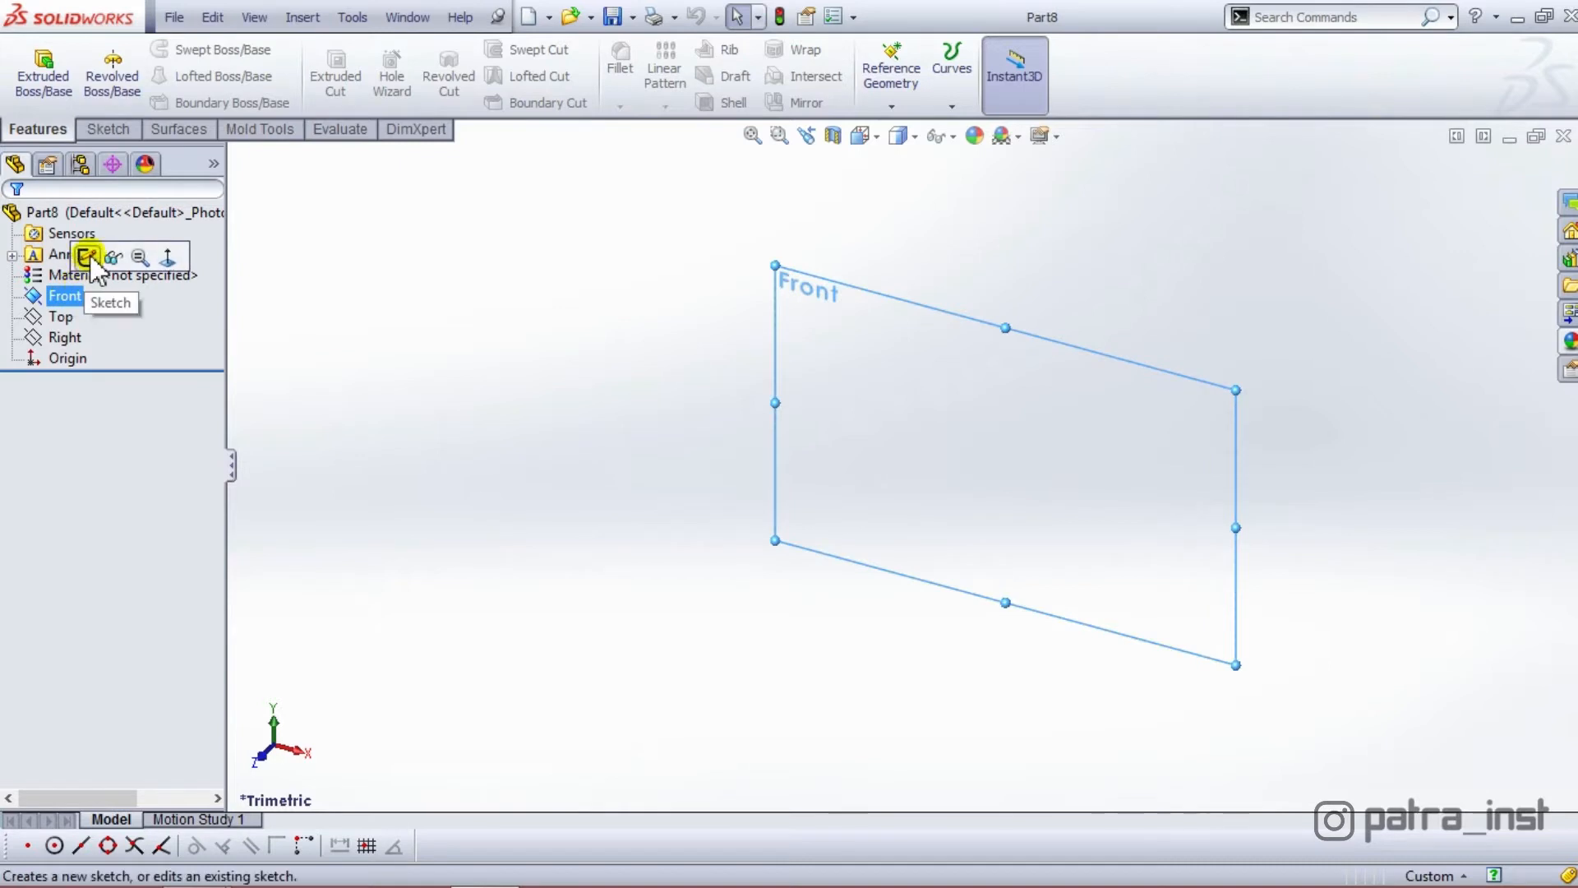
# Sketch a circle centred on the origin on the Front plane, with a radius of about 21.9 mm
pyautogui.click(86, 257)
pyautogui.click(184, 48)
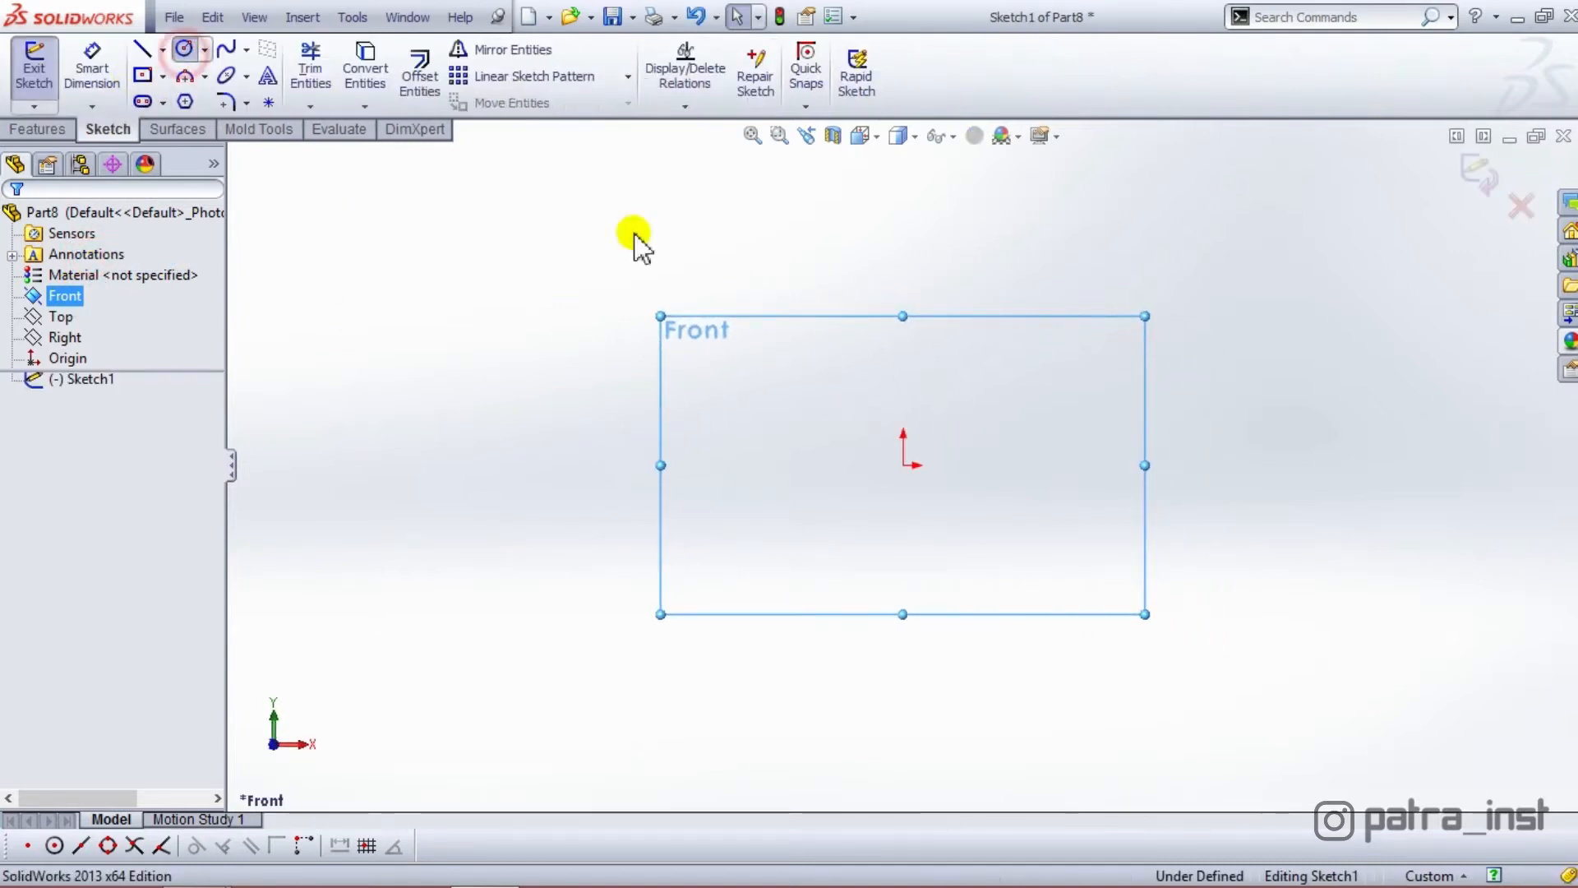
pyautogui.click(902, 464)
pyautogui.click(920, 530)
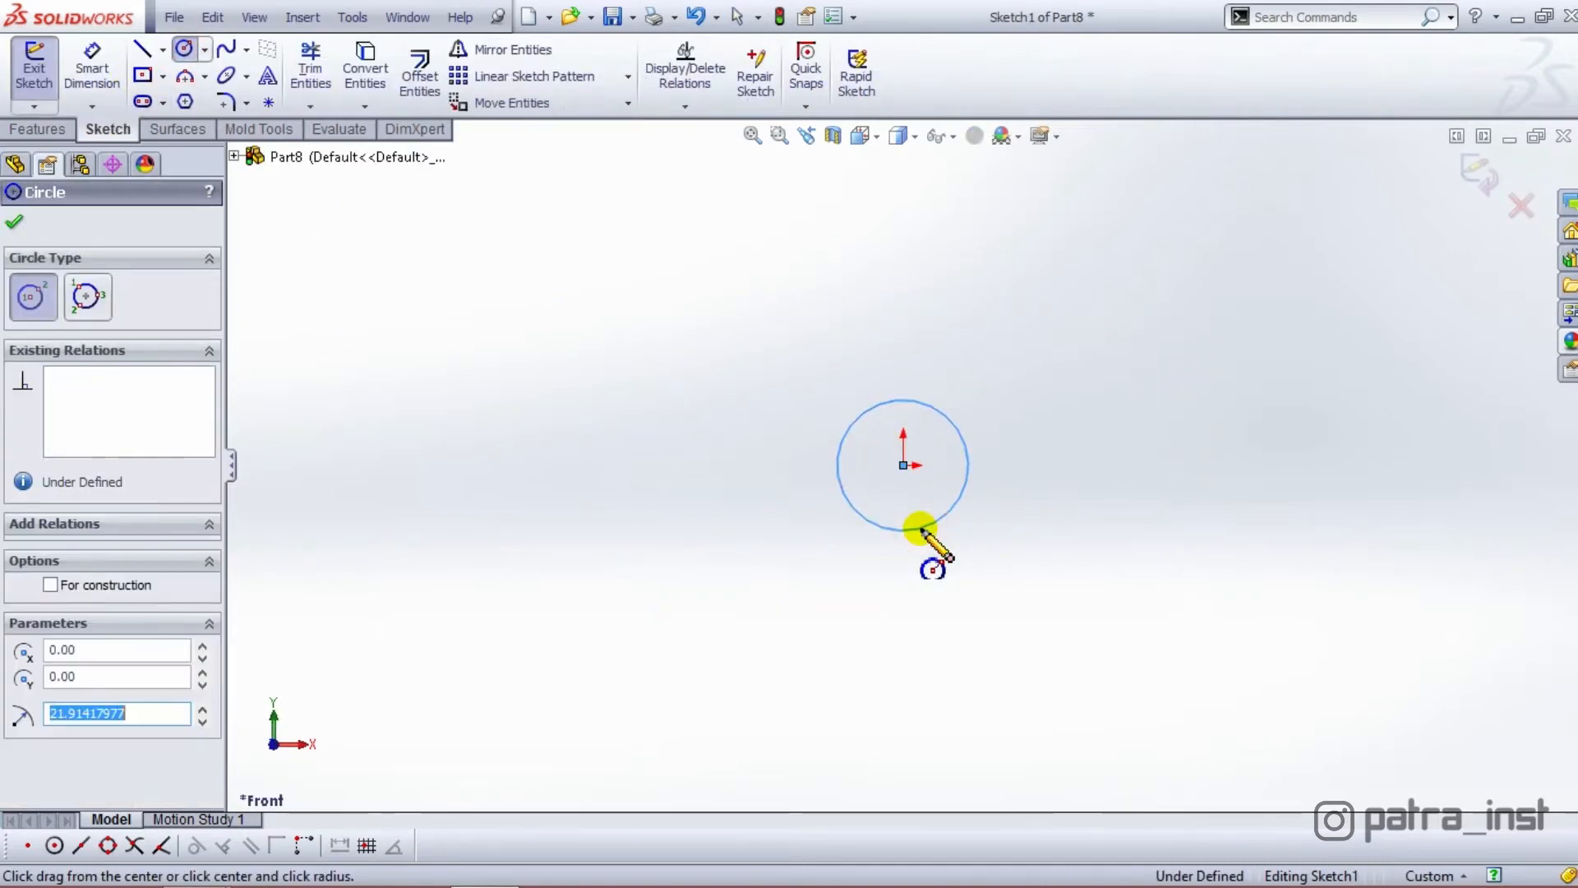
# Dimension the circle's diameter as 8 mm
pyautogui.rightClick(921, 530)
pyautogui.click(1074, 216)
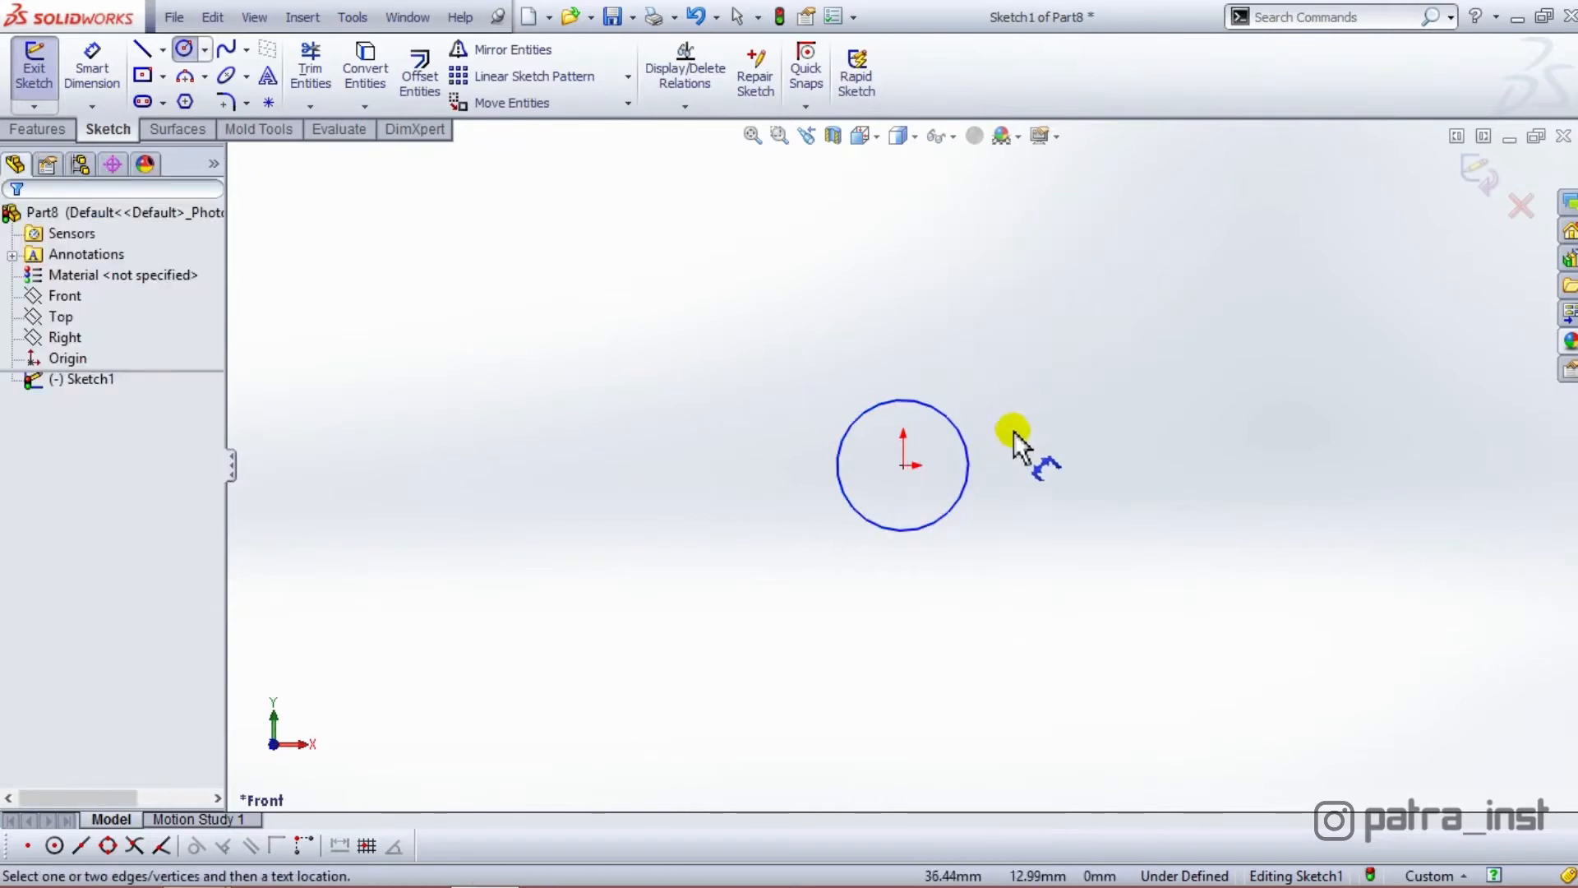
pyautogui.click(976, 461)
pyautogui.click(1065, 460)
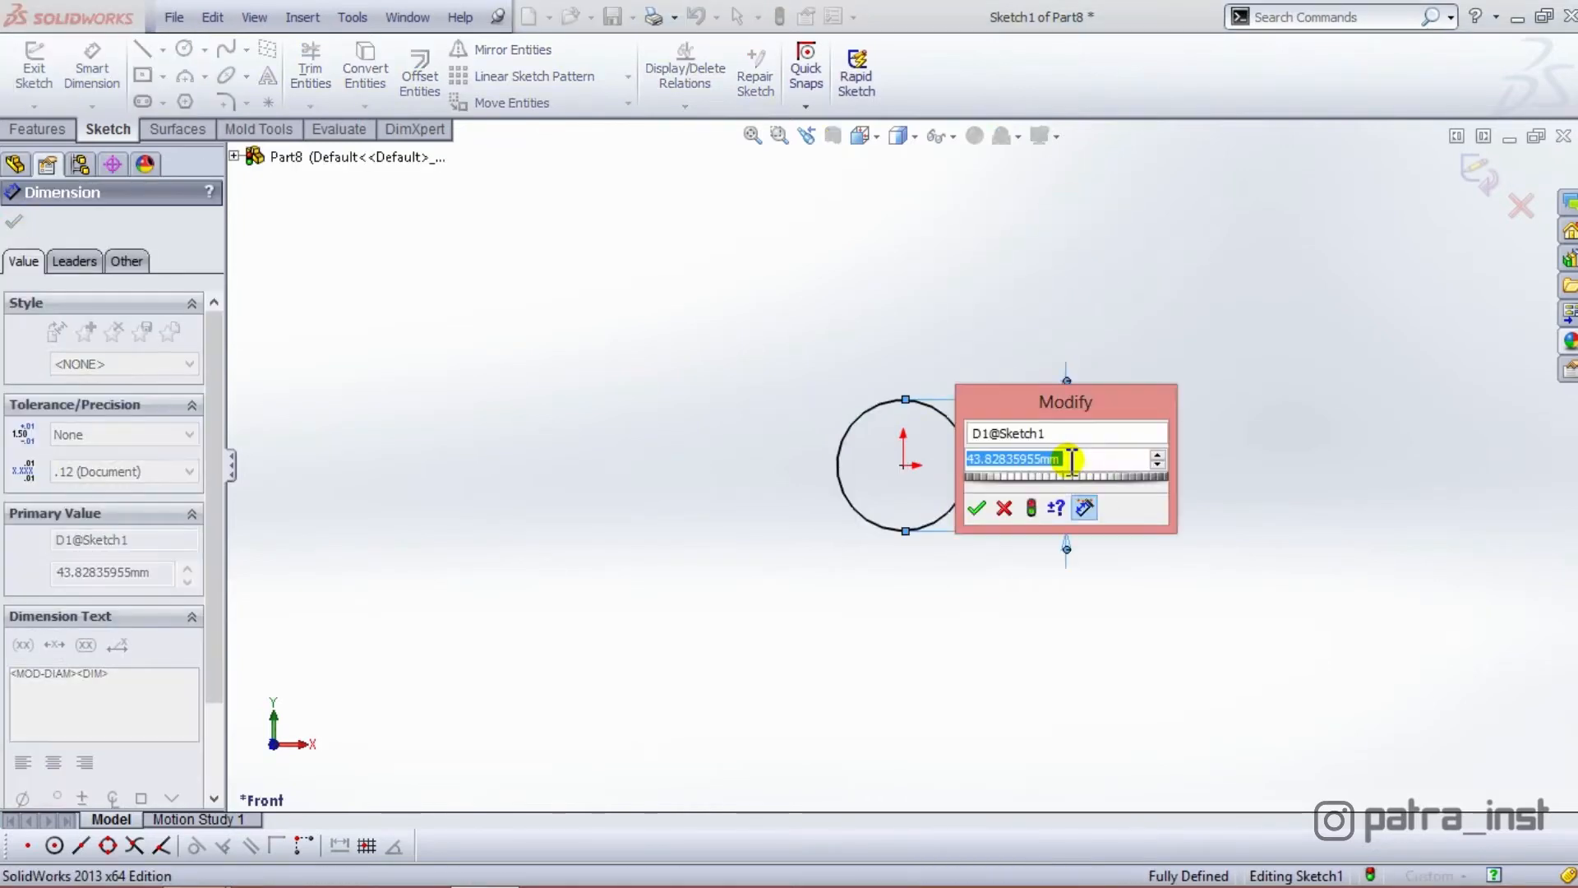
pyautogui.write('8')
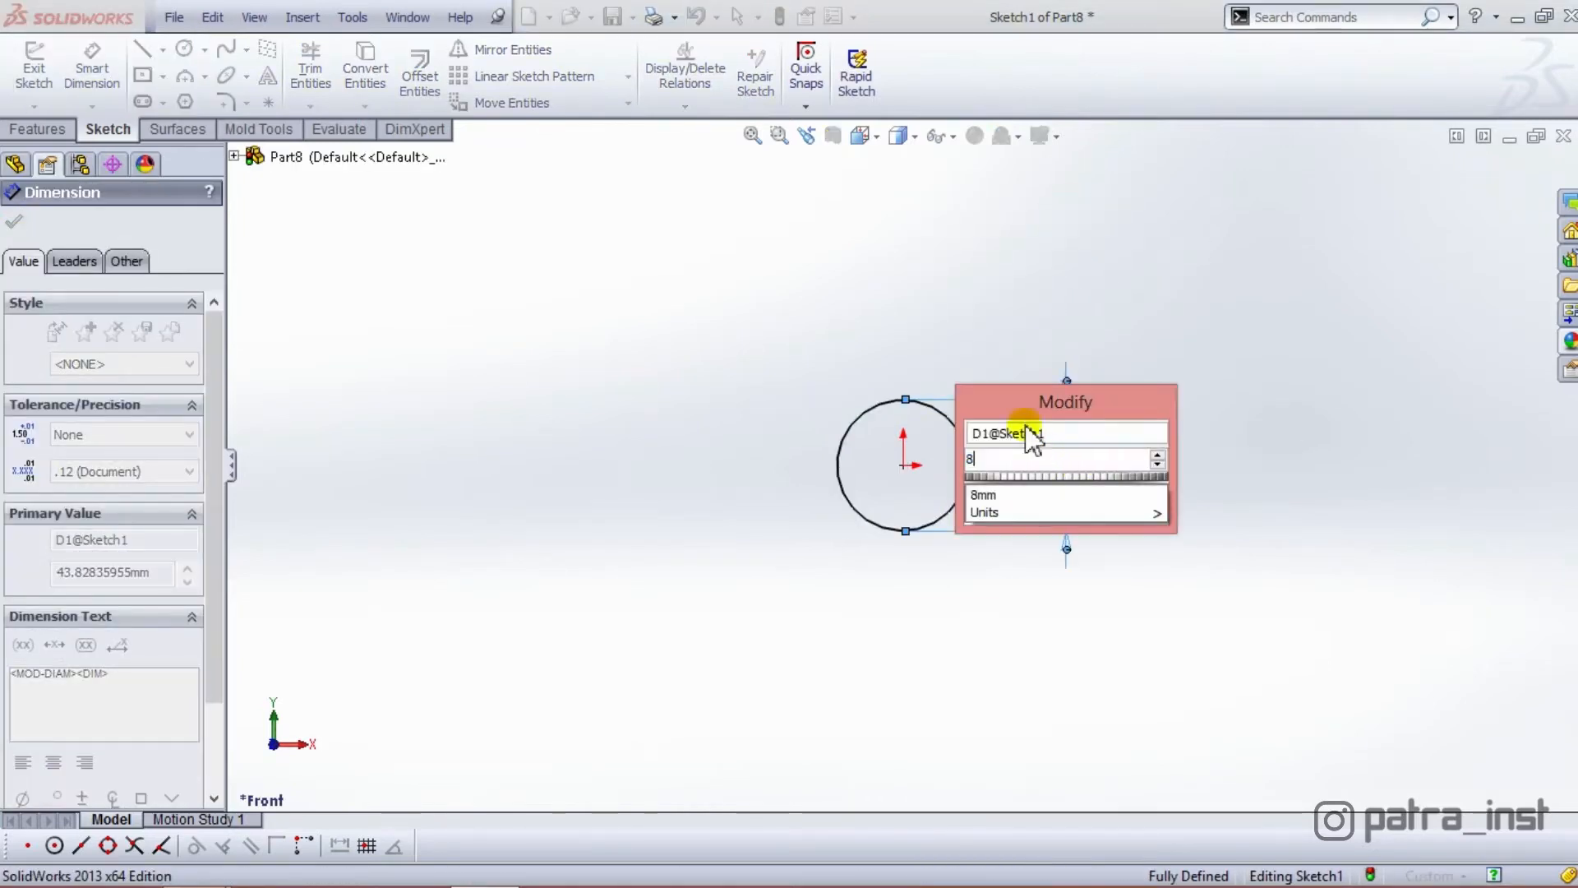
pyautogui.click(976, 508)
pyautogui.scroll(-5, 958, 452)
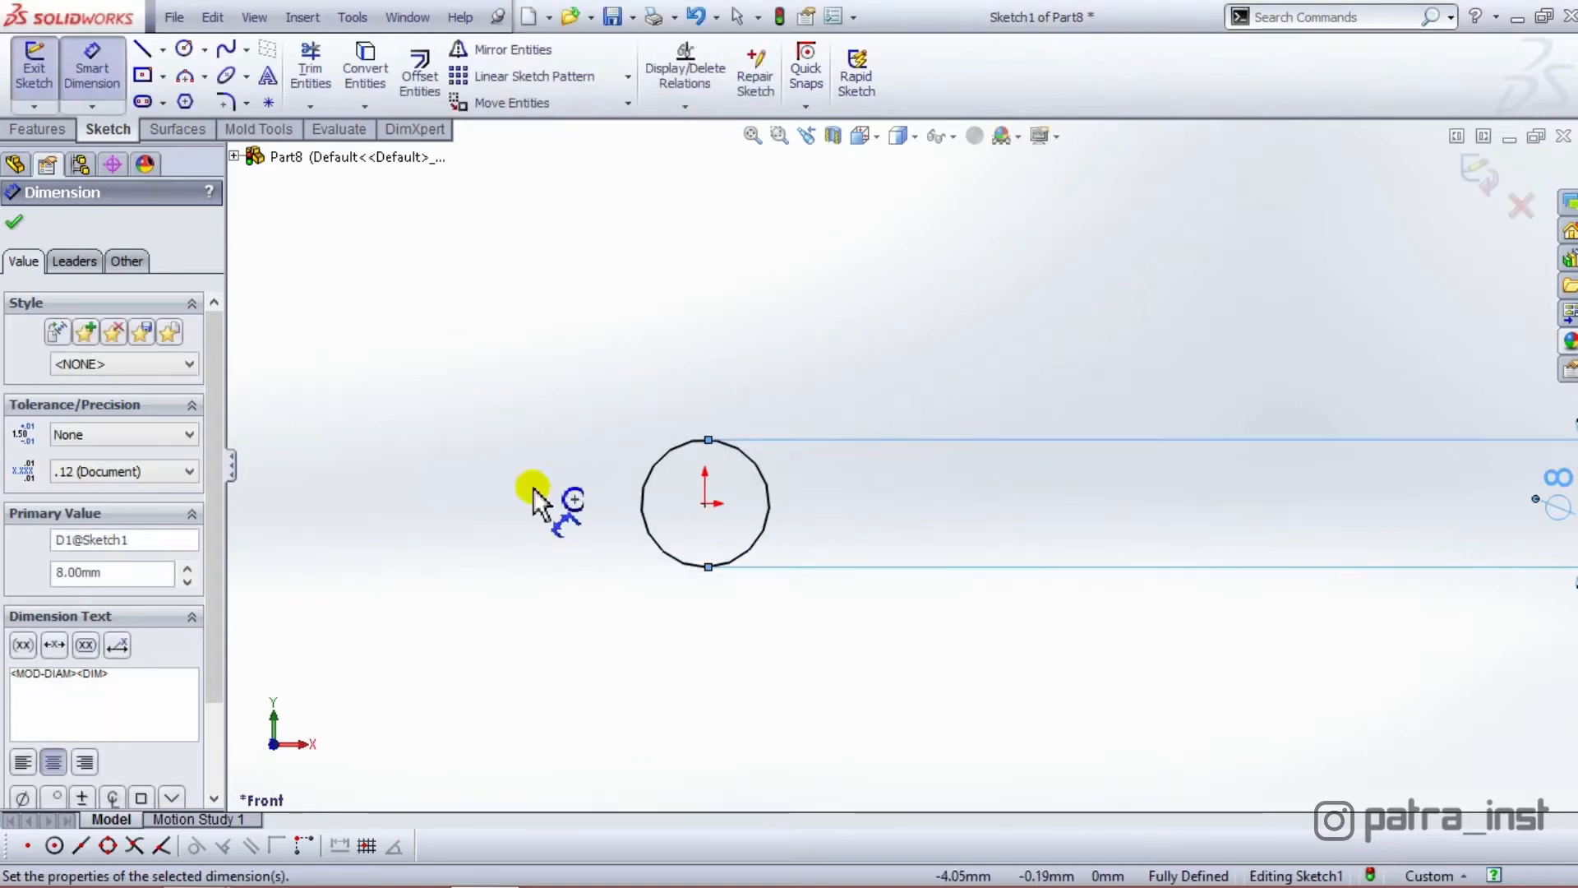
pyautogui.click(14, 222)
# Extrude the circle as a blind boss 60 mm deep in the reversed direction
pyautogui.click(41, 131)
pyautogui.click(46, 70)
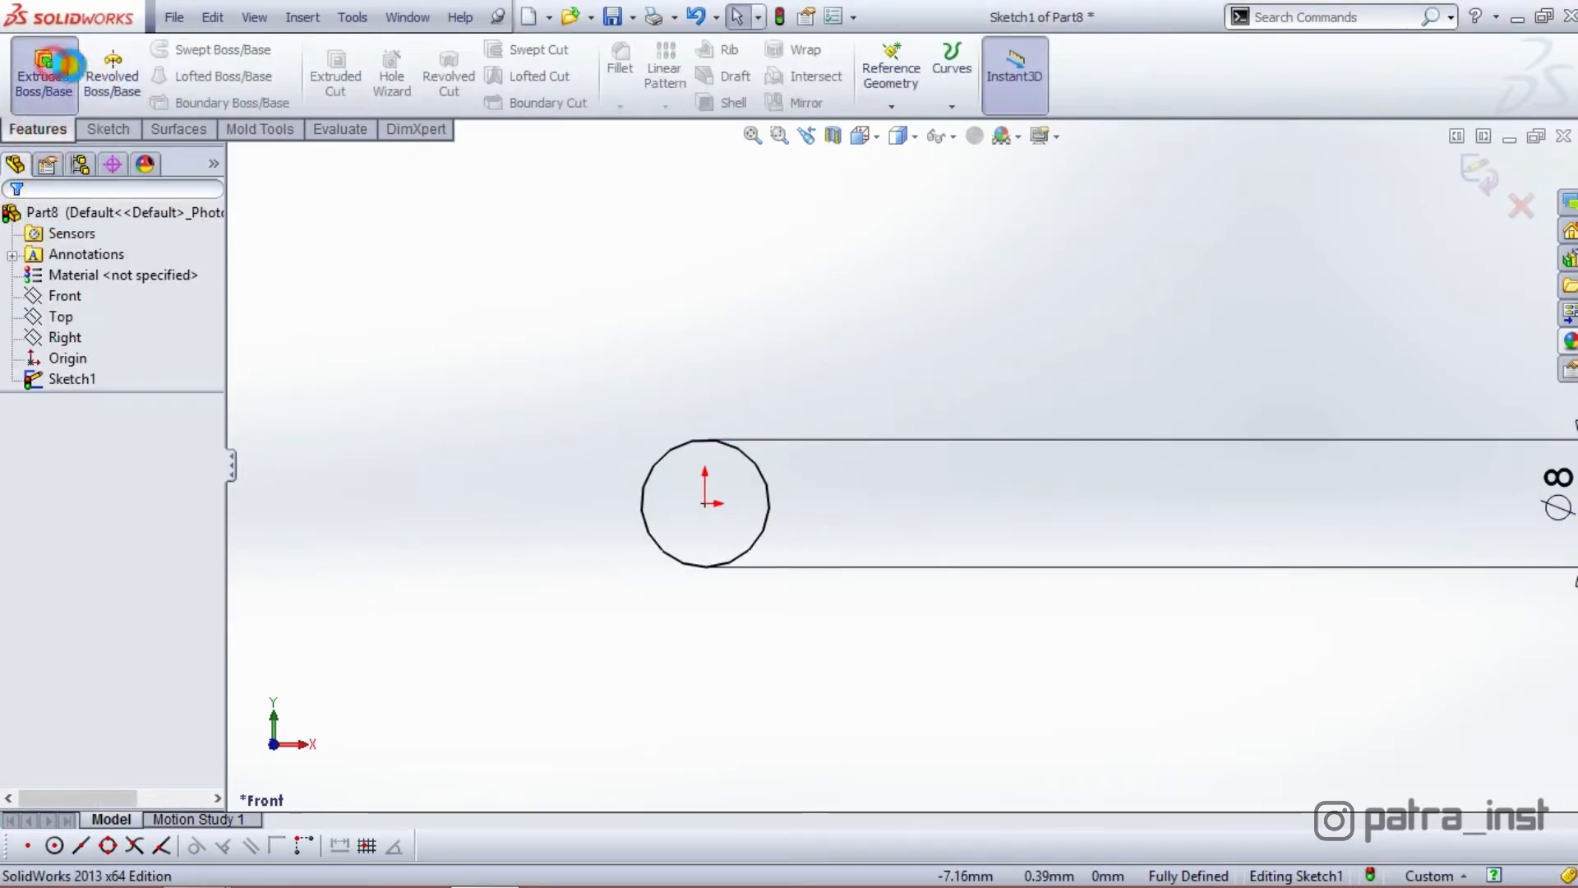
pyautogui.scroll(-3, 559, 419)
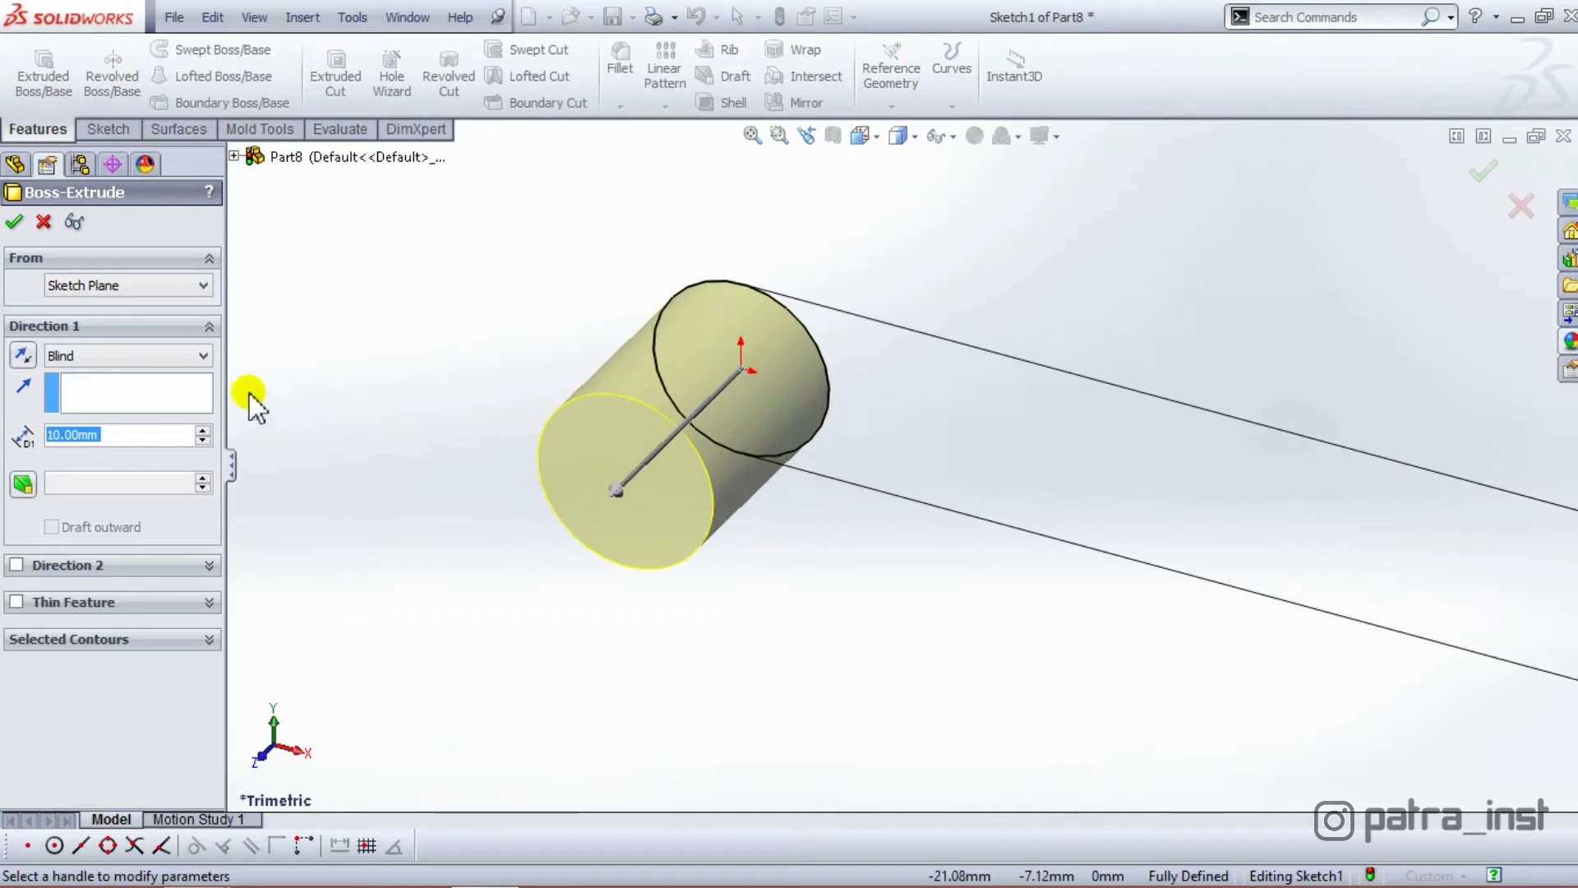
pyautogui.write('60')
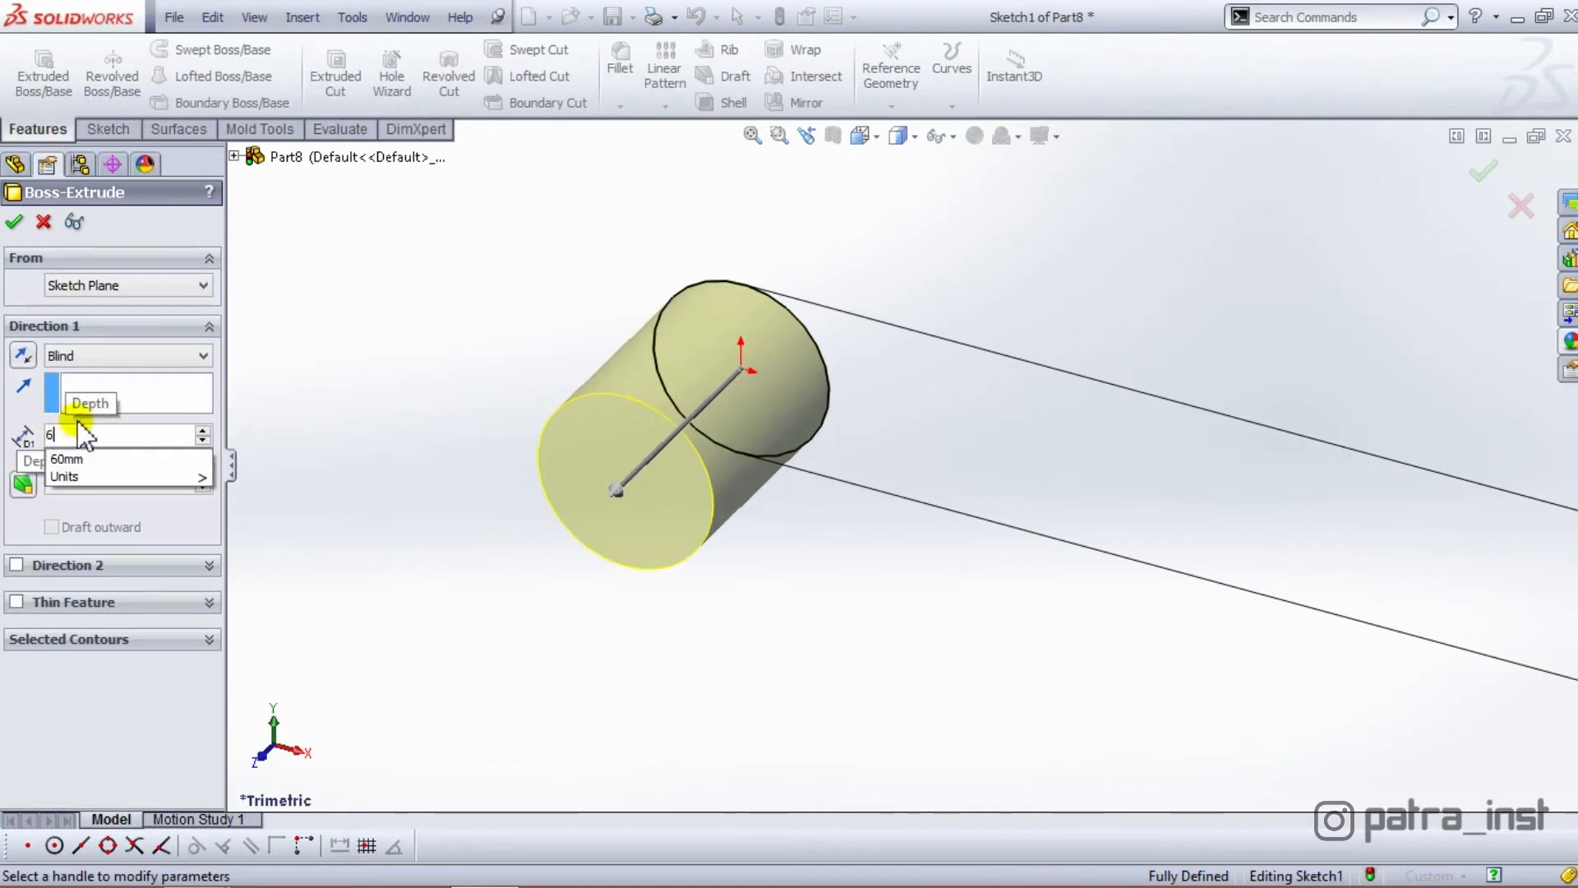
pyautogui.click(378, 364)
pyautogui.scroll(6, 663, 535)
pyautogui.scroll(-2, 662, 535)
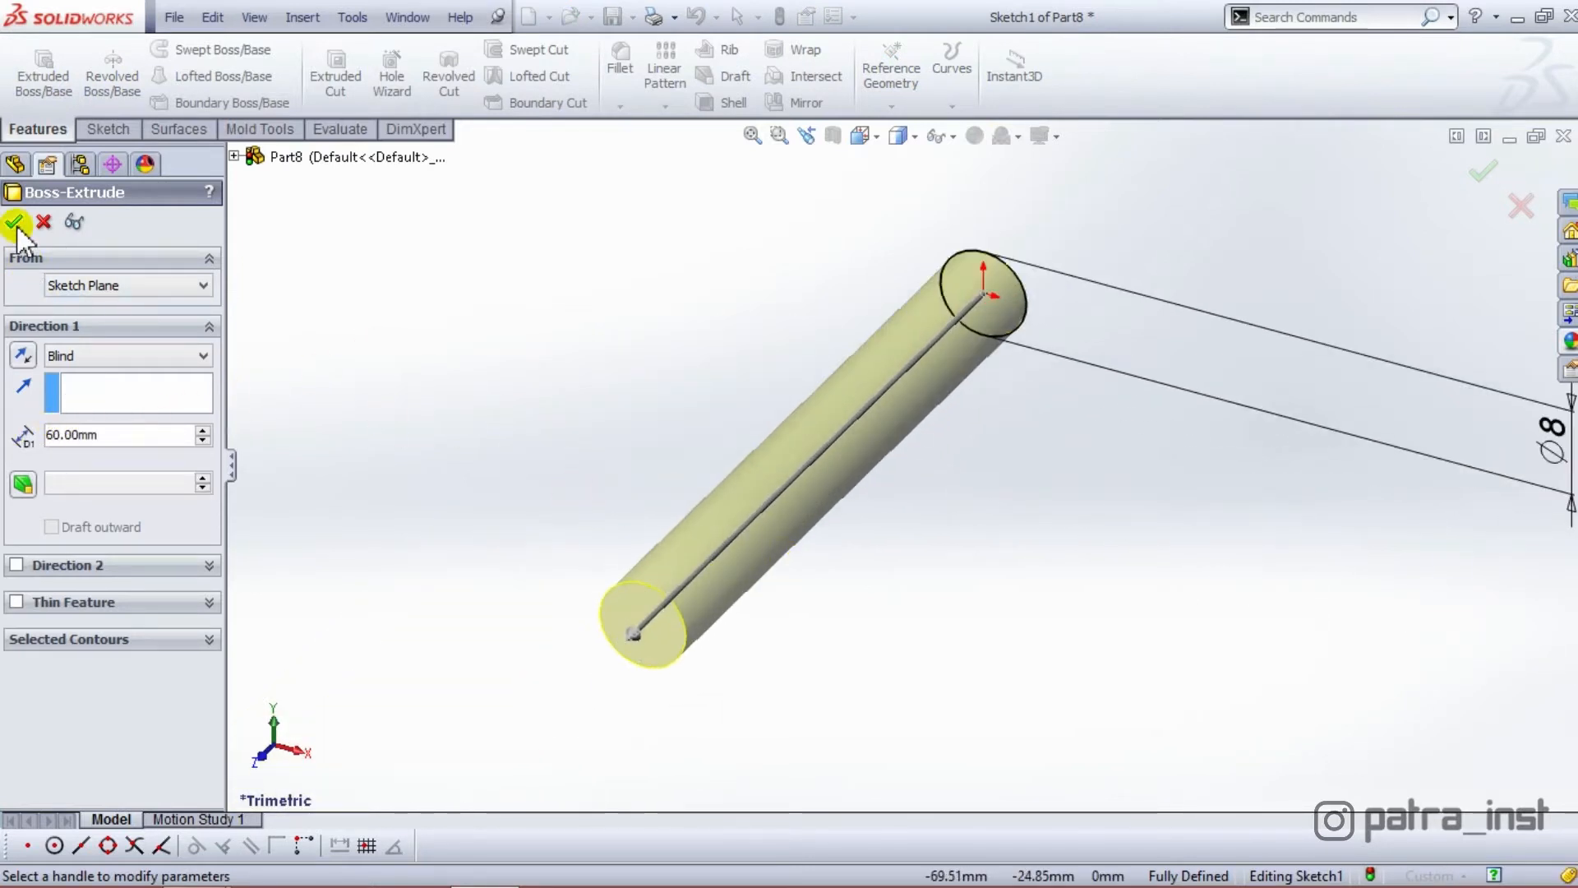
pyautogui.click(25, 358)
pyautogui.scroll(5, 899, 336)
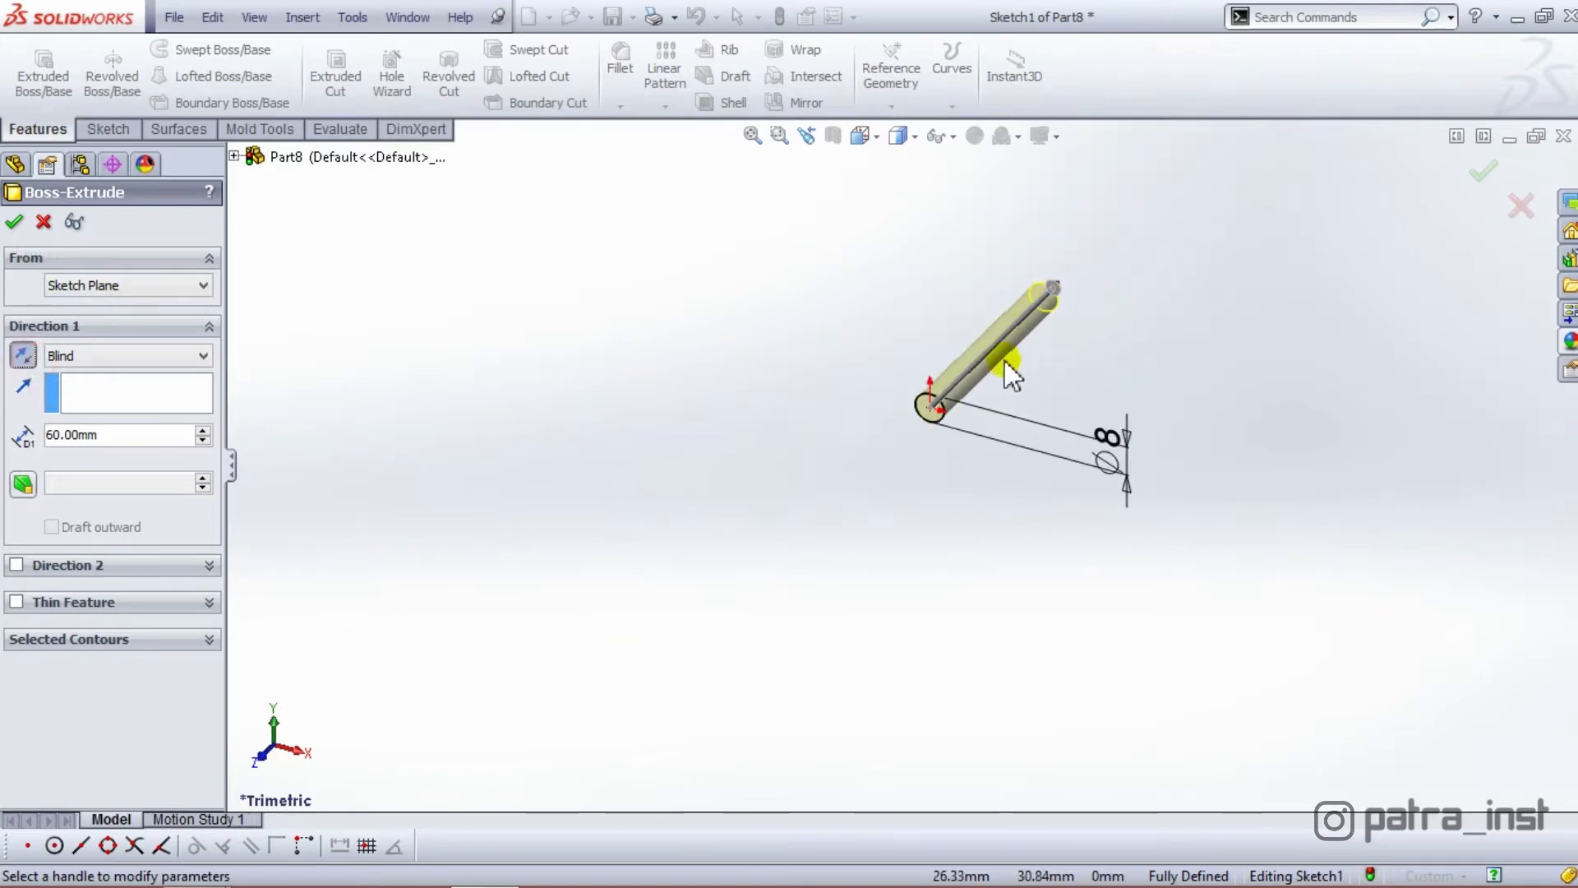
pyautogui.scroll(-3, 1007, 349)
pyautogui.click(15, 221)
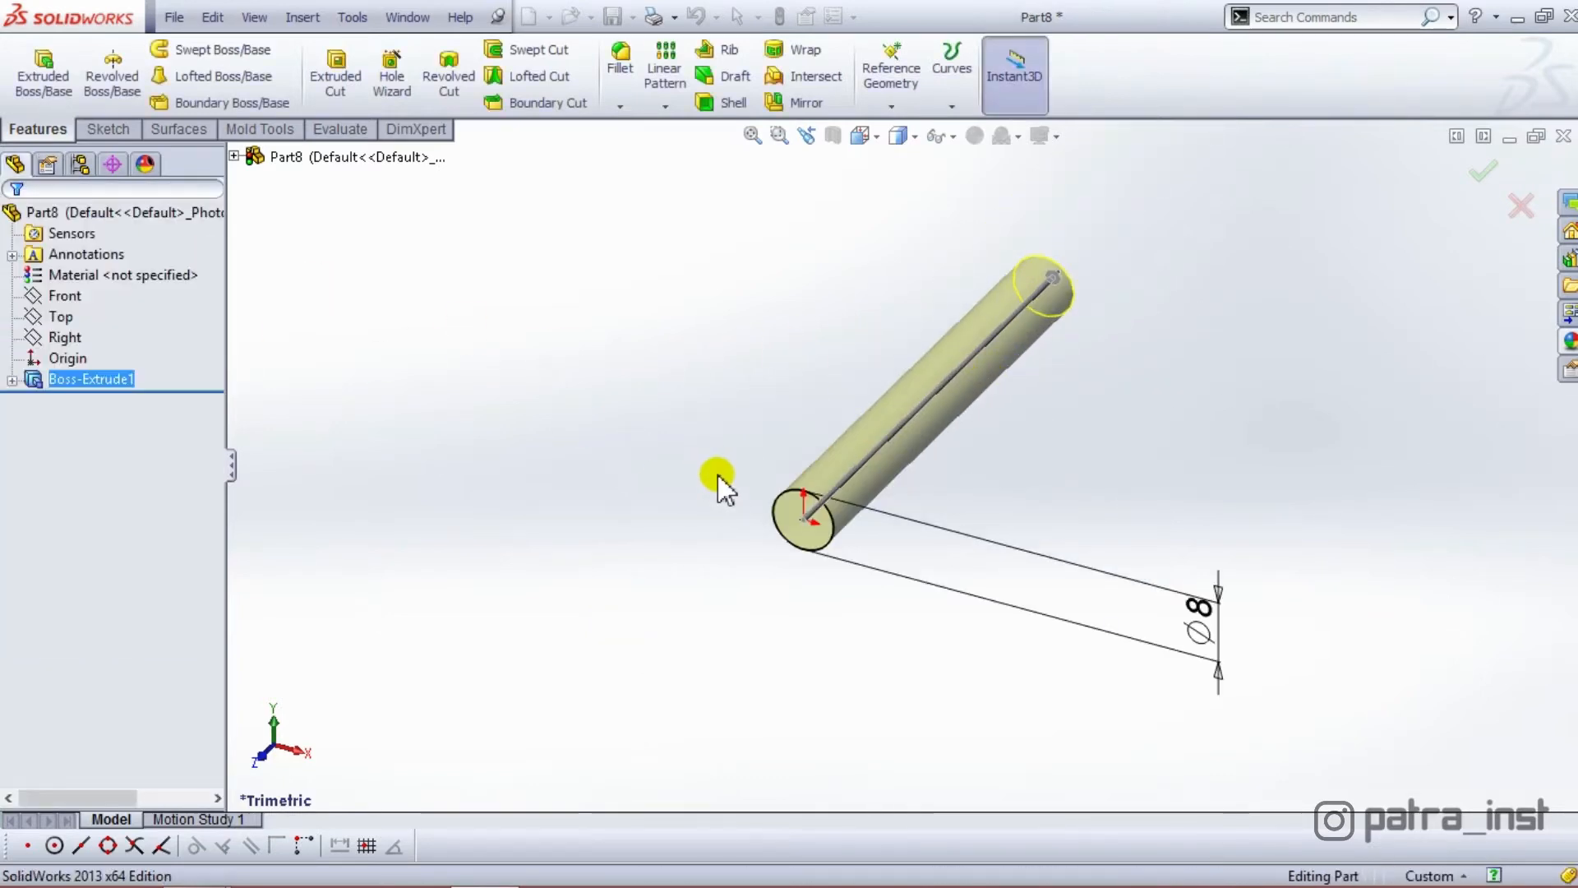
# Raise the document's shaded and draft image quality towards High, to a deviation of 0.01872925 mm
pyautogui.moveTo(887, 246); pyautogui.dragTo(916, 457, button='middle')
pyautogui.press('space')
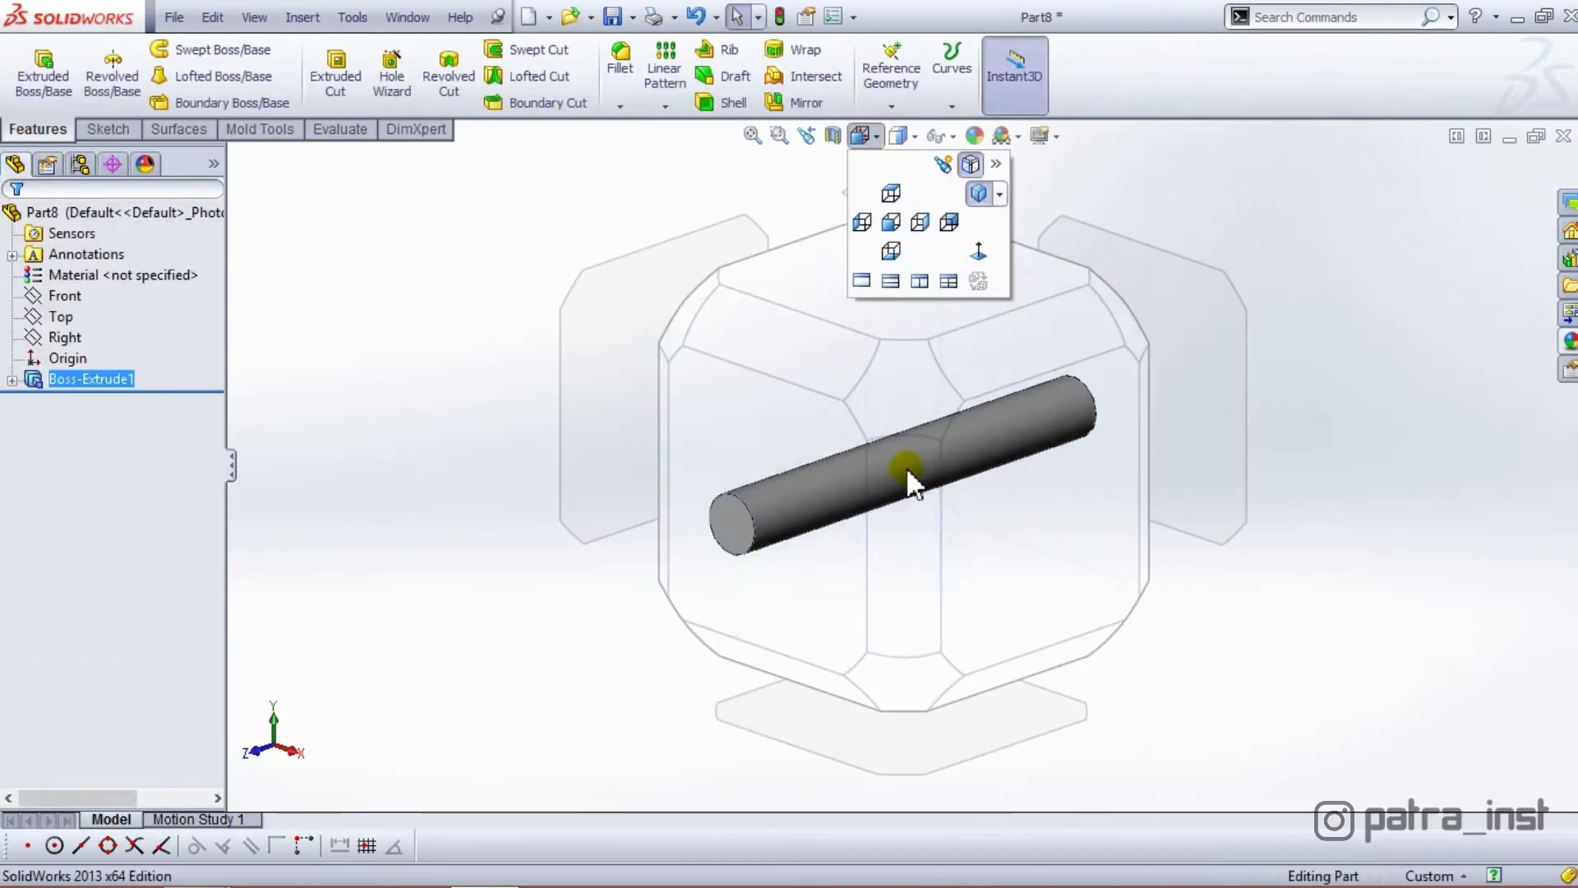
pyautogui.click(907, 473)
pyautogui.click(638, 239)
pyautogui.scroll(-5, 827, 303)
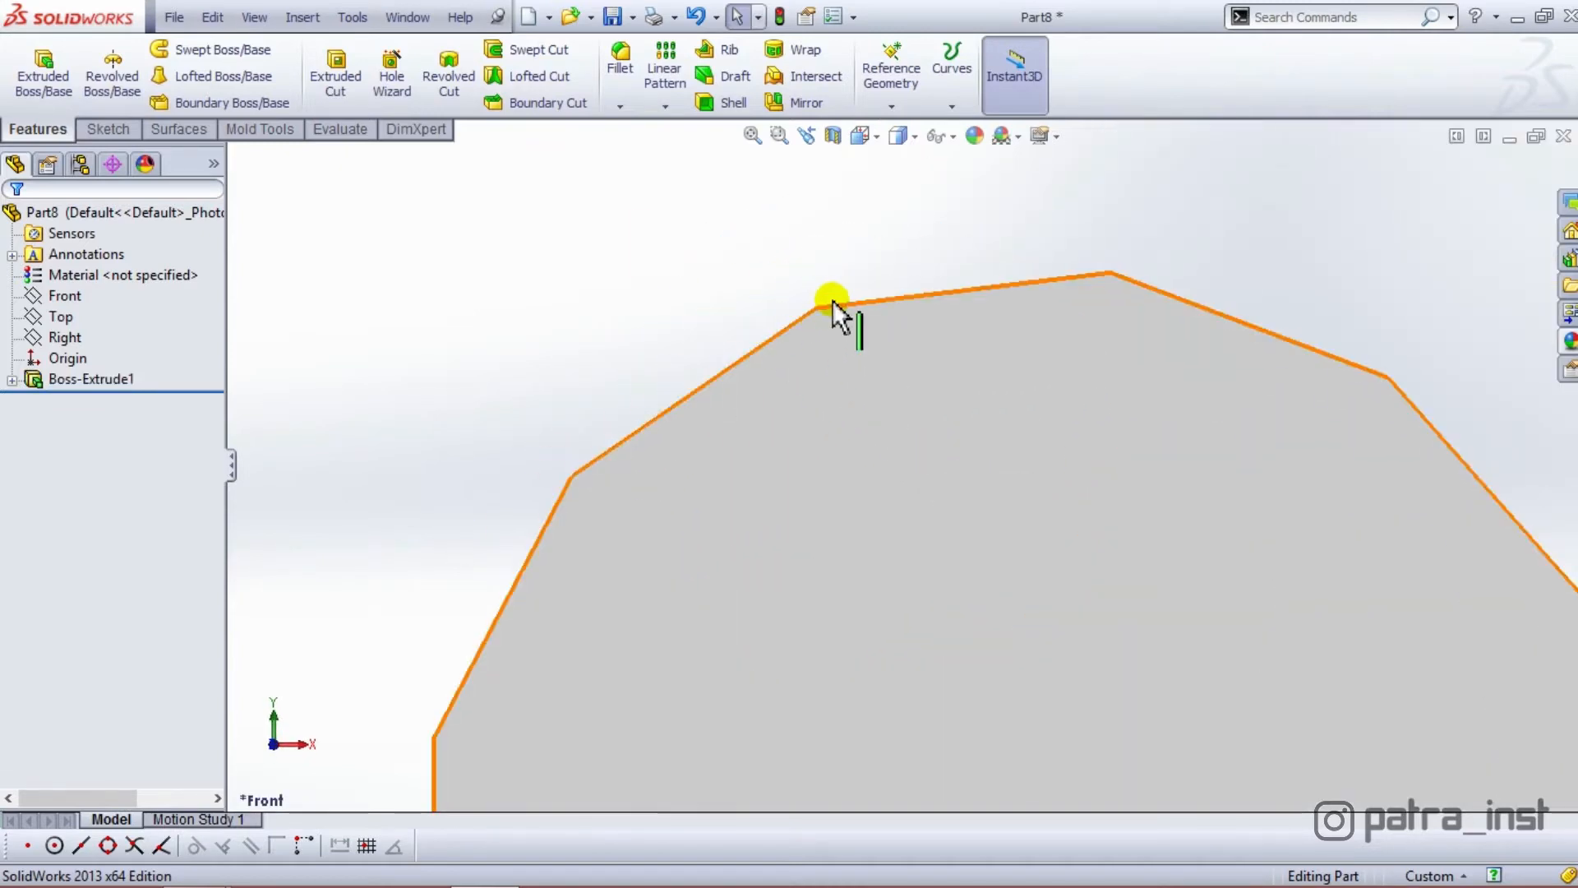
pyautogui.scroll(3, 832, 299)
pyautogui.click(834, 19)
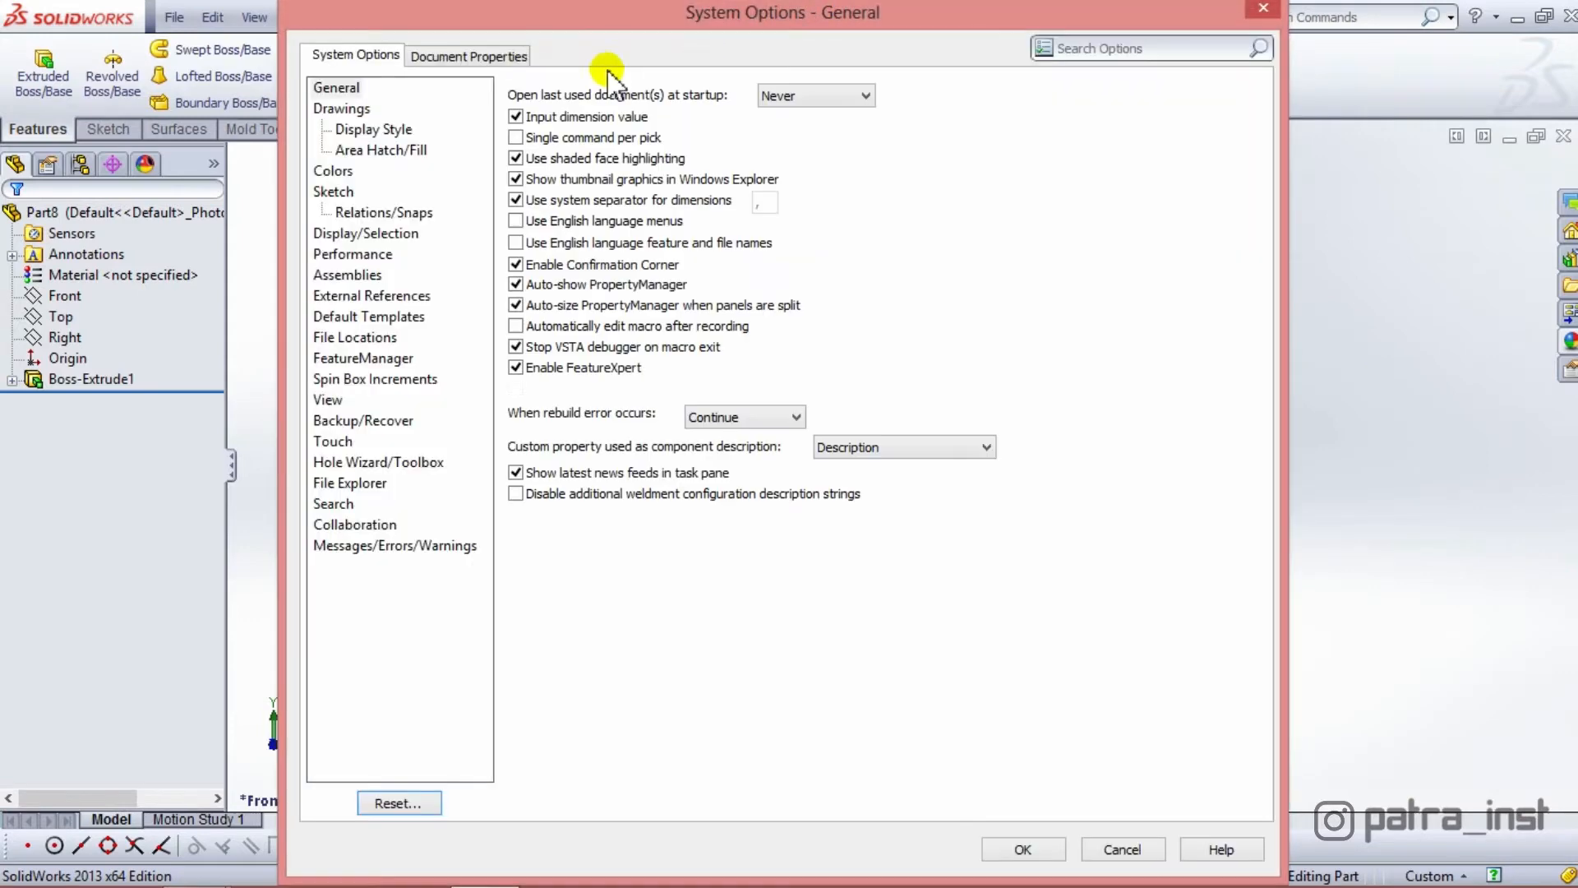
pyautogui.click(471, 54)
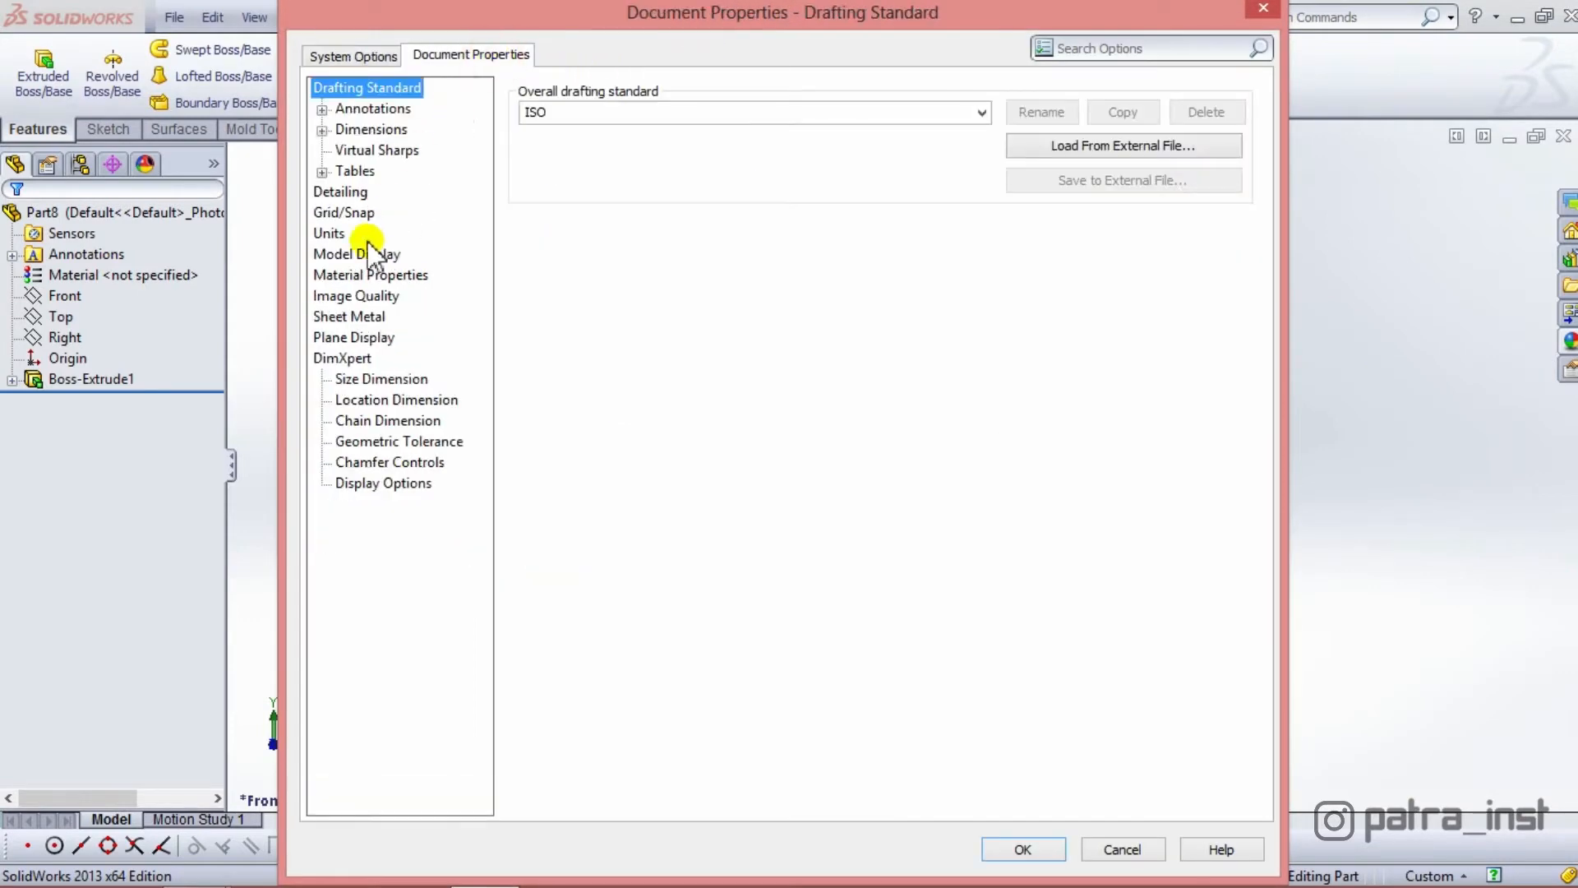
pyautogui.click(357, 298)
pyautogui.moveTo(578, 129); pyautogui.dragTo(781, 129)
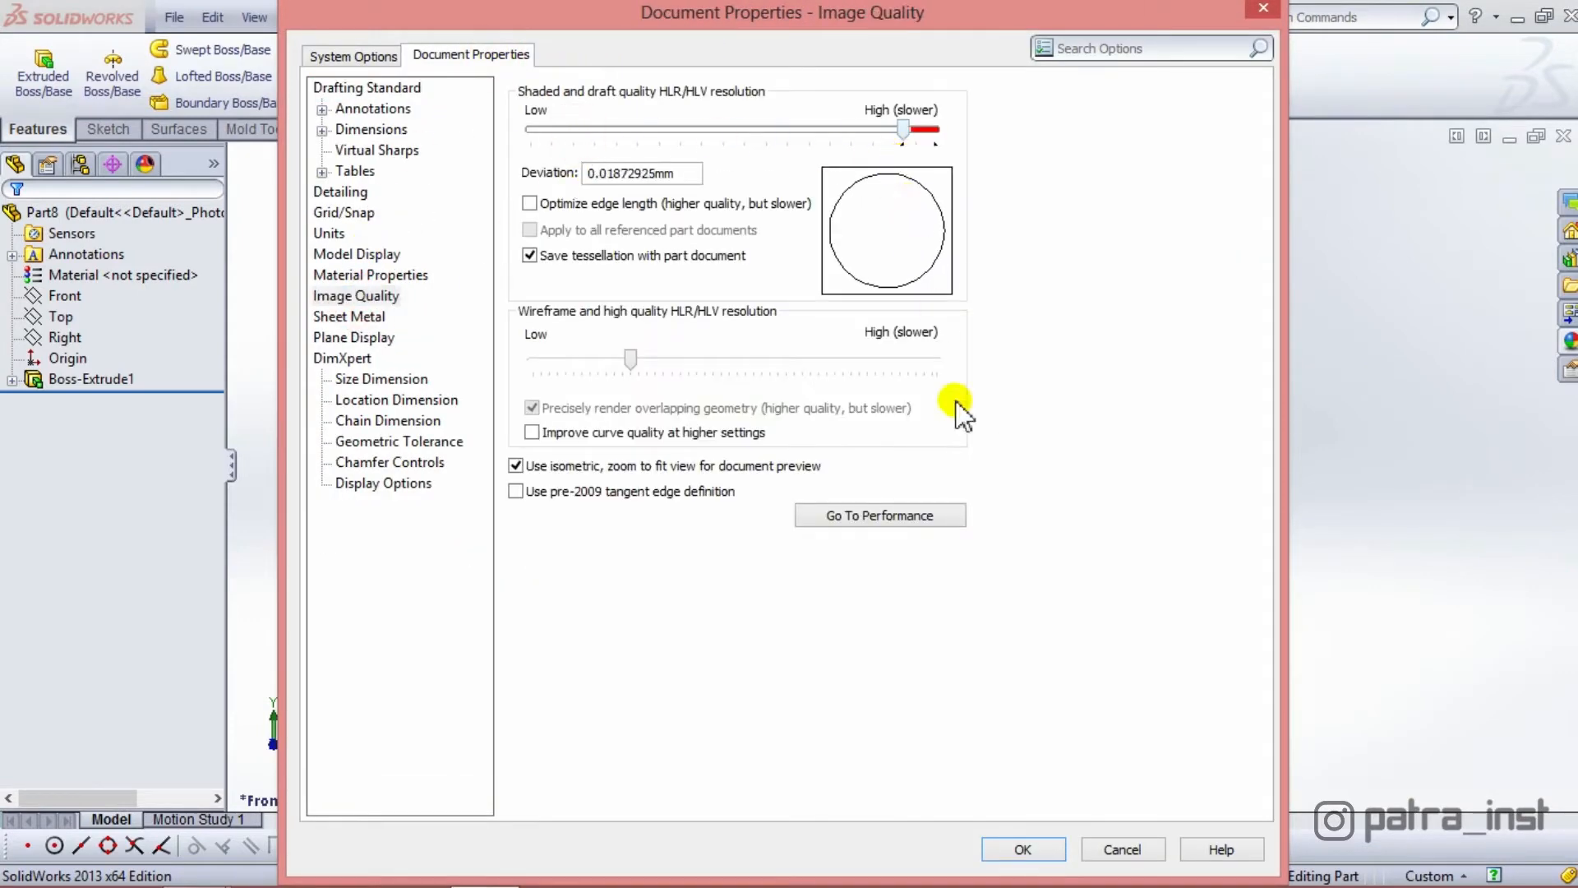
pyautogui.click(1051, 845)
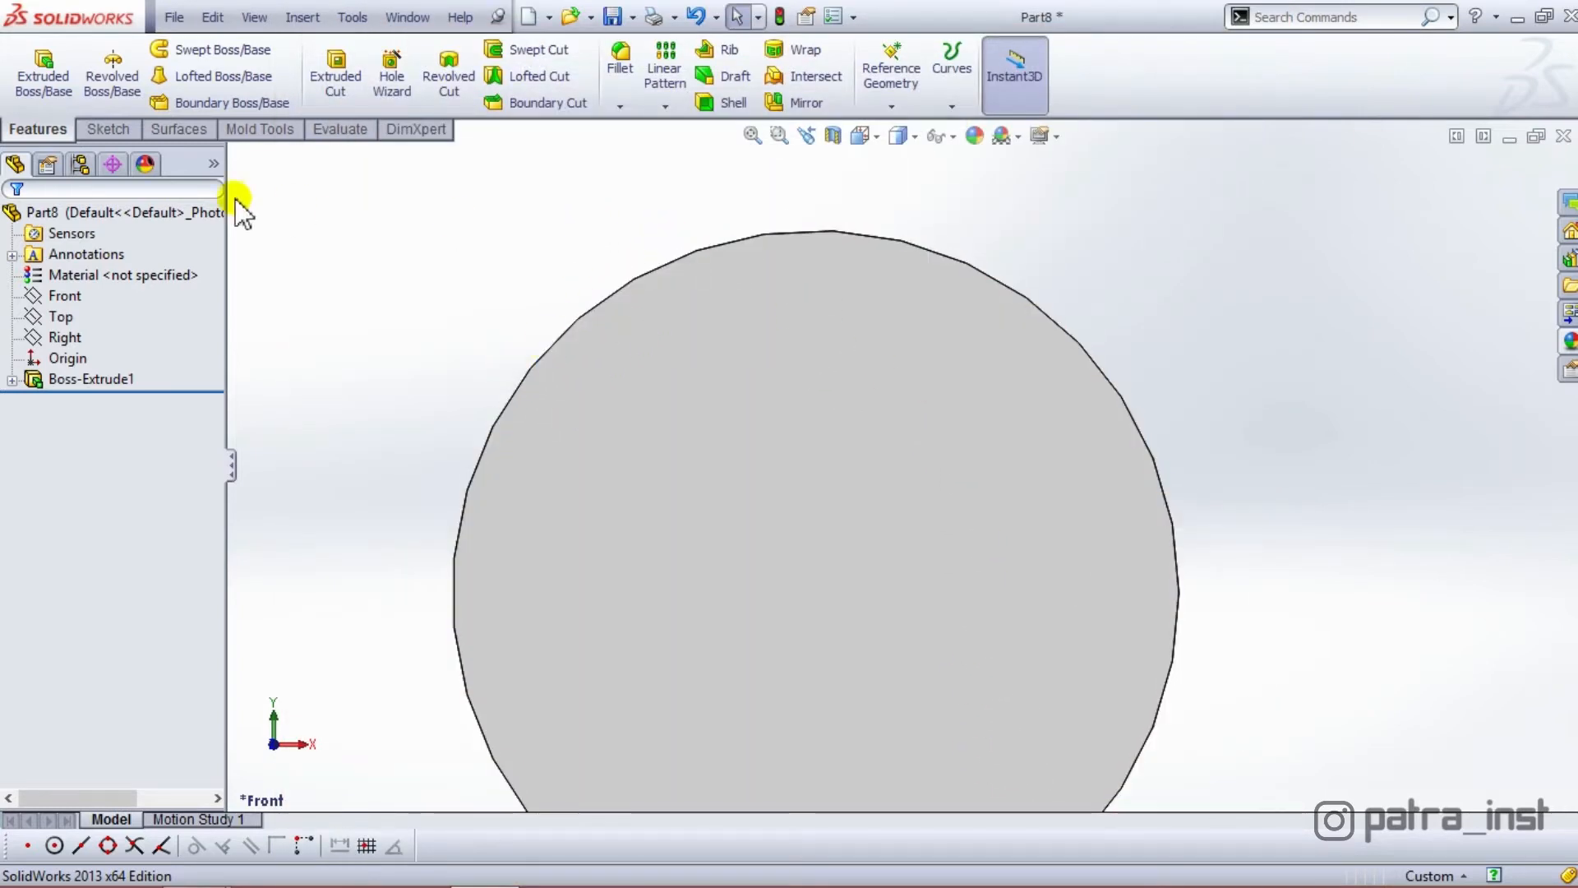
# Sketch a circle centred on the origin on the cylinder's front end face, with a radius of about 5.31 mm
pyautogui.click(115, 132)
pyautogui.click(184, 48)
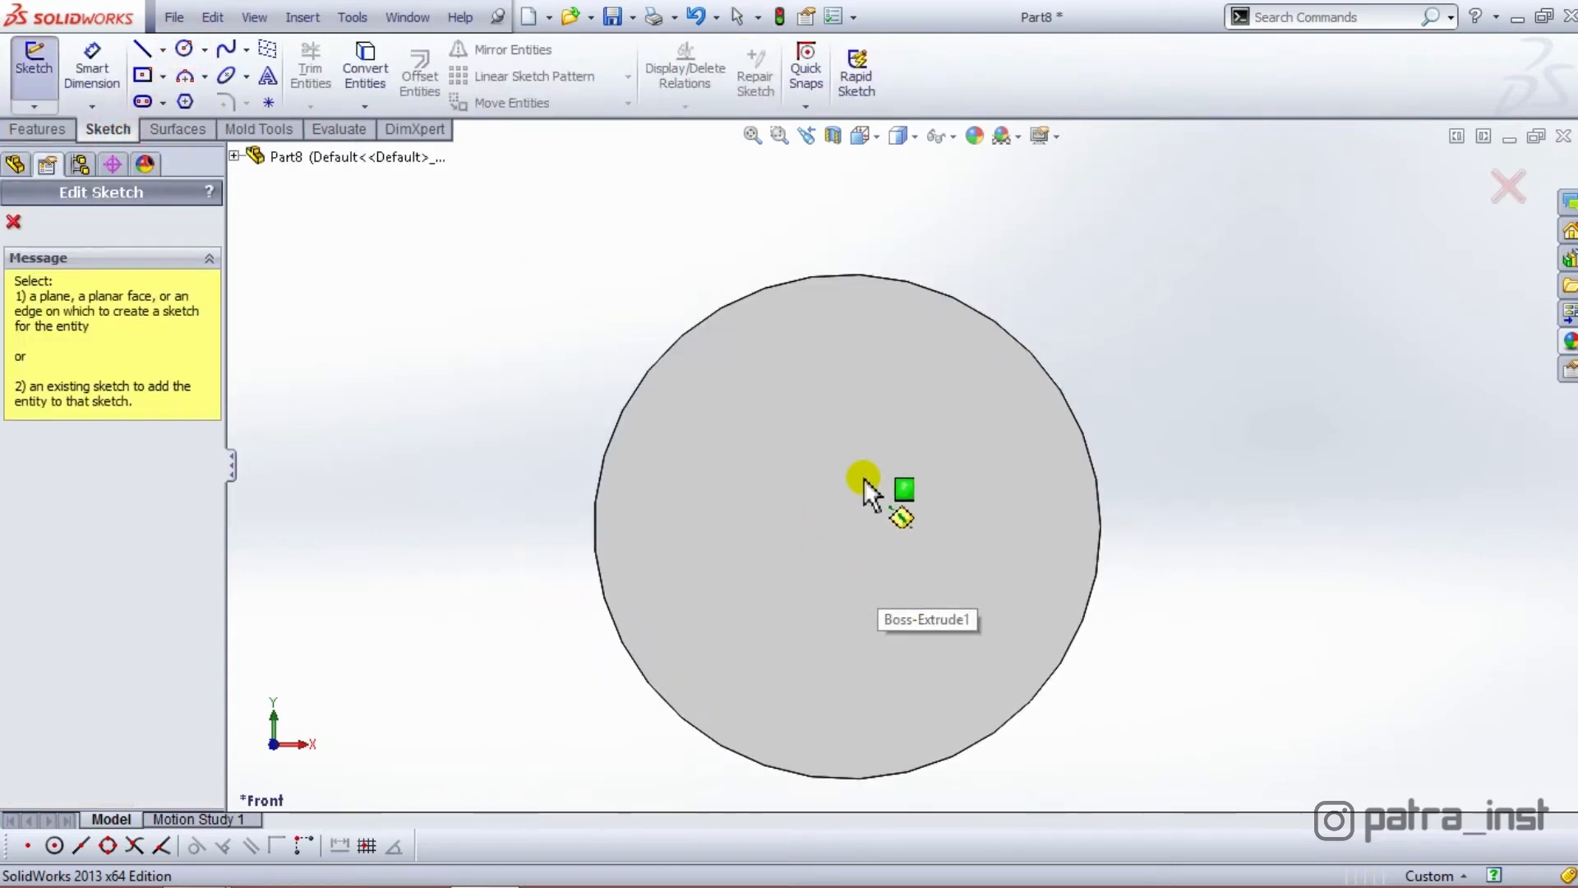
pyautogui.click(863, 482)
pyautogui.click(847, 526)
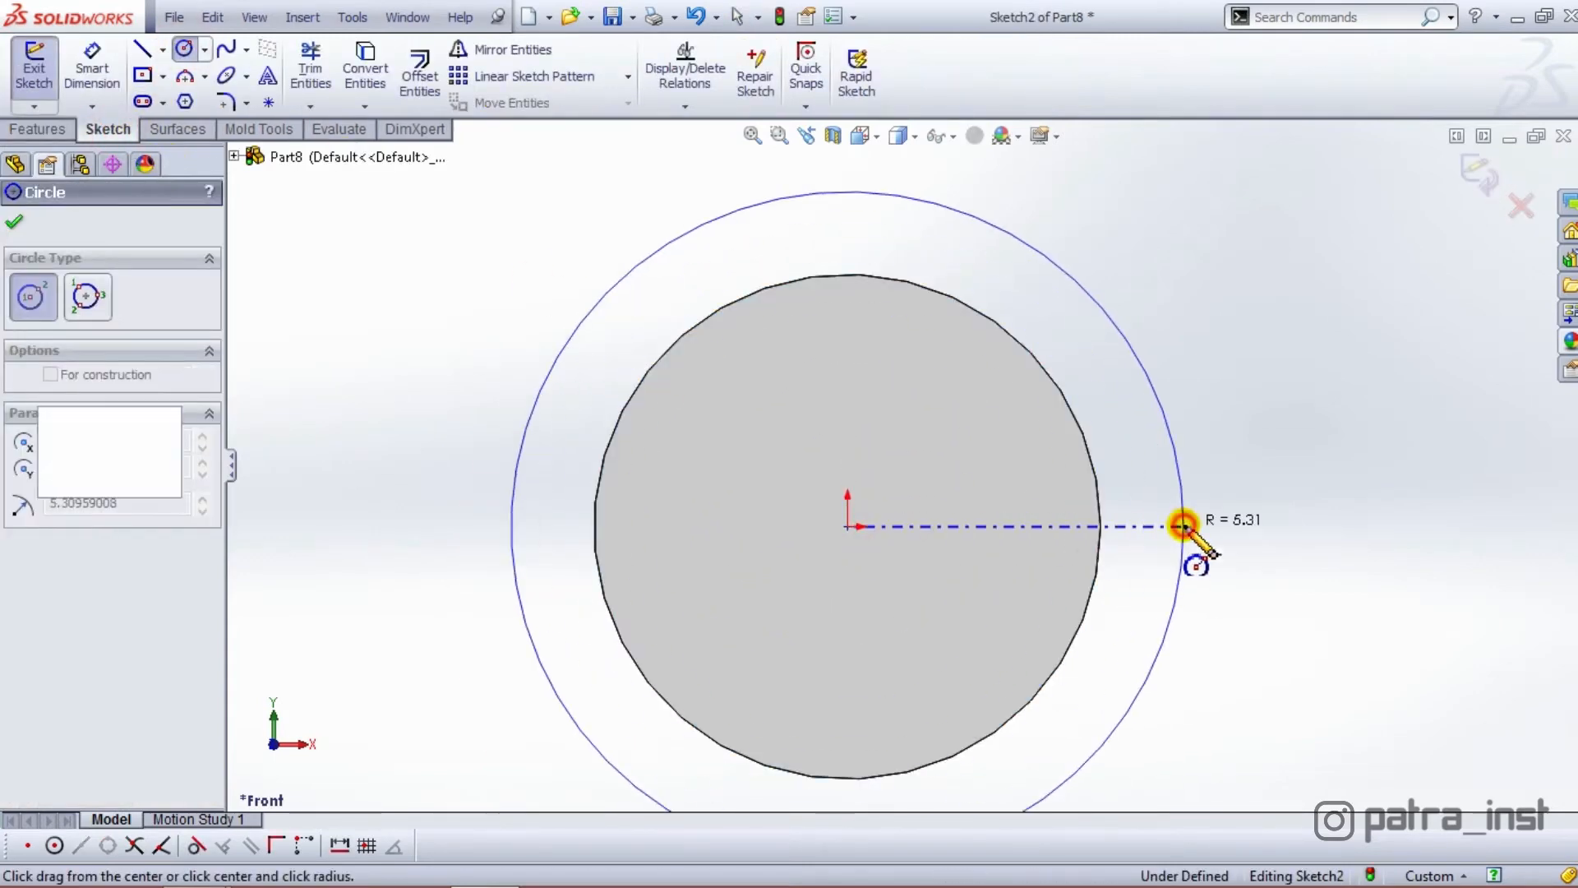
pyautogui.click(1183, 526)
# Dimension the outer circle's diameter as 14 mm
pyautogui.click(92, 70)
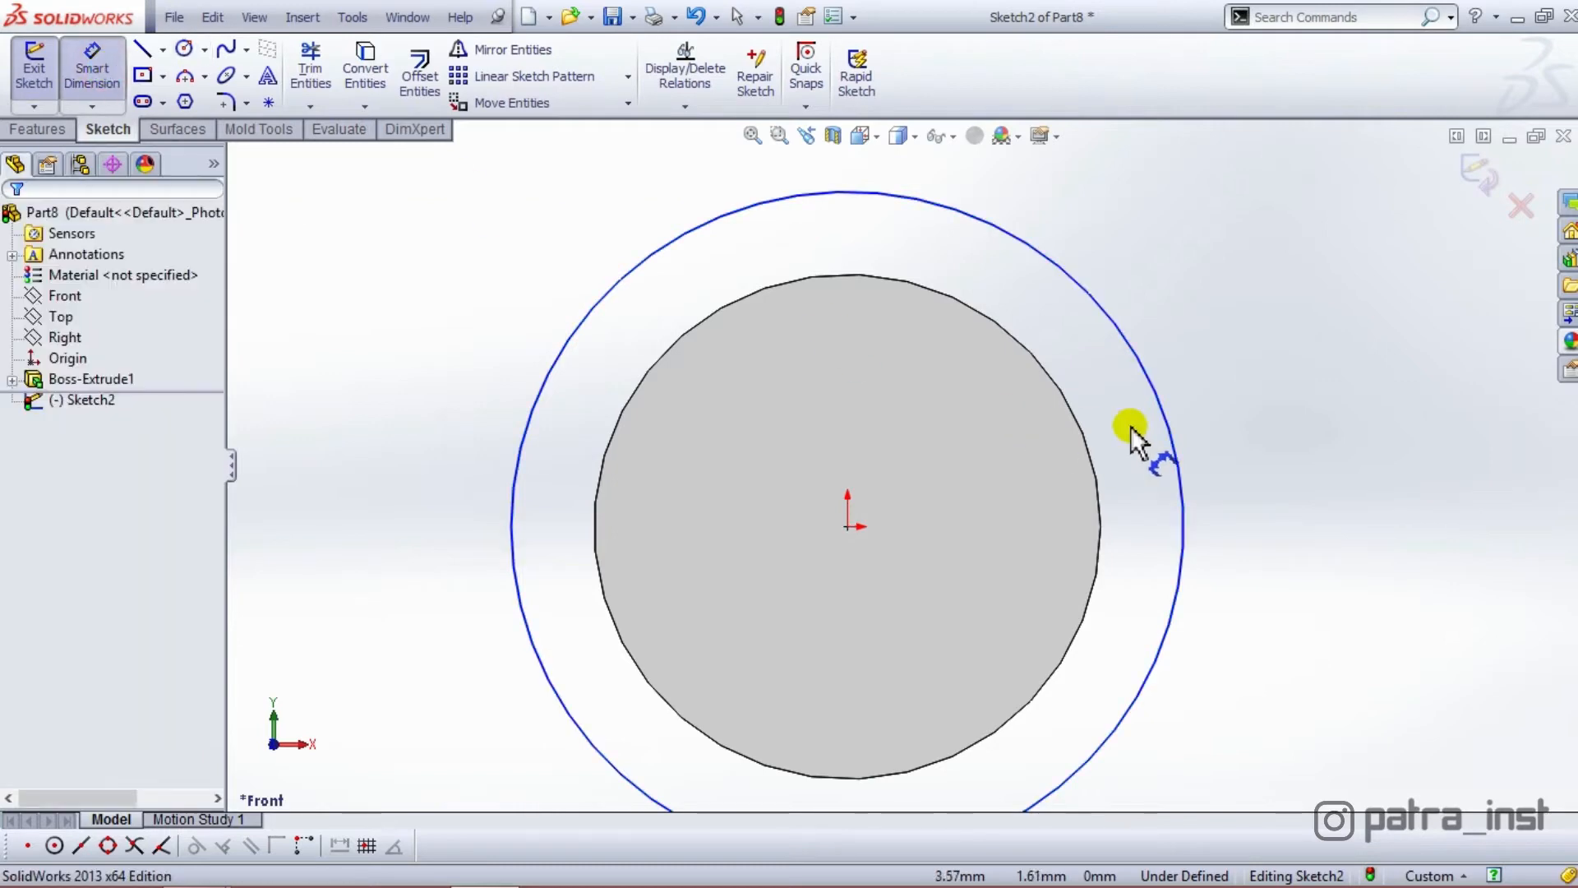
pyautogui.click(1171, 434)
pyautogui.click(1323, 494)
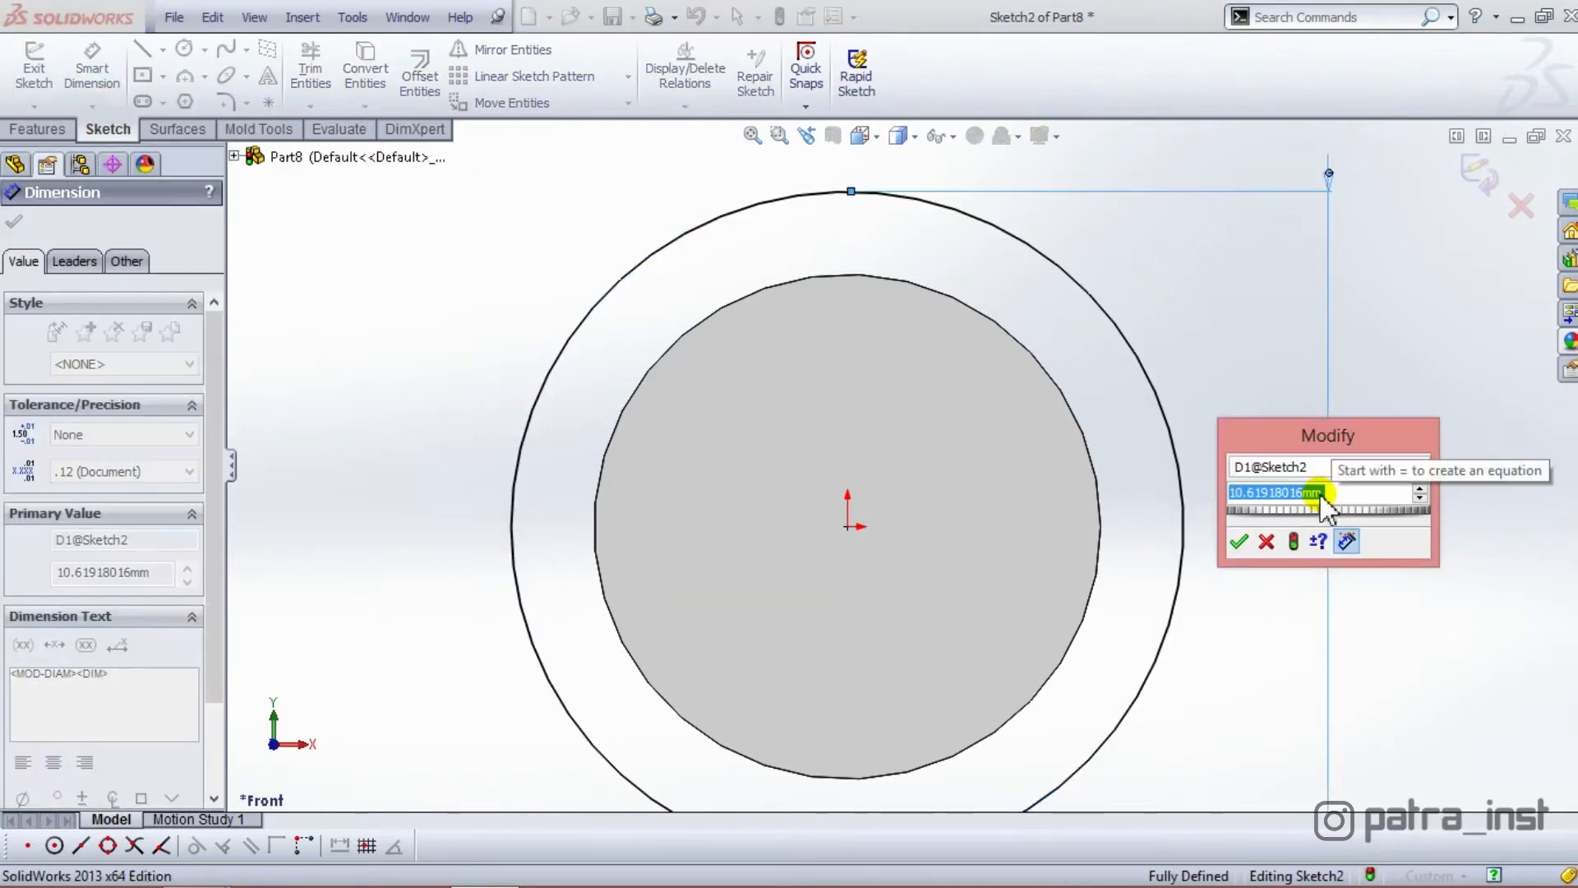
pyautogui.write('14.00mm')
pyautogui.click(1235, 539)
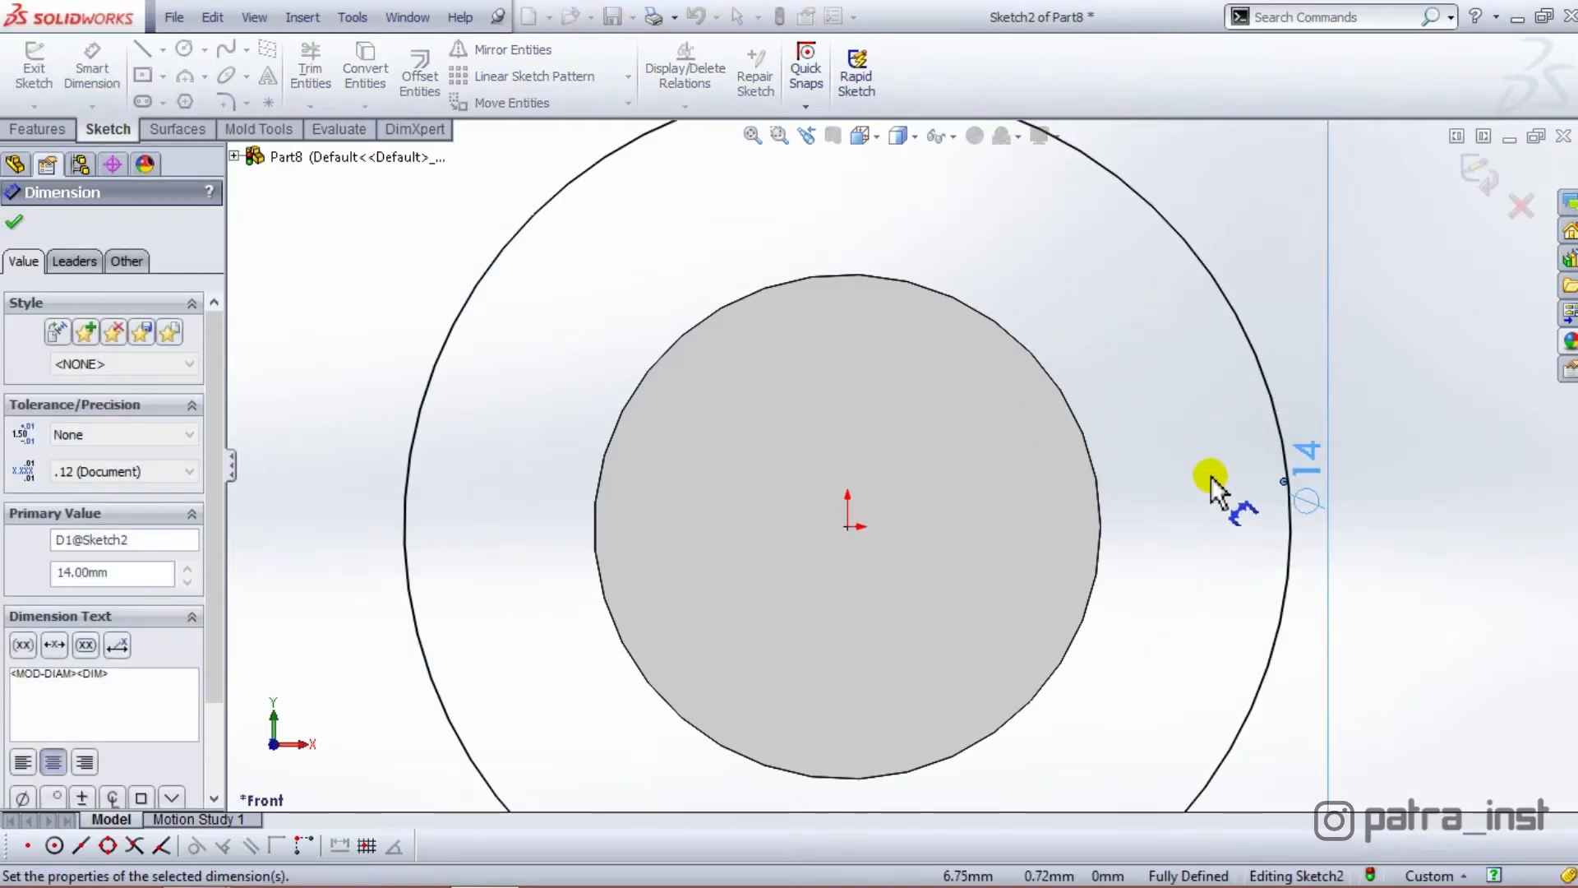
pyautogui.press('Escape')
# Extrude the 14 mm circle 7 mm as a blind boss away from the shank, merged with the body
pyautogui.click(52, 129)
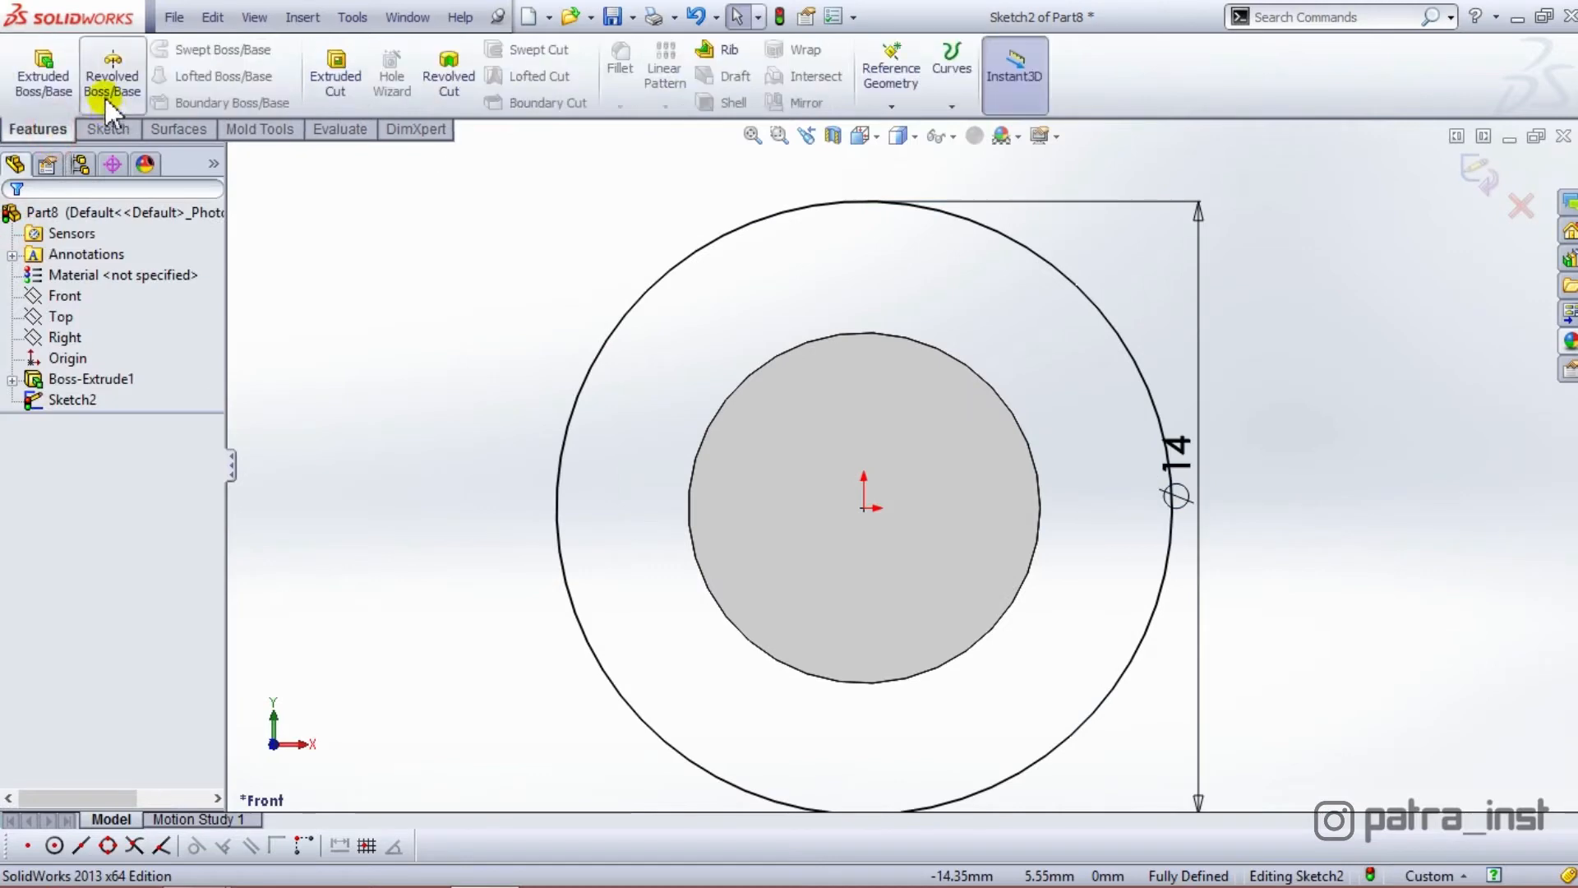
pyautogui.click(67, 77)
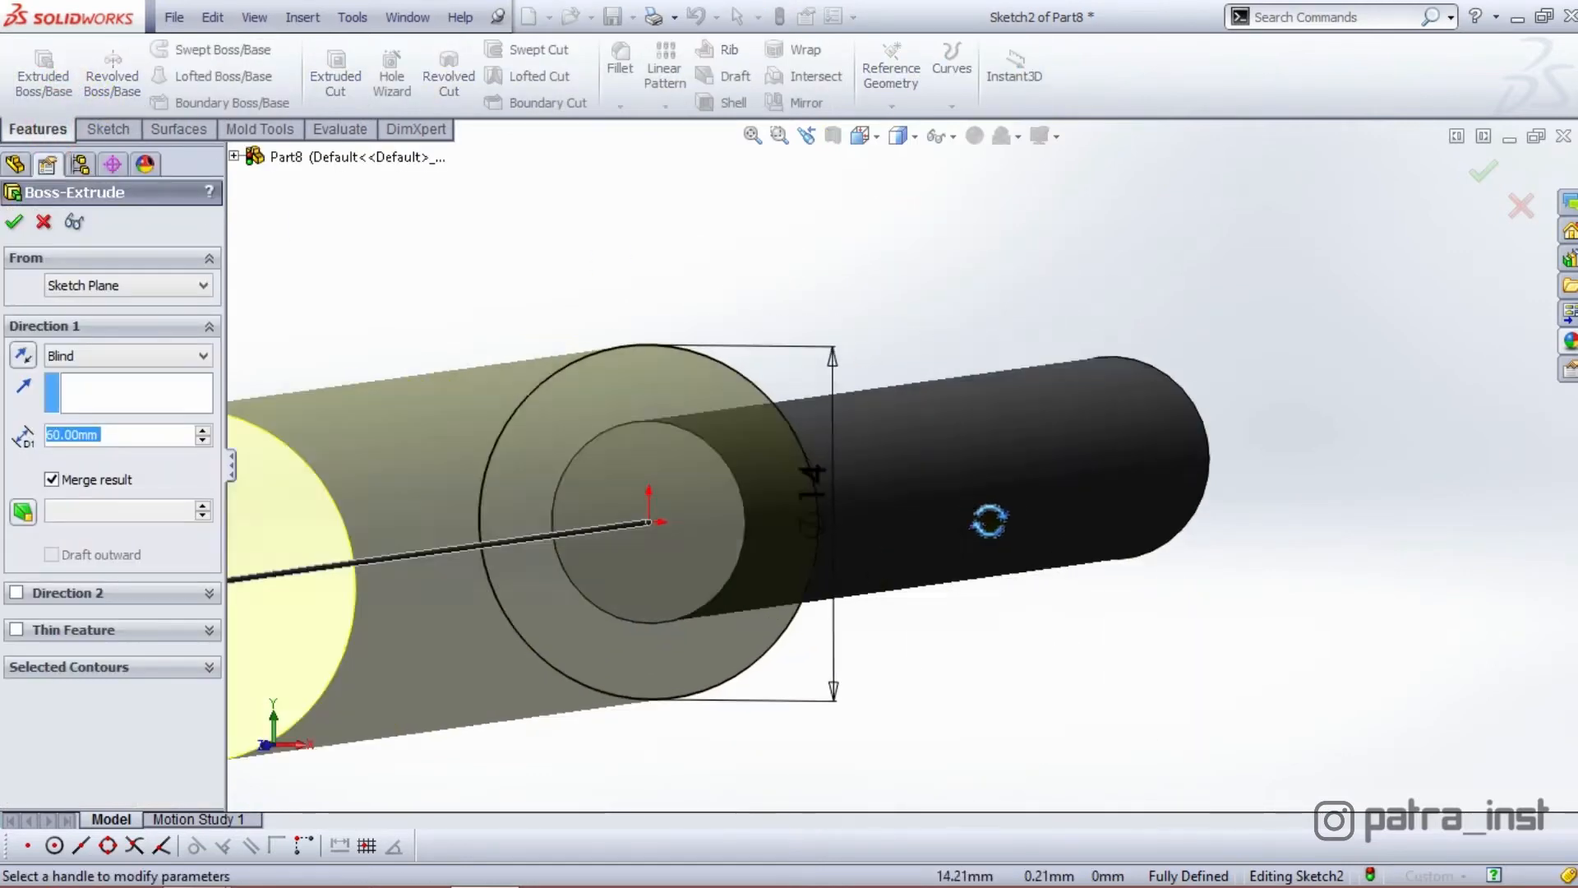
pyautogui.moveTo(989, 520); pyautogui.dragTo(970, 517, button='middle')
pyautogui.scroll(3, 863, 477)
pyautogui.doubleClick(154, 434)
pyautogui.write('7')
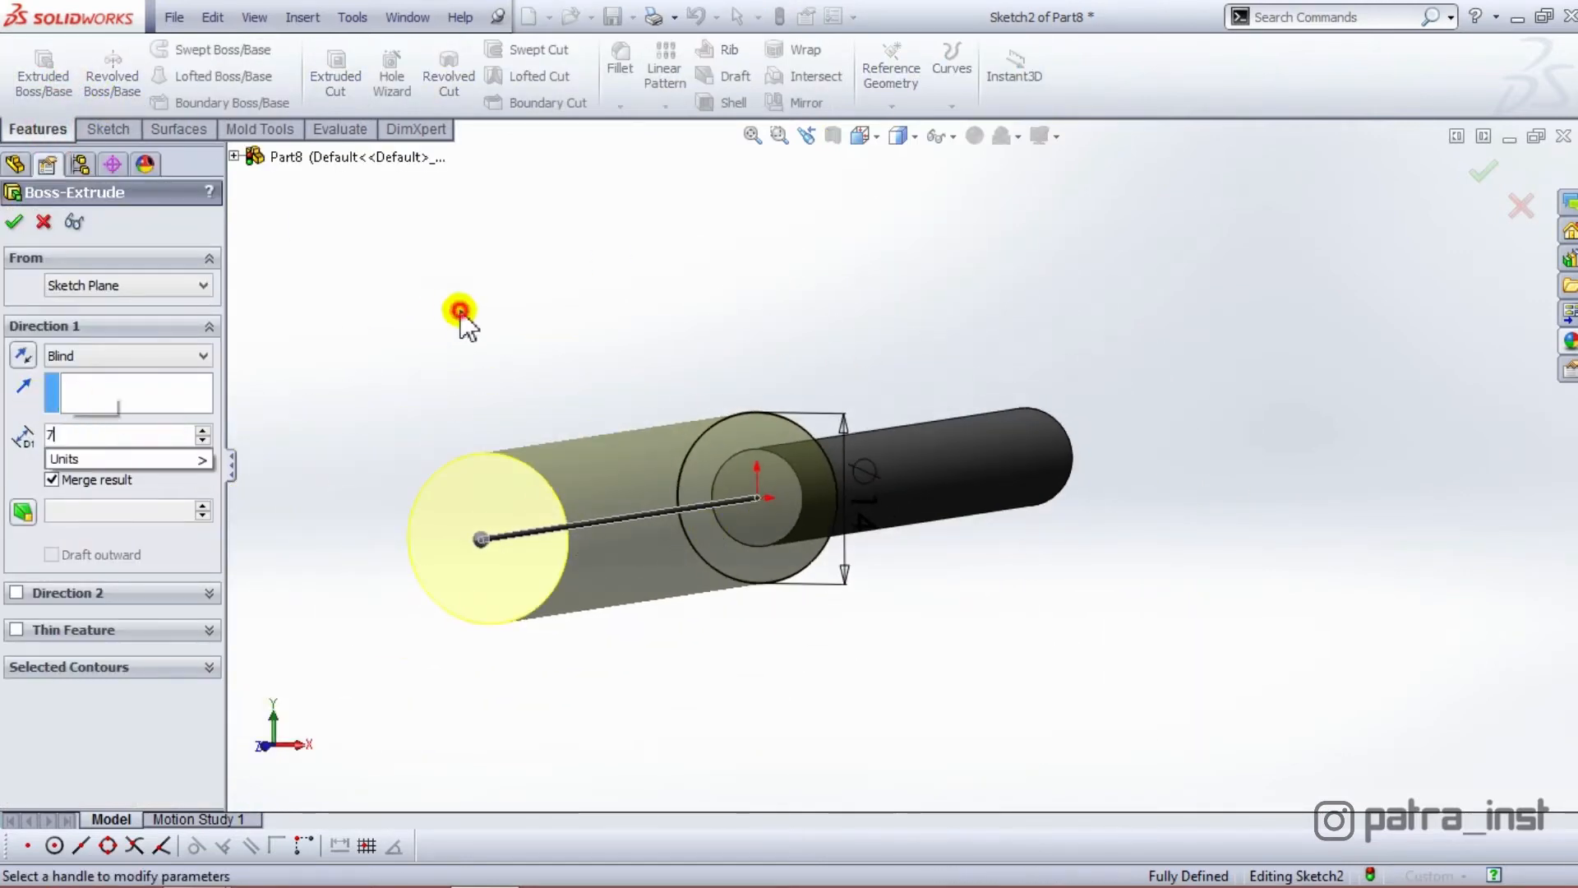
pyautogui.click(14, 221)
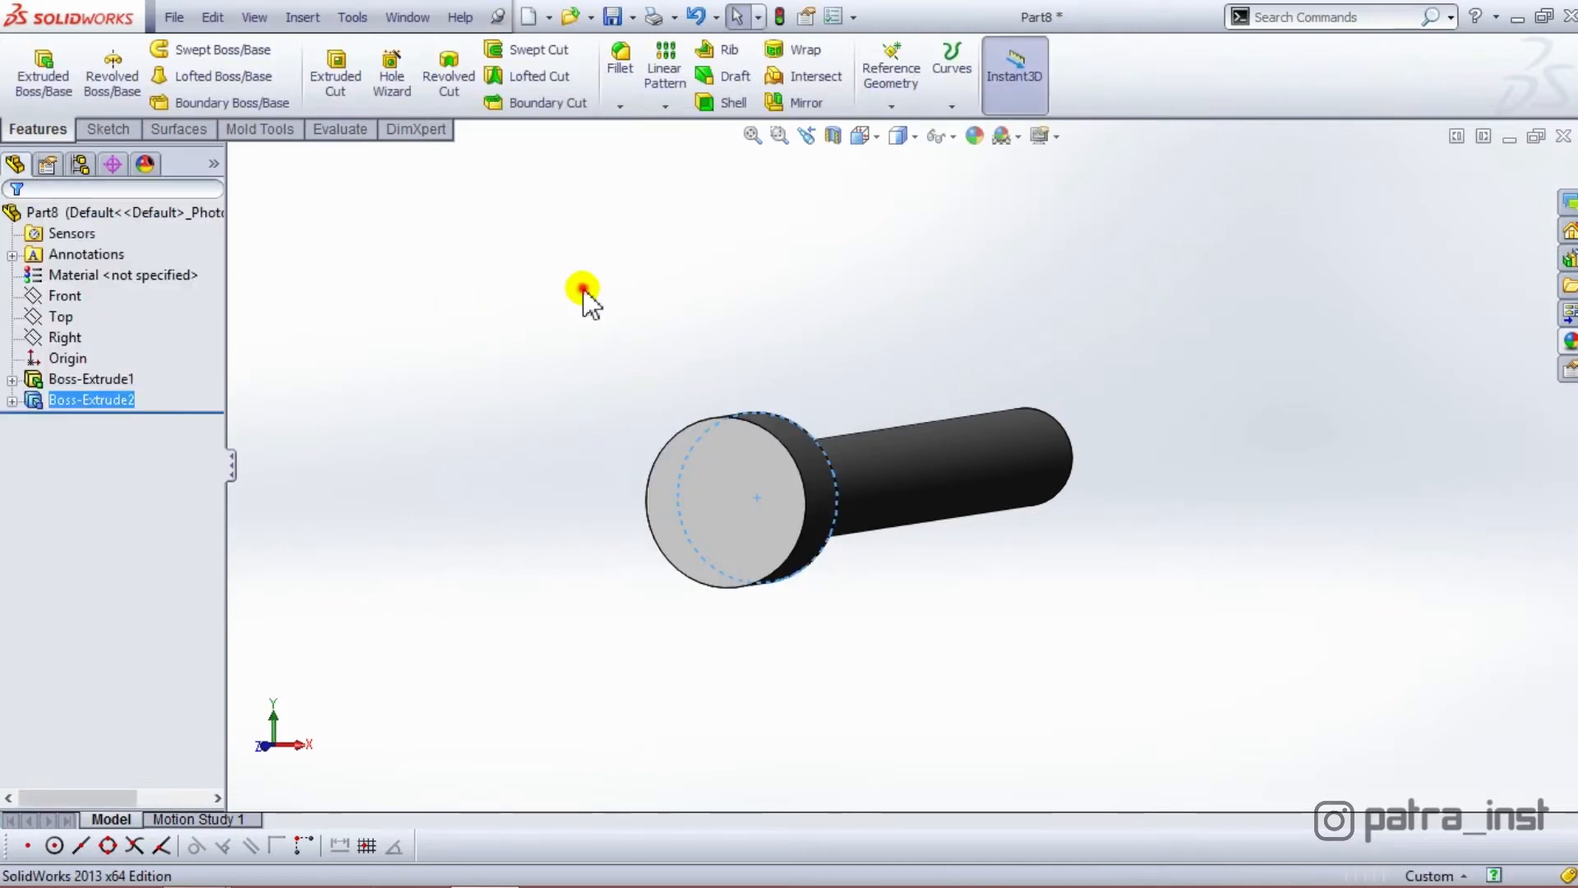
pyautogui.click(583, 289)
# Round the outer circular edge of the head's front face with a 1.5 mm constant-radius fillet
pyautogui.scroll(-3, 766, 506)
pyautogui.click(633, 84)
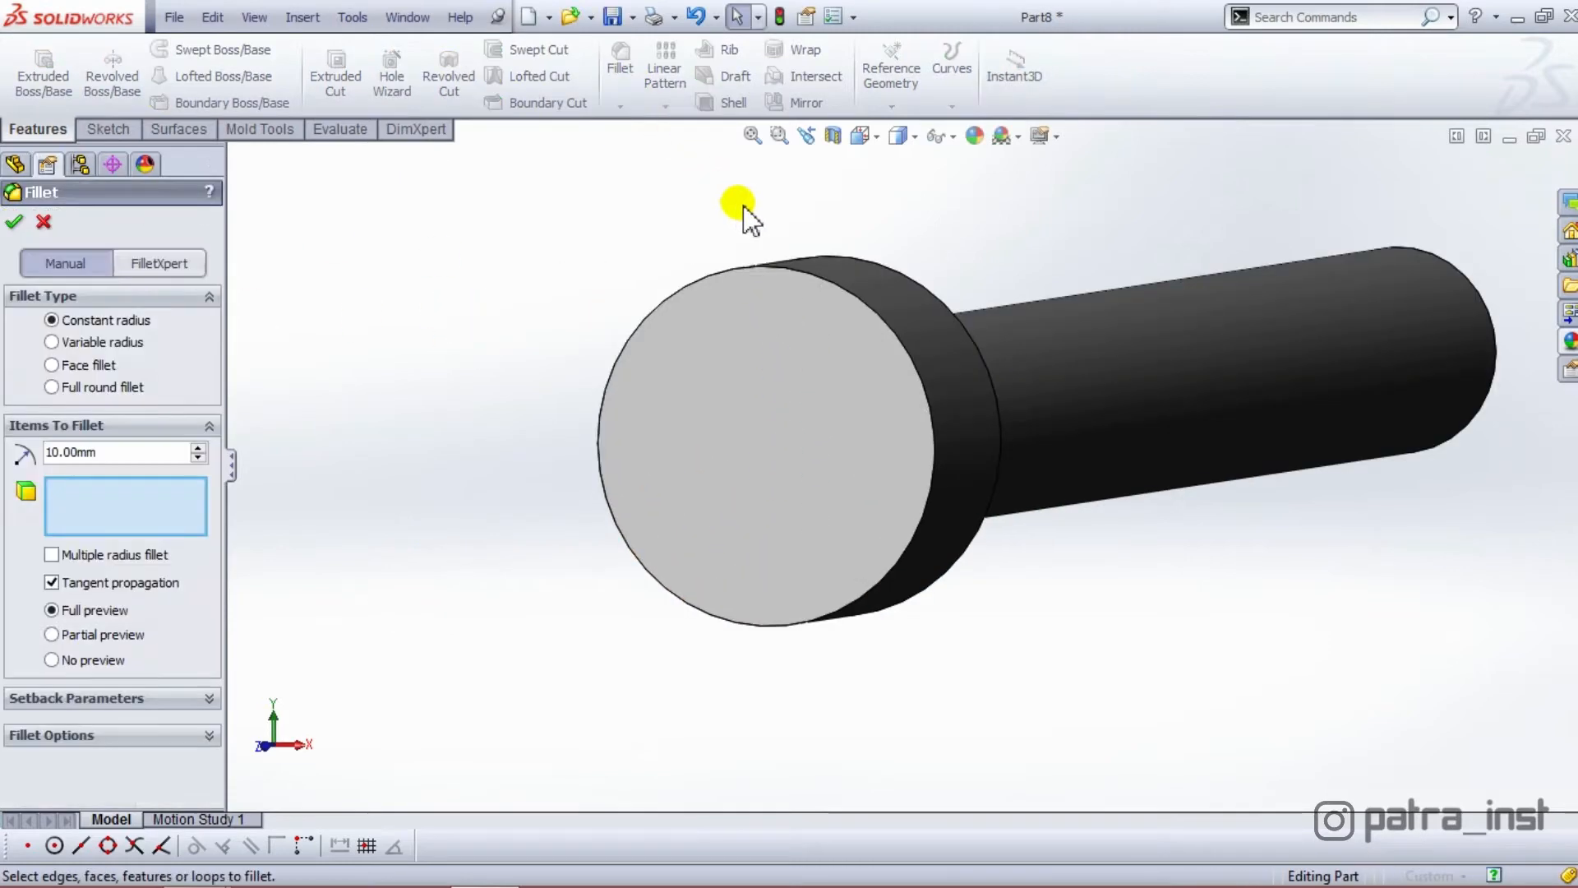
pyautogui.click(780, 271)
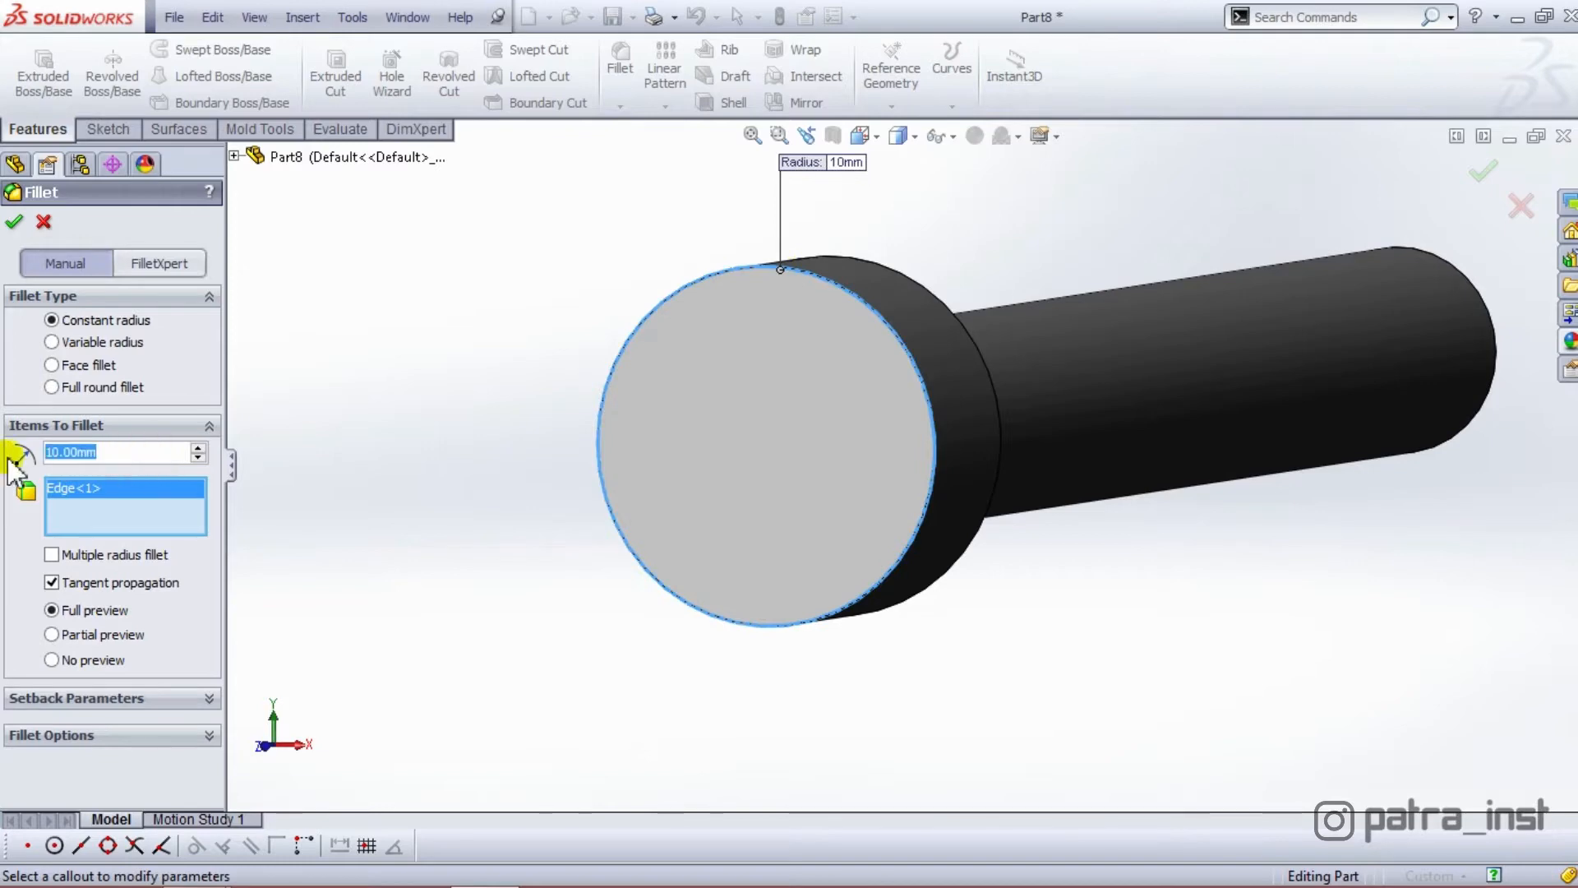
pyautogui.write('1.5')
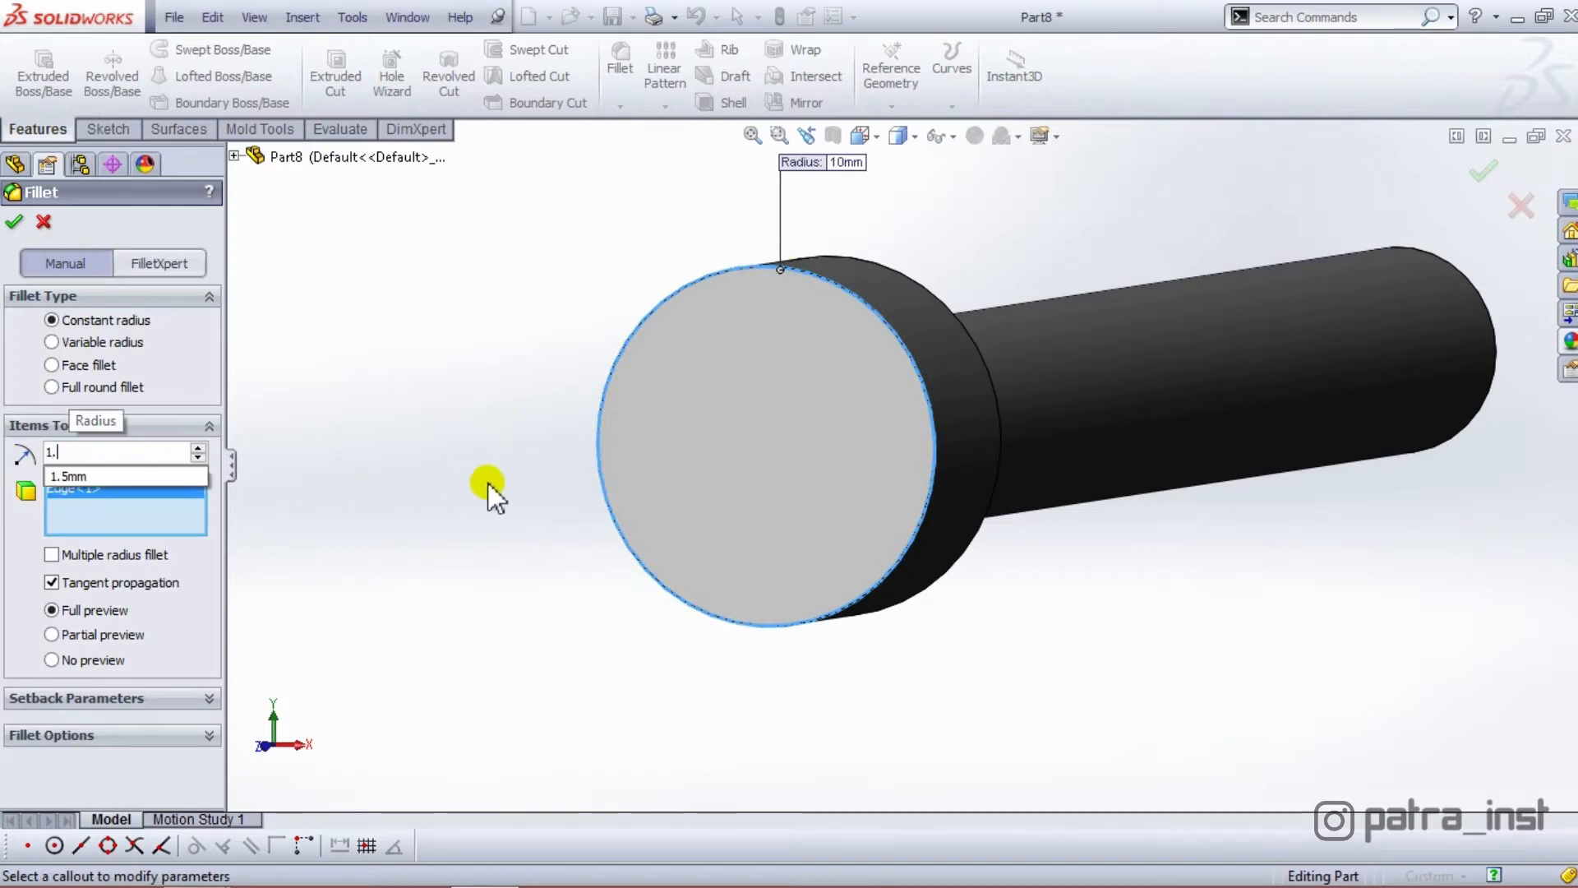
pyautogui.click(533, 400)
pyautogui.click(19, 219)
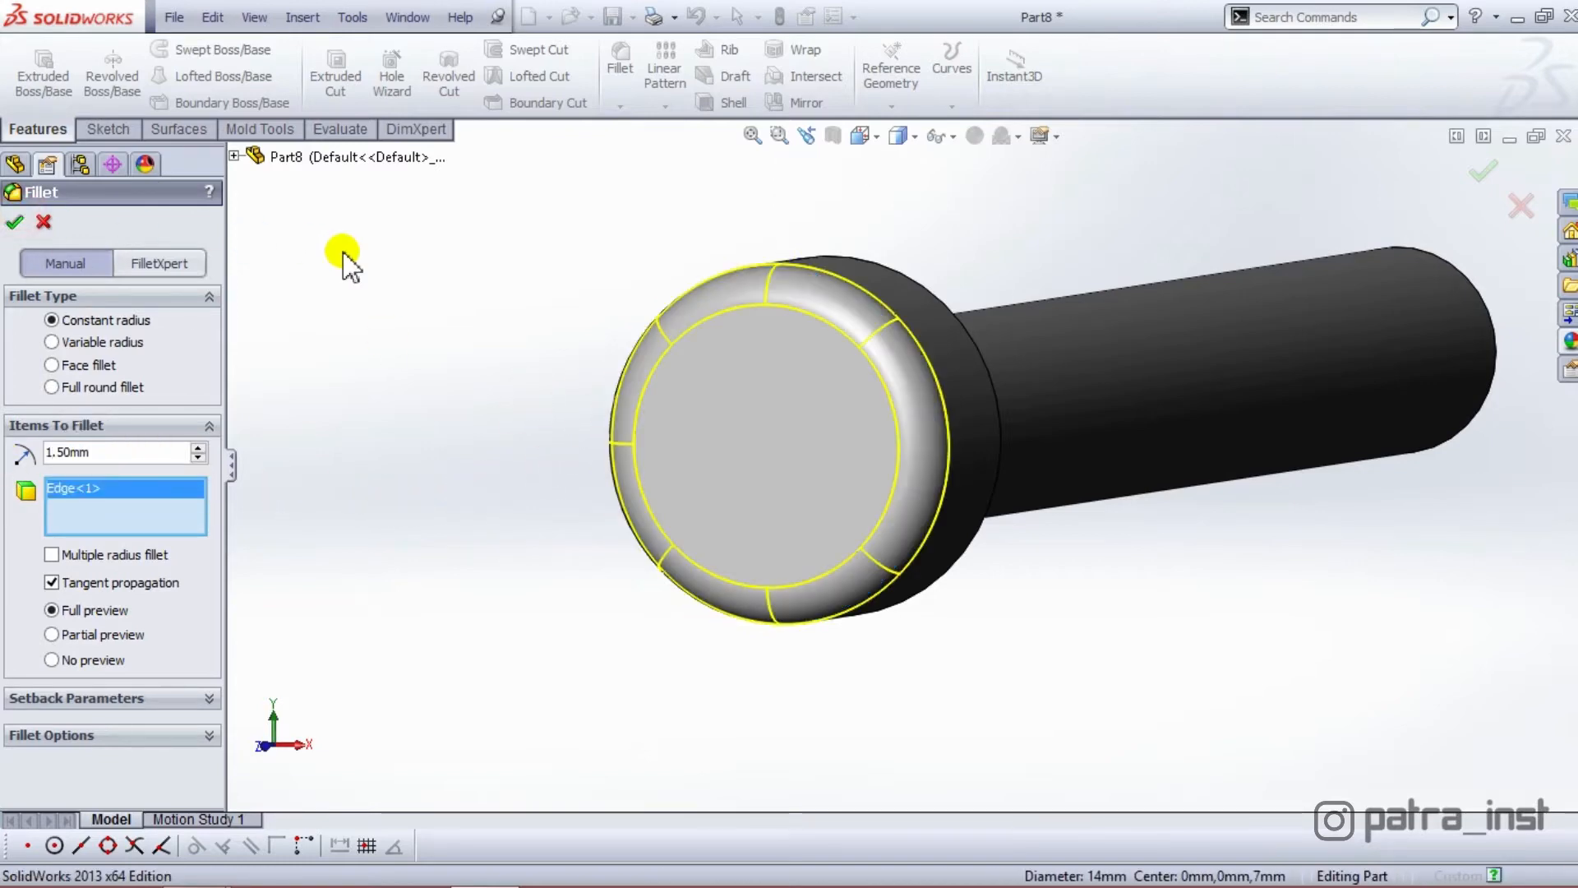
pyautogui.click(390, 255)
# Sketch a six-sided polygon centred on the origin on the head's front face, with an inscribed circle about 13.69 mm in diameter
pyautogui.click(862, 136)
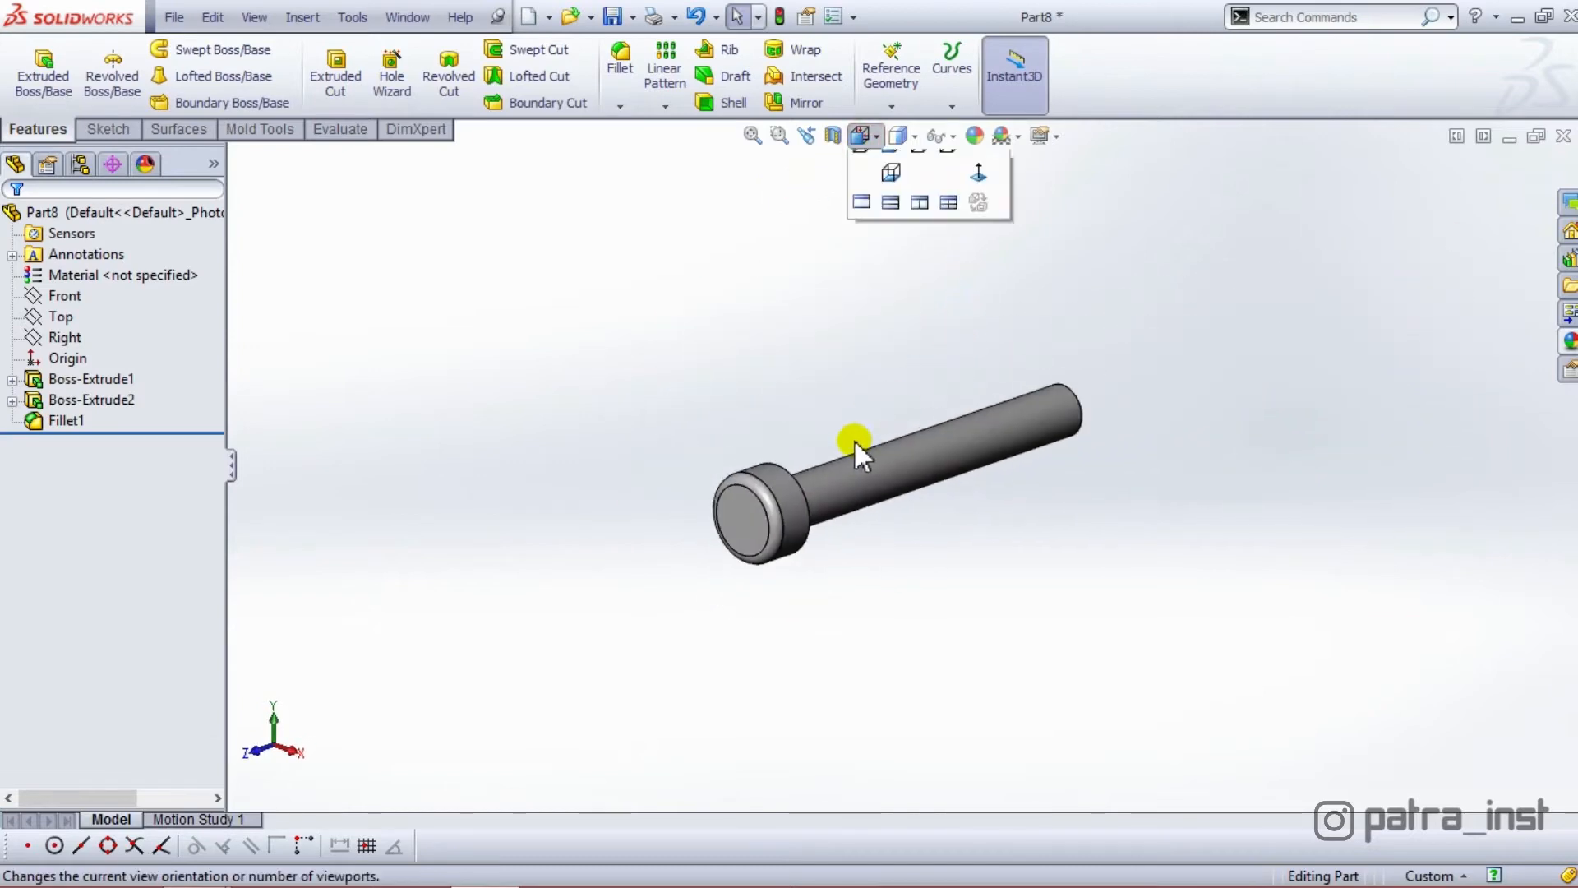
pyautogui.click(785, 456)
pyautogui.click(900, 450)
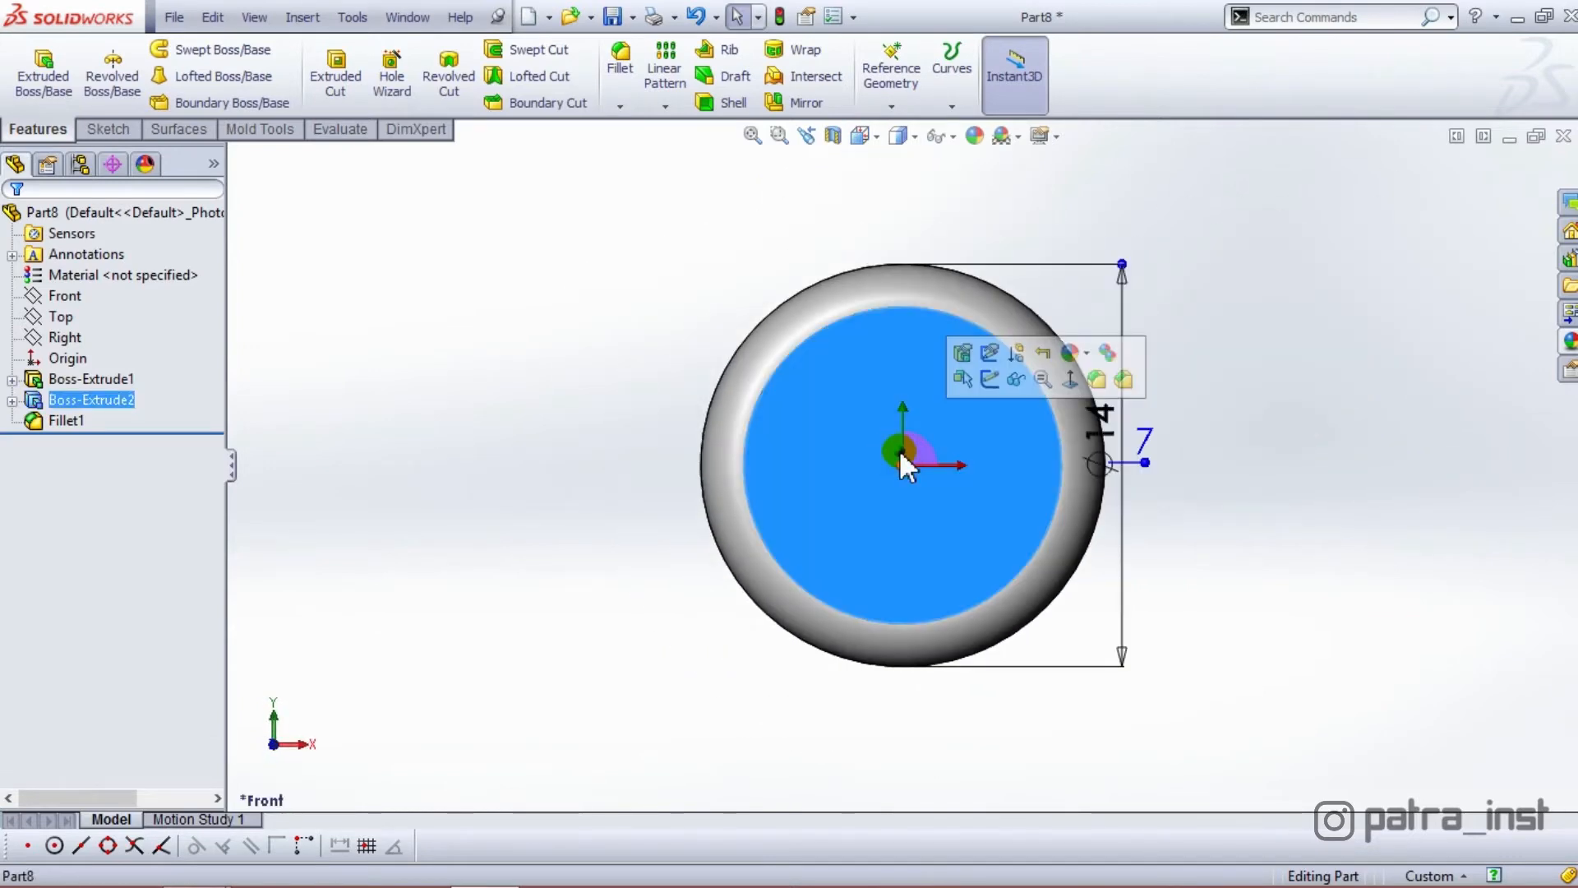
pyautogui.click(1075, 336)
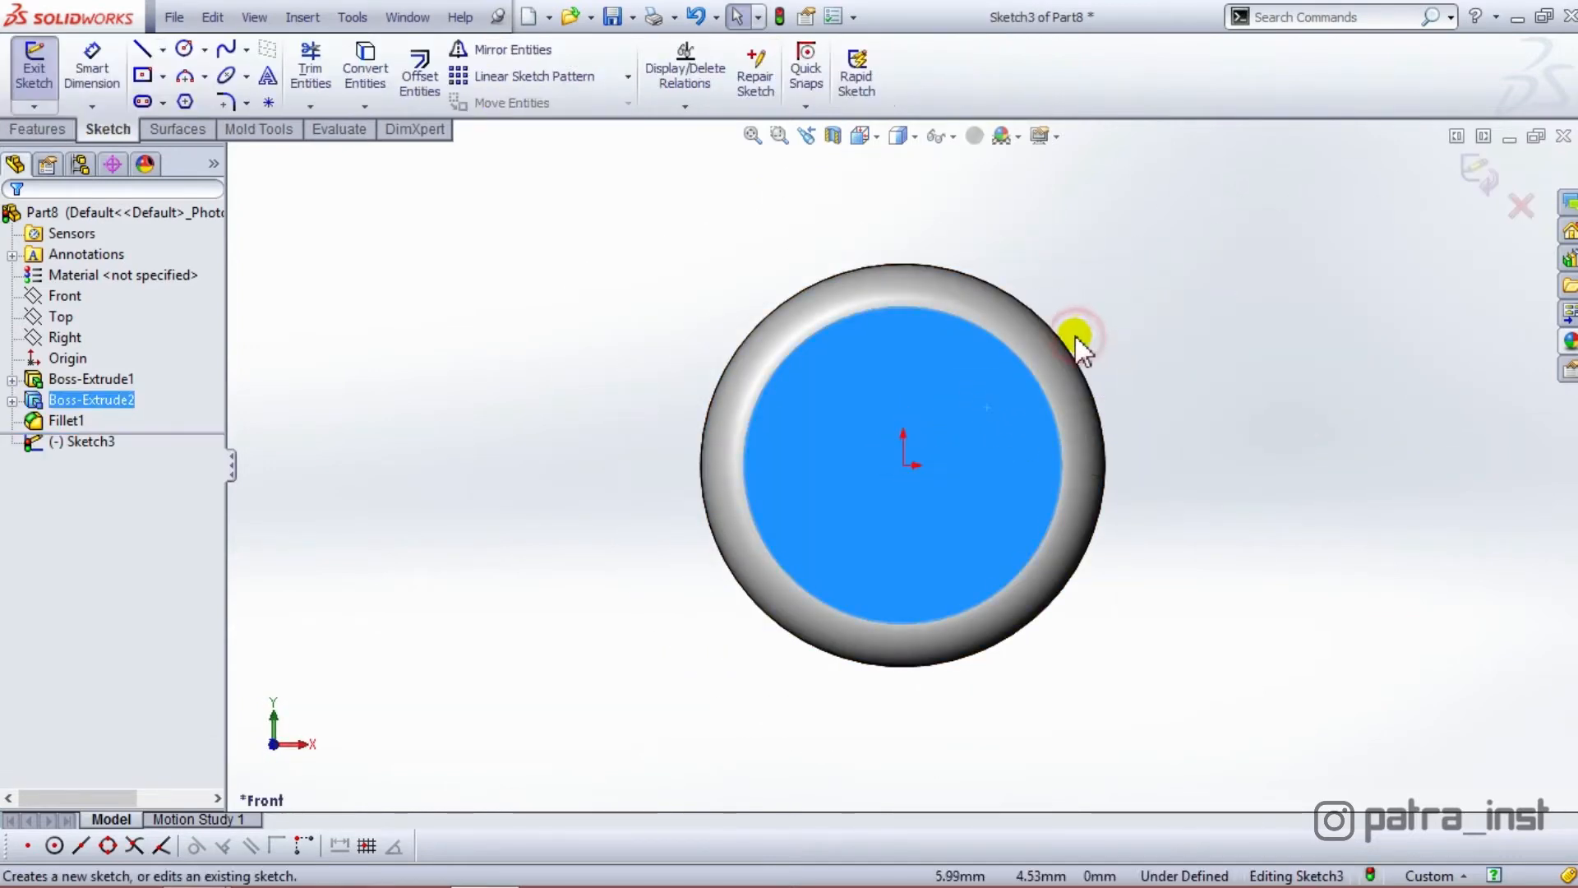
pyautogui.click(186, 102)
pyautogui.click(903, 464)
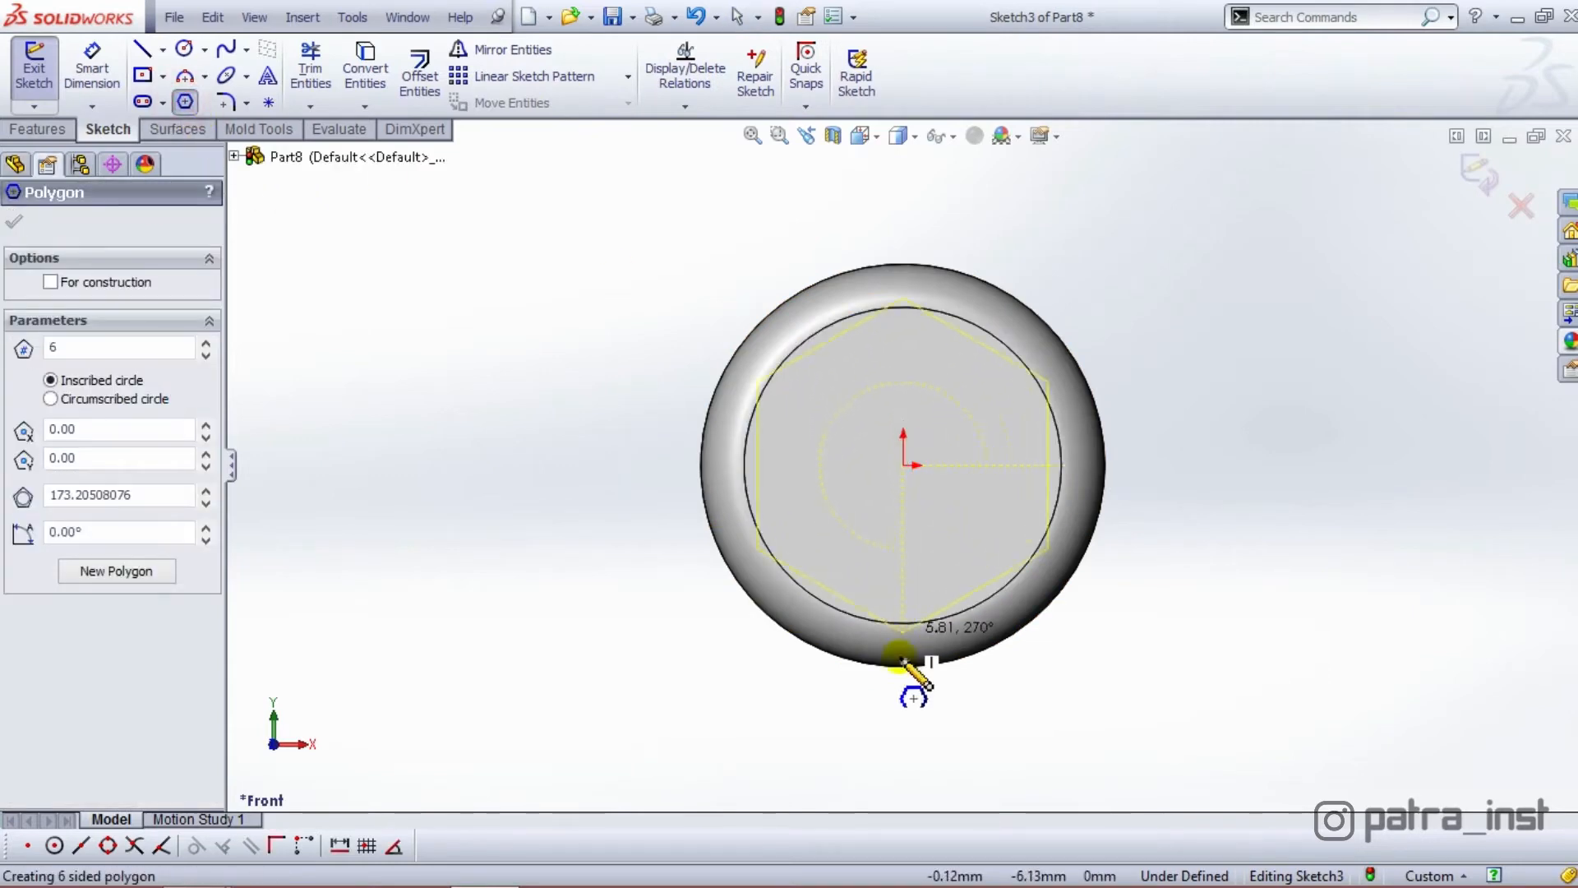
pyautogui.click(902, 692)
# Dimension the distance between two opposite sides of the hexagon as 12 mm
pyautogui.rightClick(902, 693)
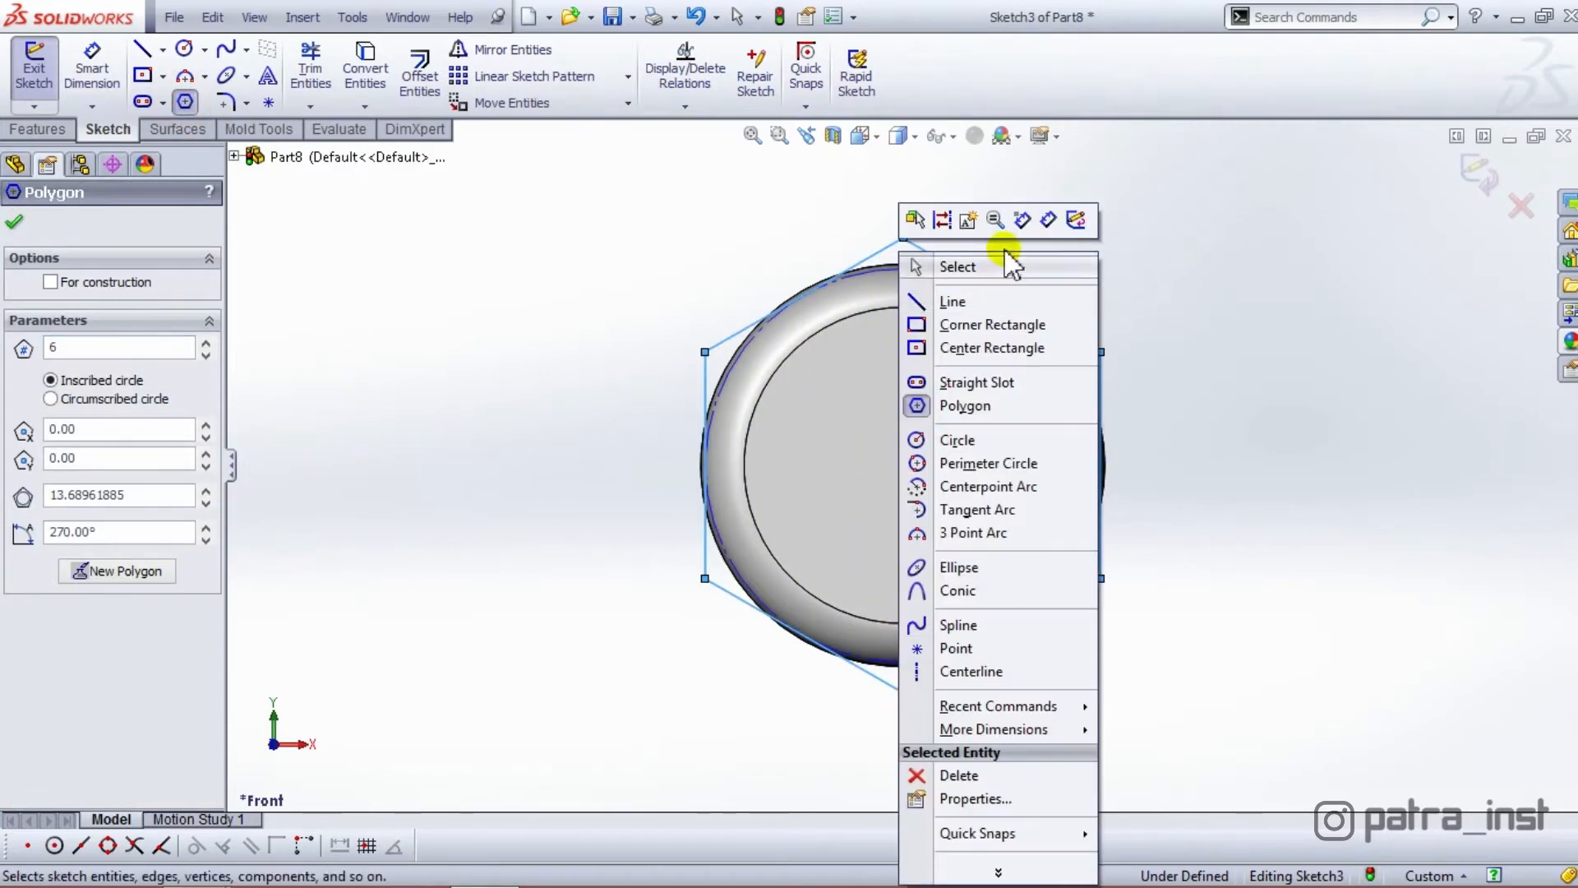
pyautogui.click(1035, 228)
pyautogui.click(1021, 298)
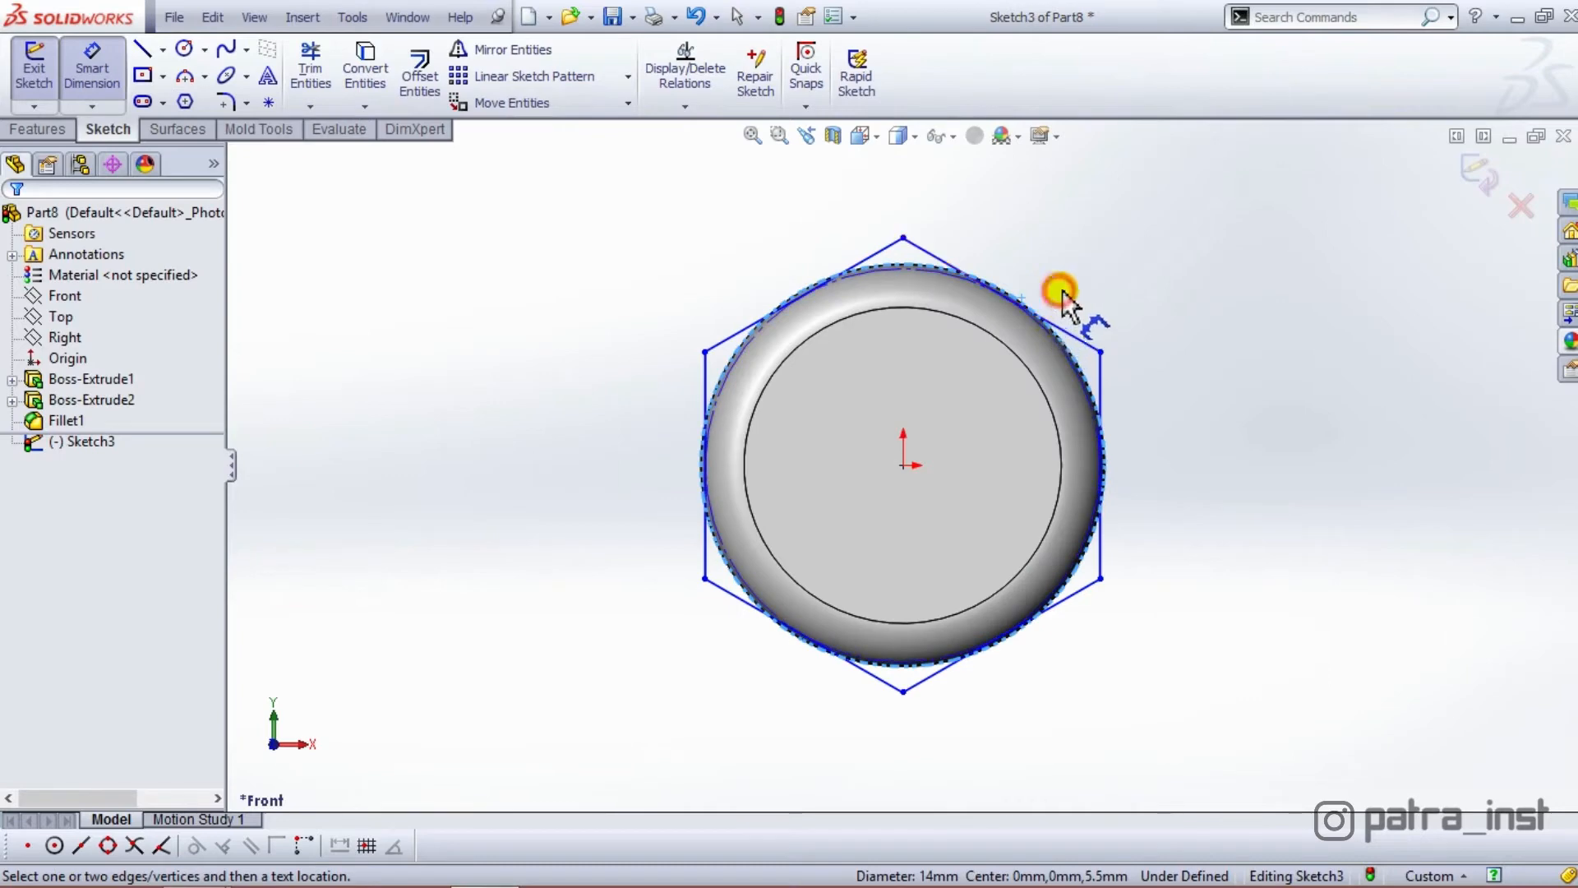
pyautogui.click(1066, 331)
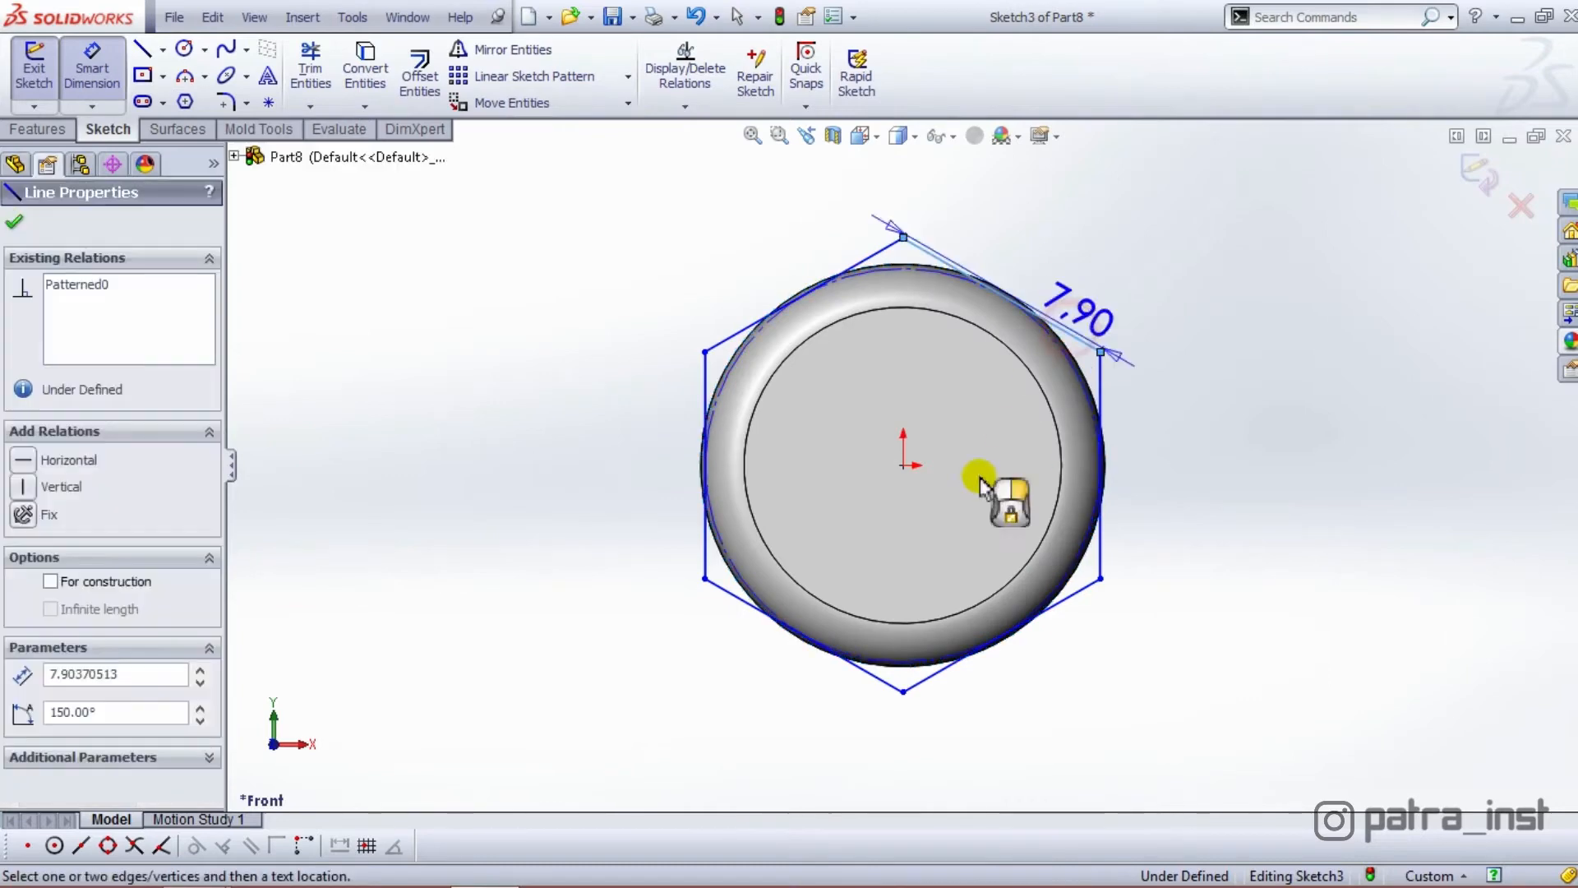
pyautogui.click(892, 684)
pyautogui.click(1171, 647)
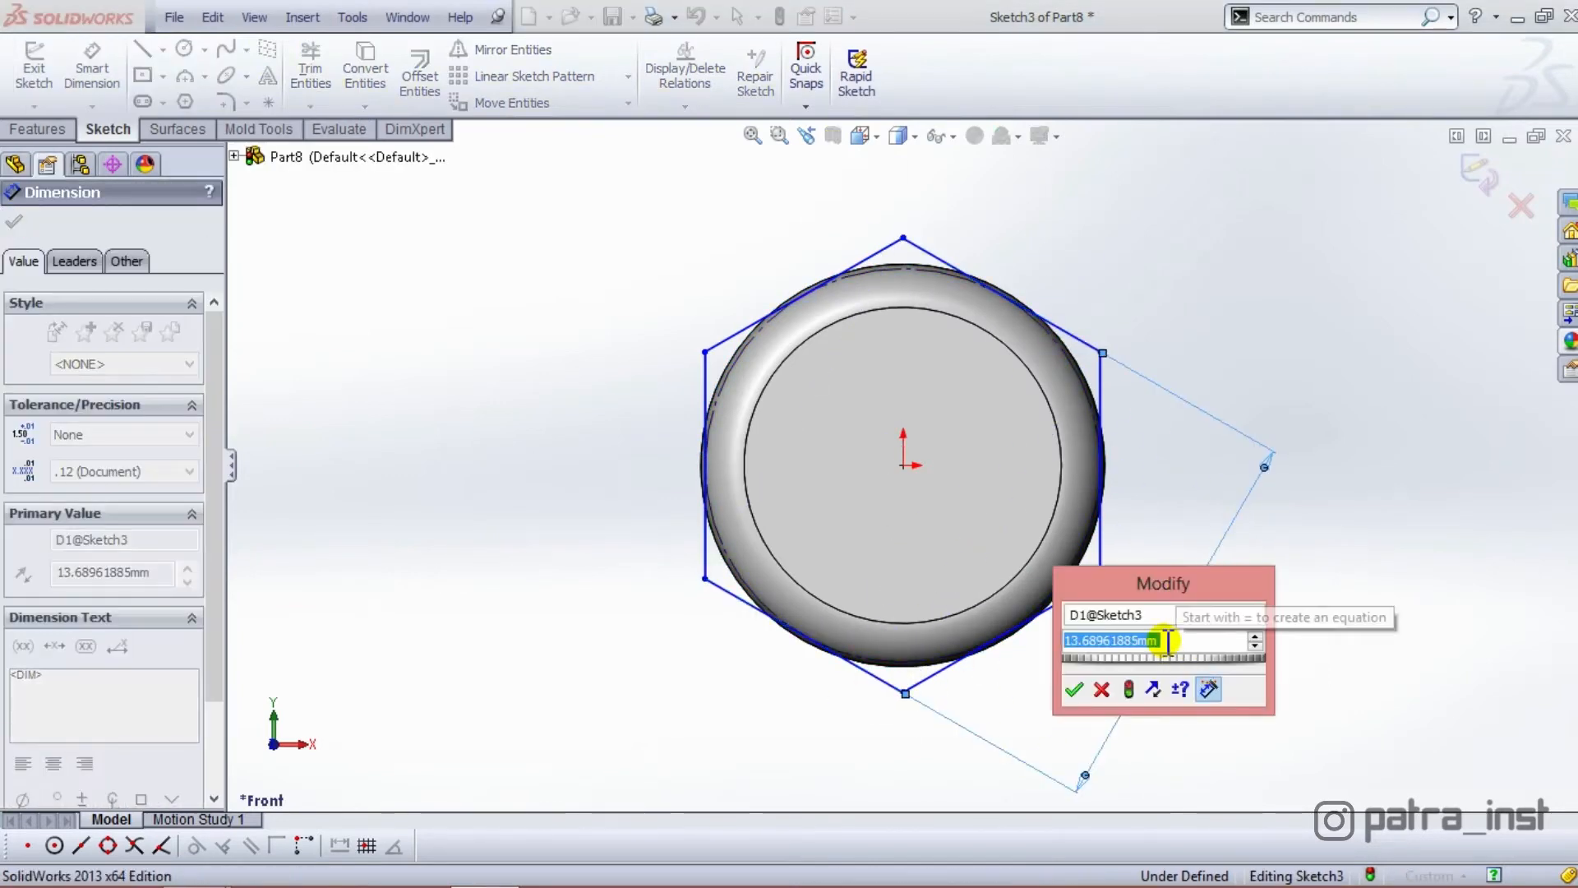
pyautogui.write('12')
pyautogui.click(1129, 688)
pyautogui.click(1073, 688)
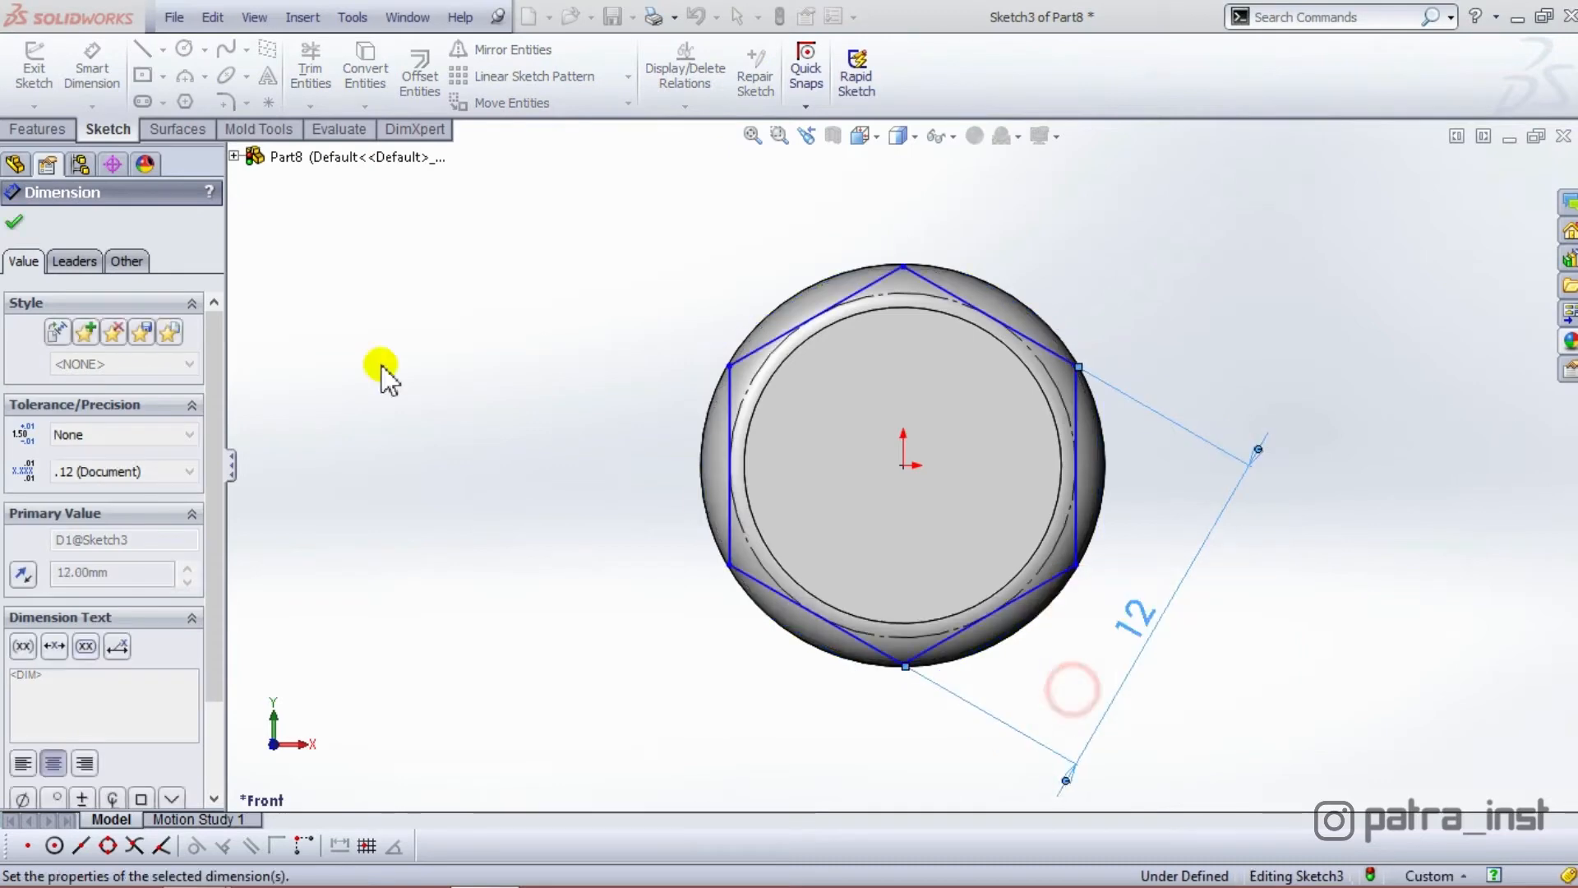
pyautogui.click(13, 221)
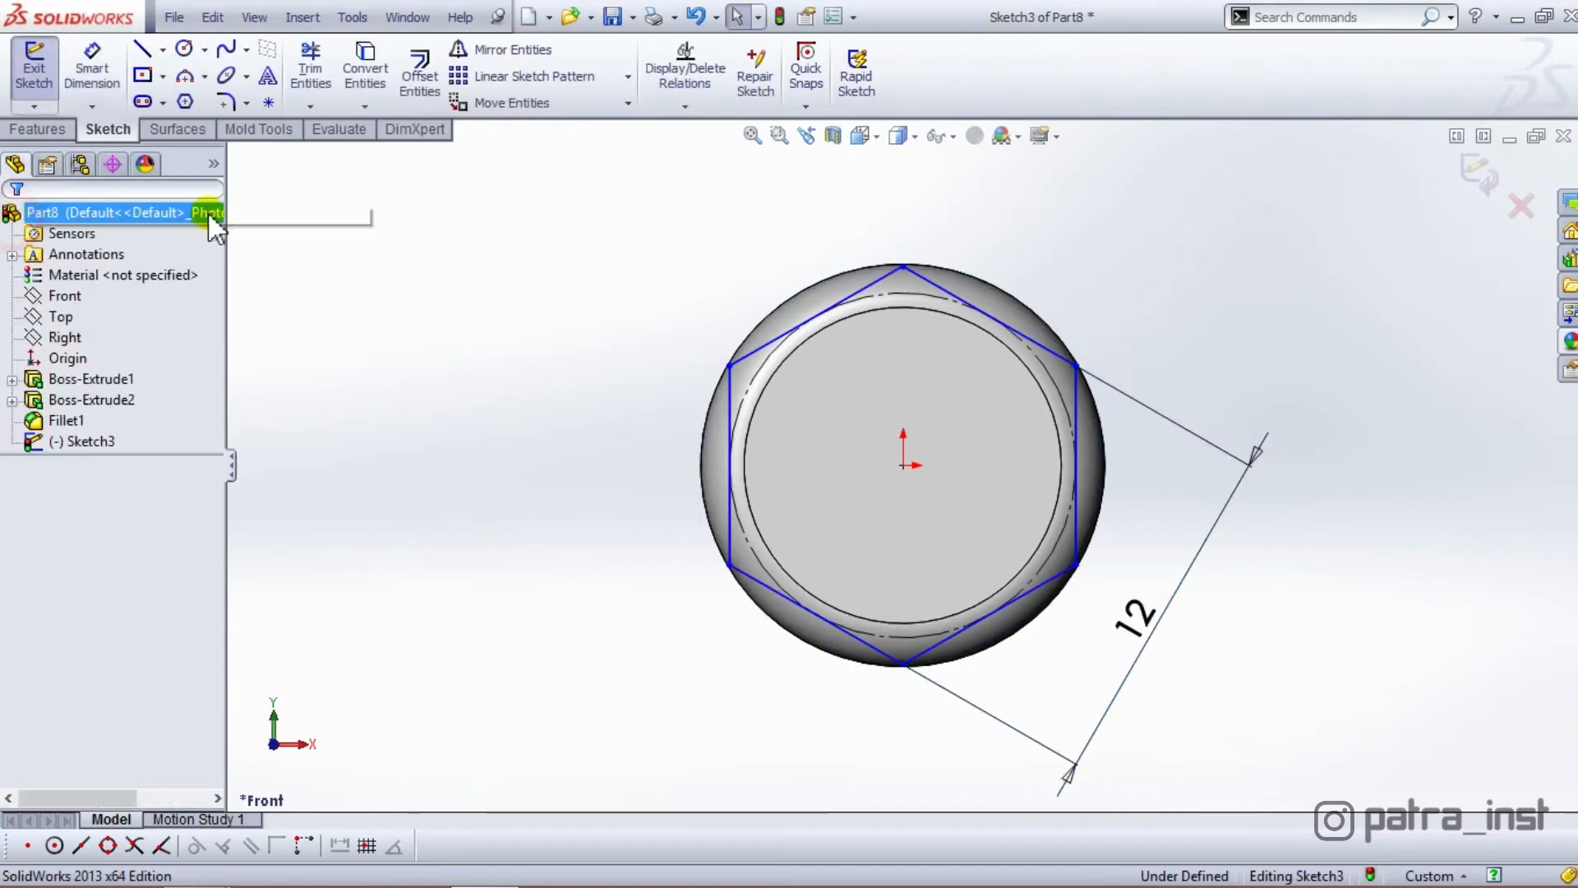
# Offset the whole hexagon chain outward by 2 mm
pyautogui.click(417, 79)
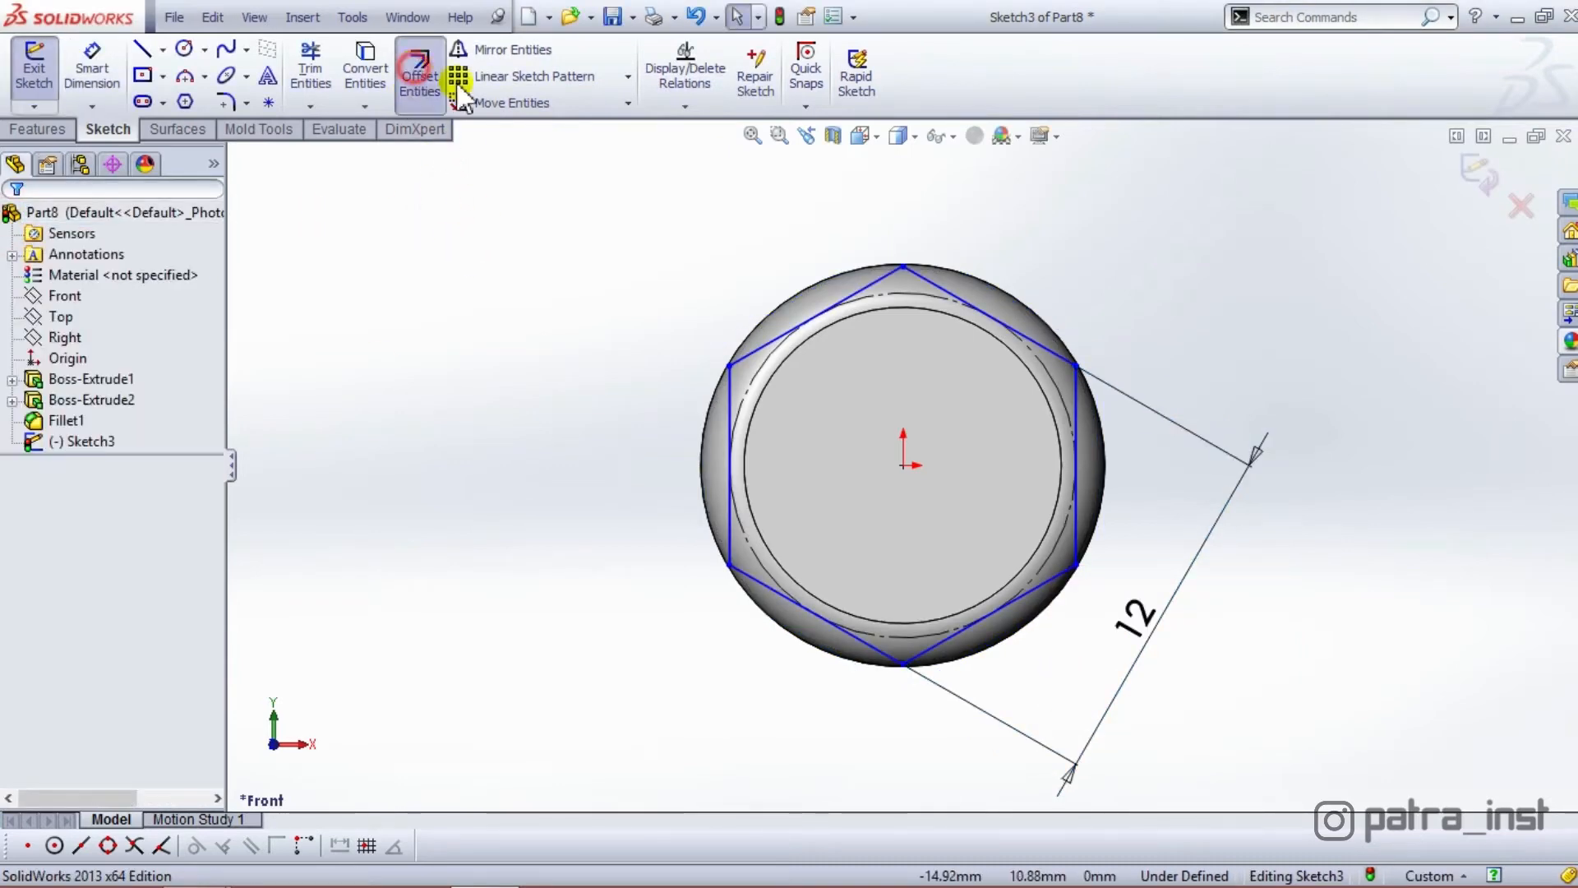
pyautogui.click(930, 286)
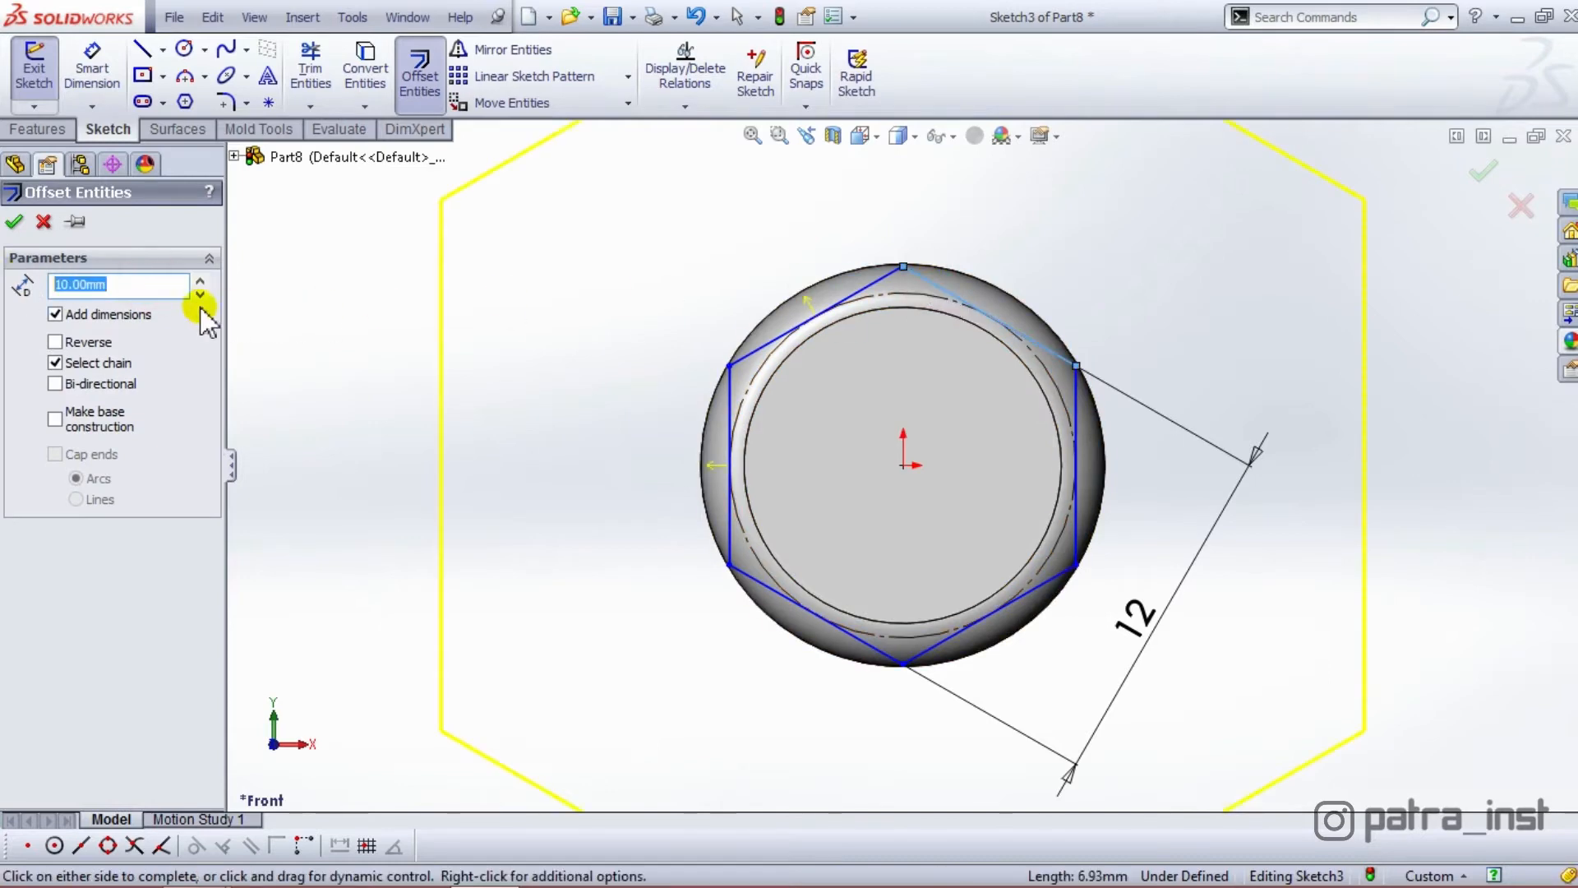
pyautogui.write('2')
pyautogui.press('Return')
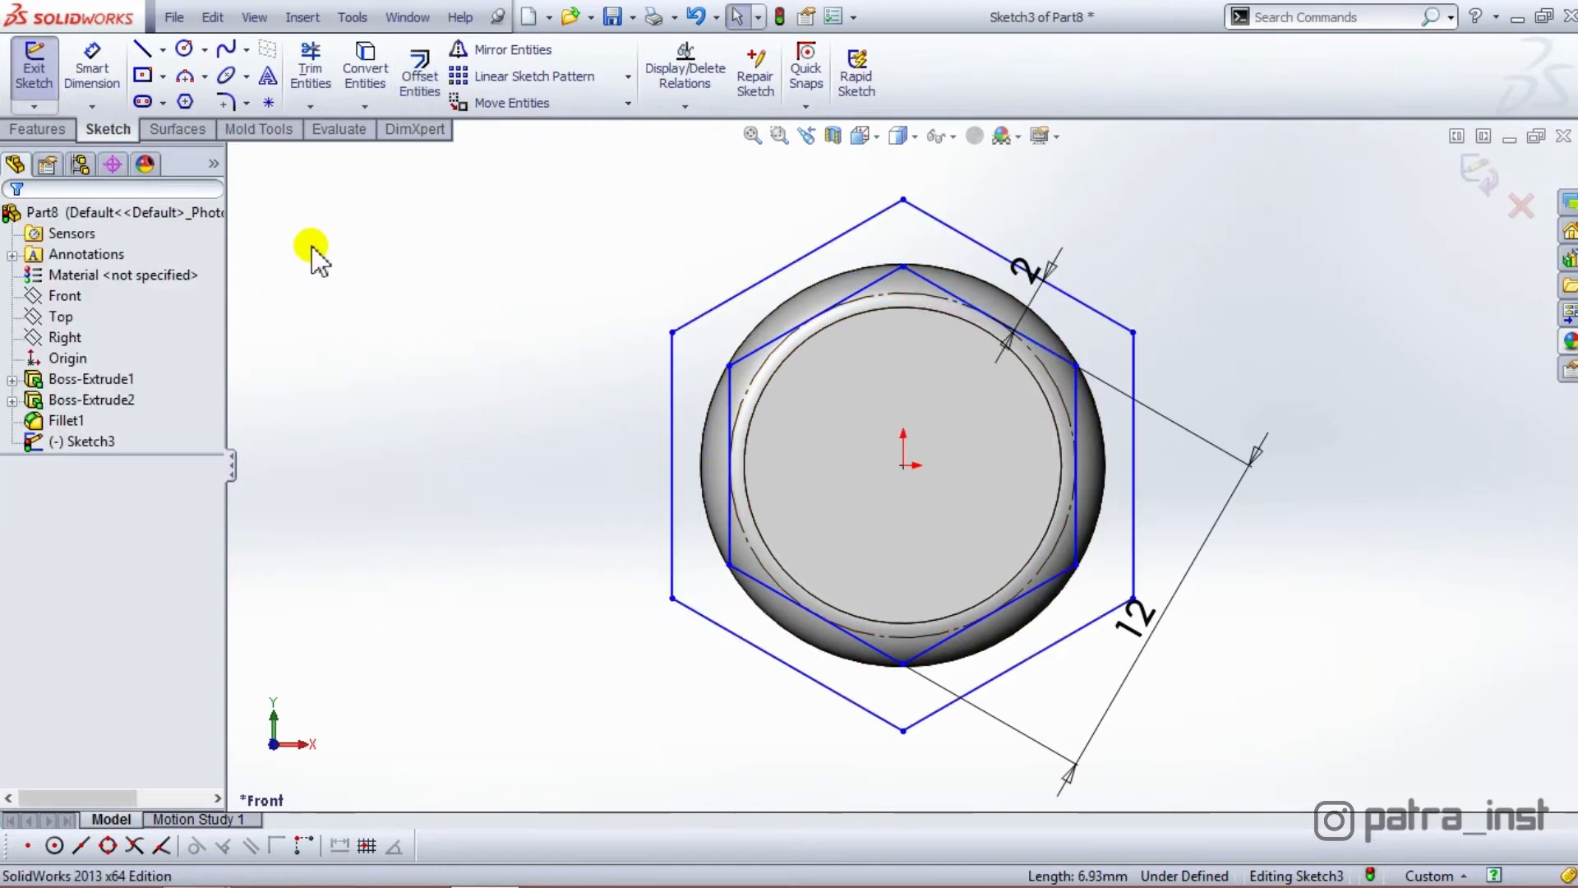
# Cut away the head material between the two hexagons with an Extruded Cut from the sketch plane, end condition Up To Next
pyautogui.click(61, 130)
pyautogui.click(335, 75)
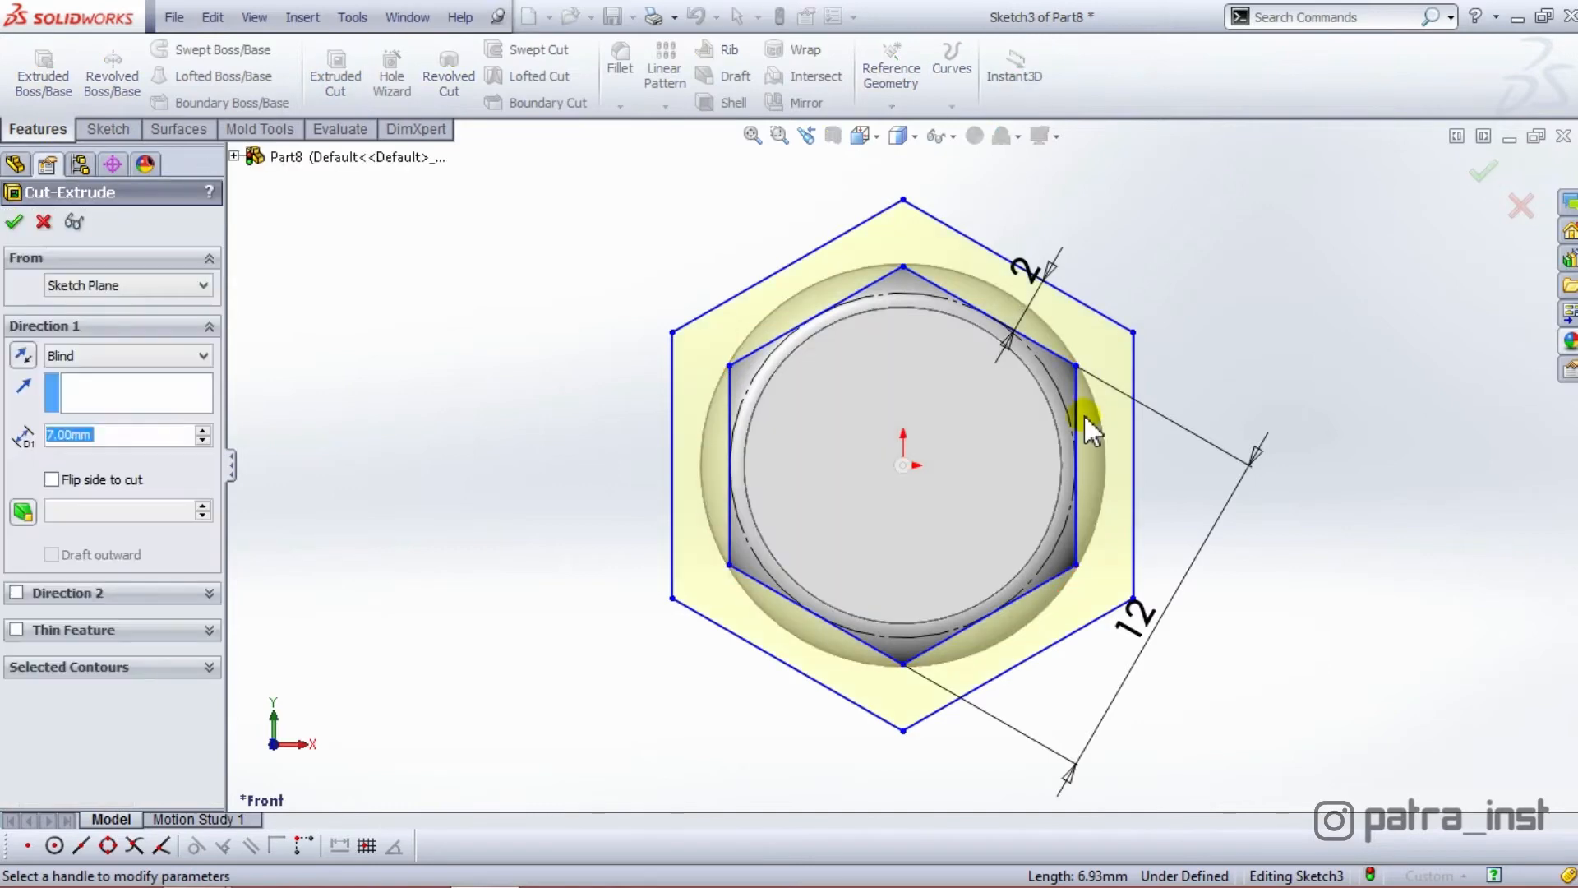
pyautogui.moveTo(1182, 419); pyautogui.dragTo(1112, 447, button='middle')
pyautogui.scroll(3, 901, 477)
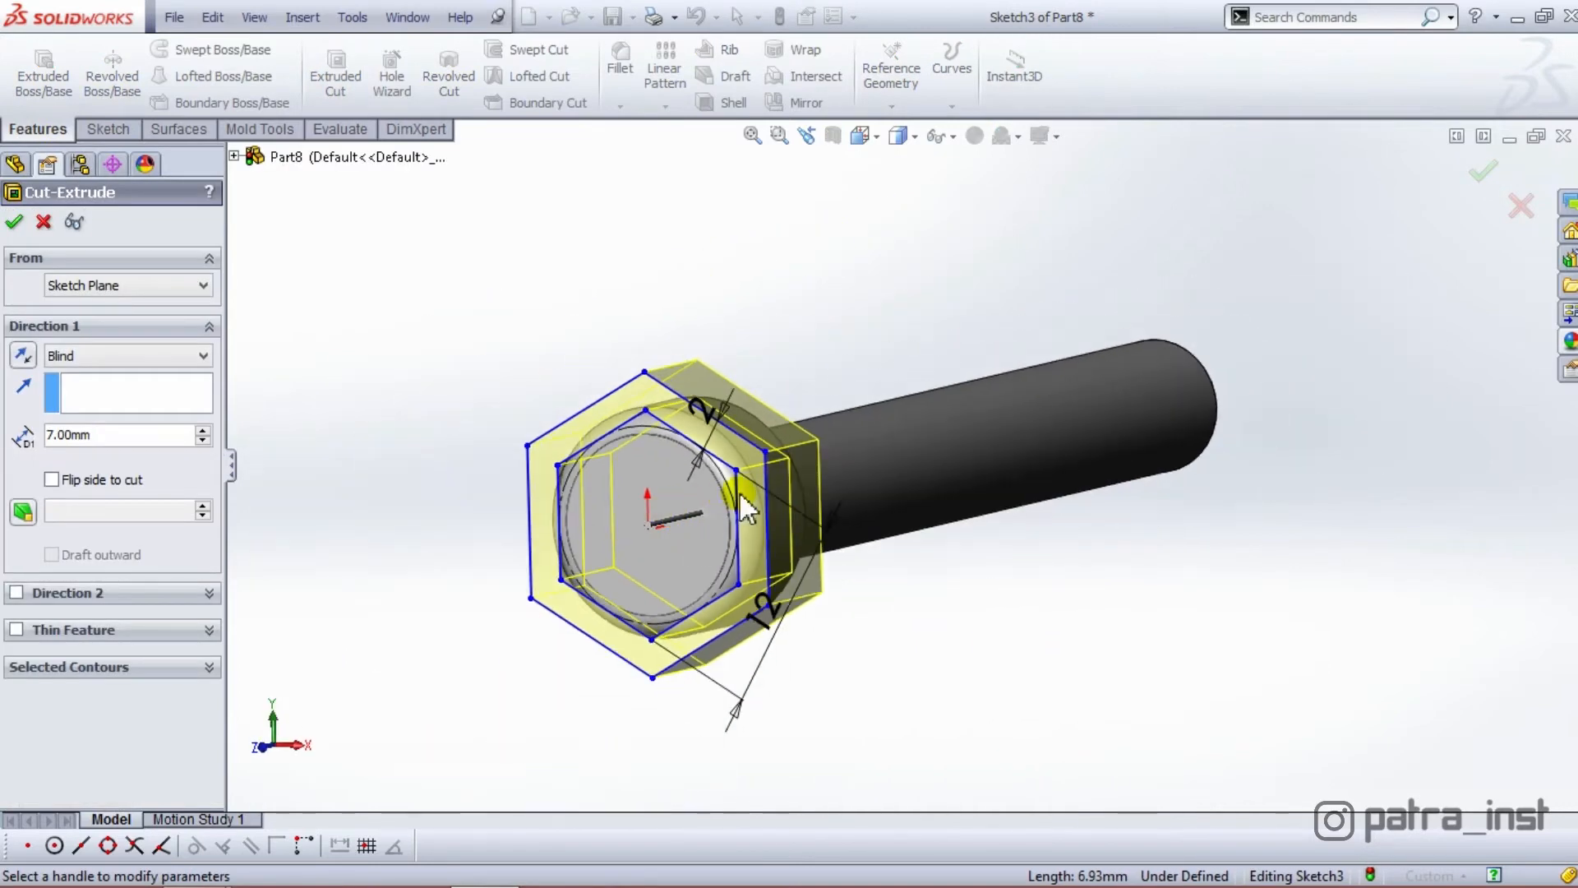
pyautogui.scroll(-3, 738, 490)
pyautogui.click(171, 355)
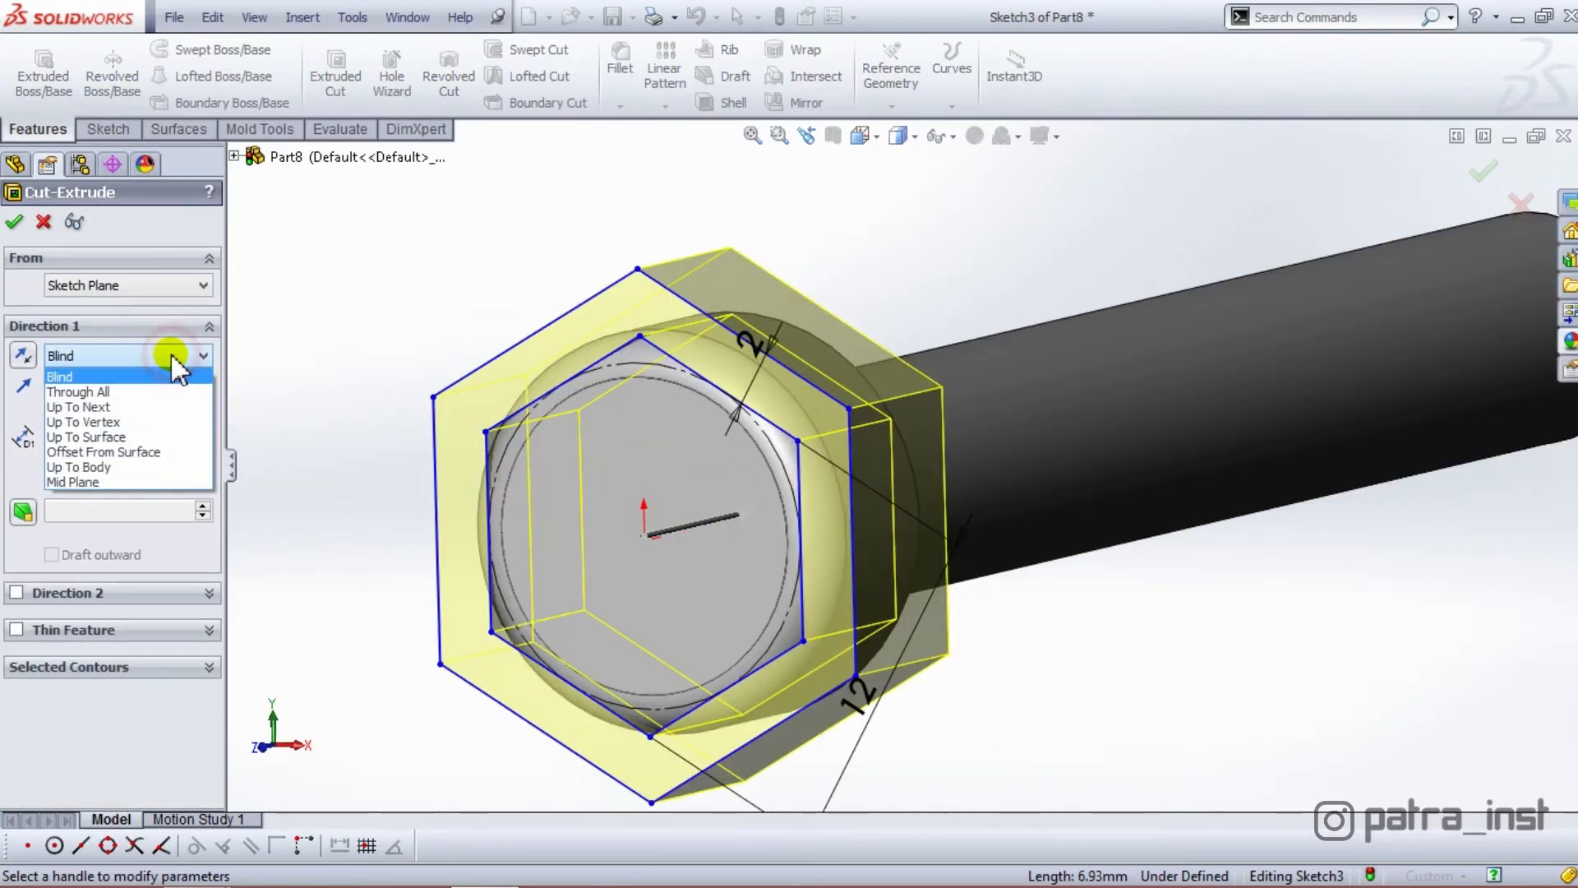
pyautogui.click(124, 406)
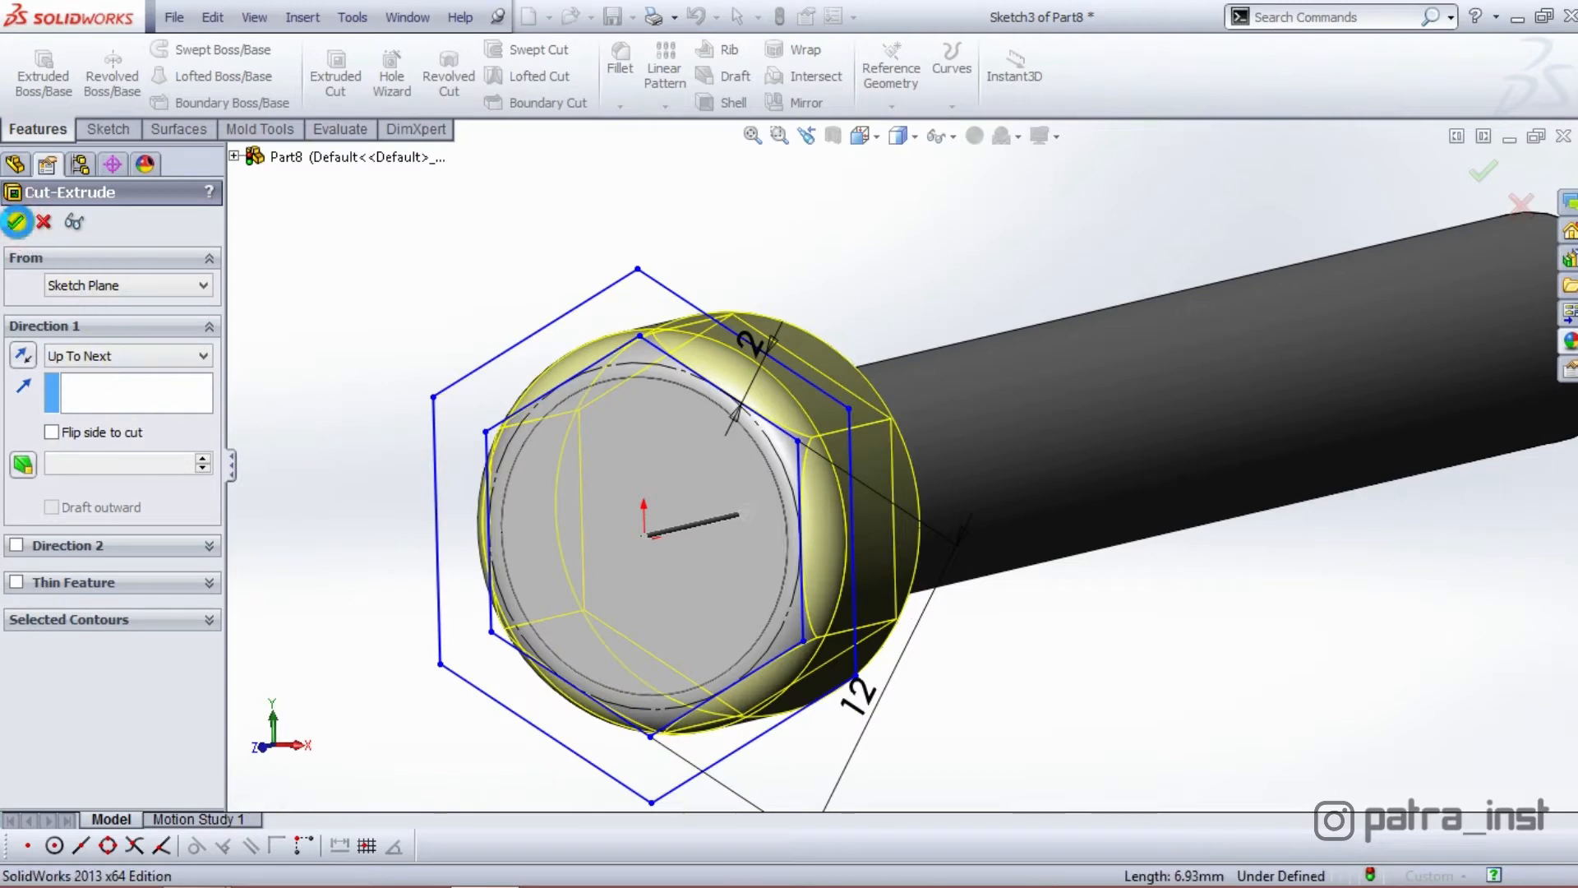
pyautogui.click(14, 222)
# Chamfer the circular edge at the shank's free end by 1.5 mm at 45 degrees
pyautogui.scroll(3, 919, 486)
pyautogui.moveTo(919, 485); pyautogui.dragTo(553, 679, button='middle')
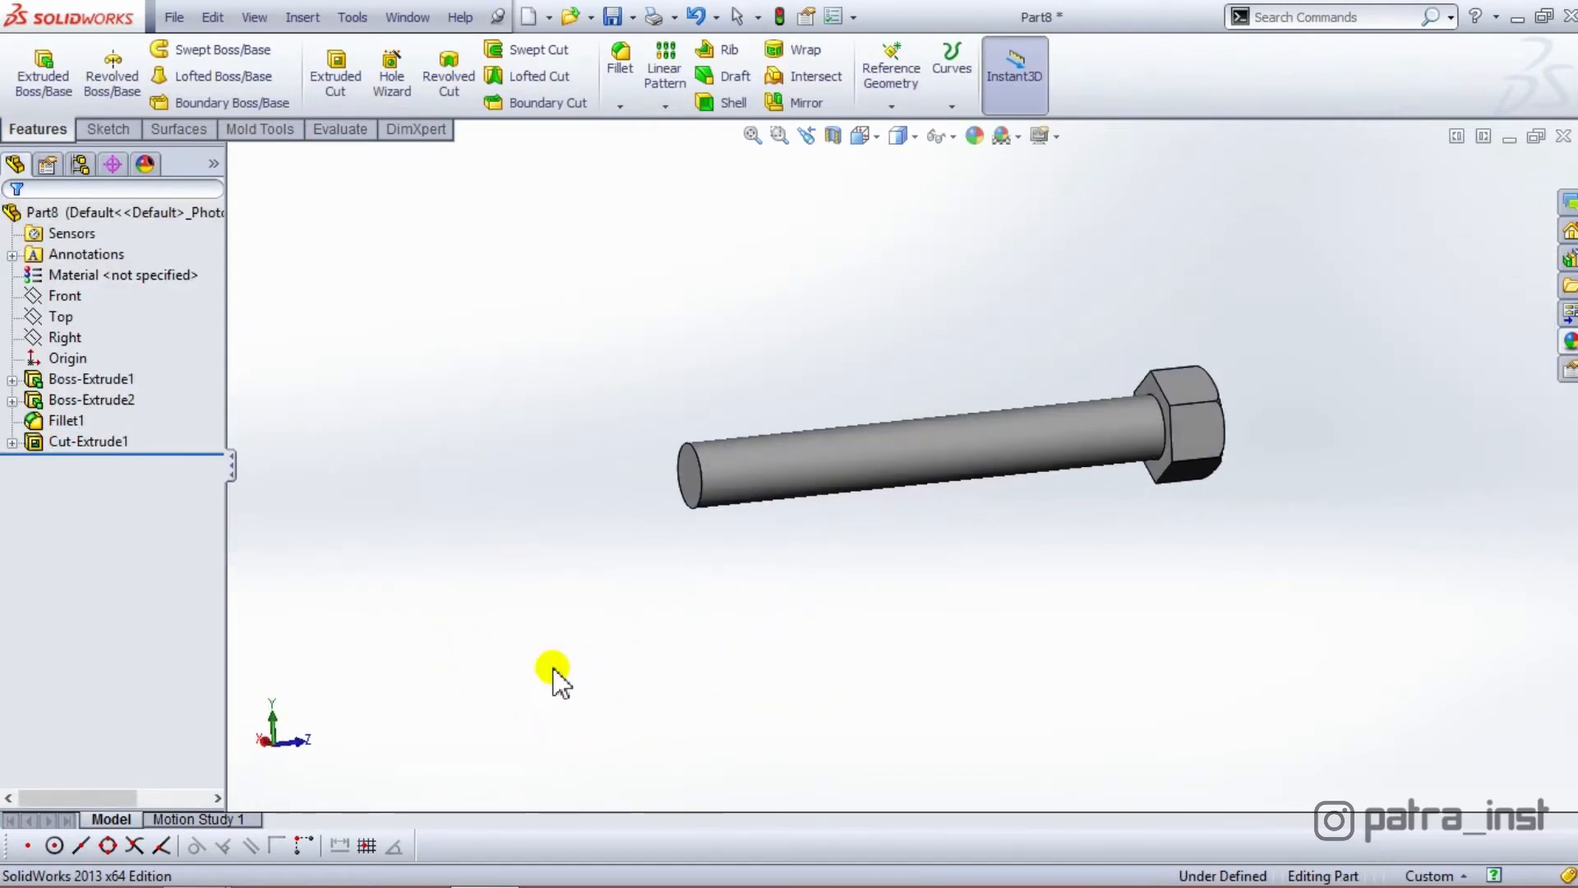
pyautogui.scroll(-5, 613, 411)
pyautogui.click(620, 106)
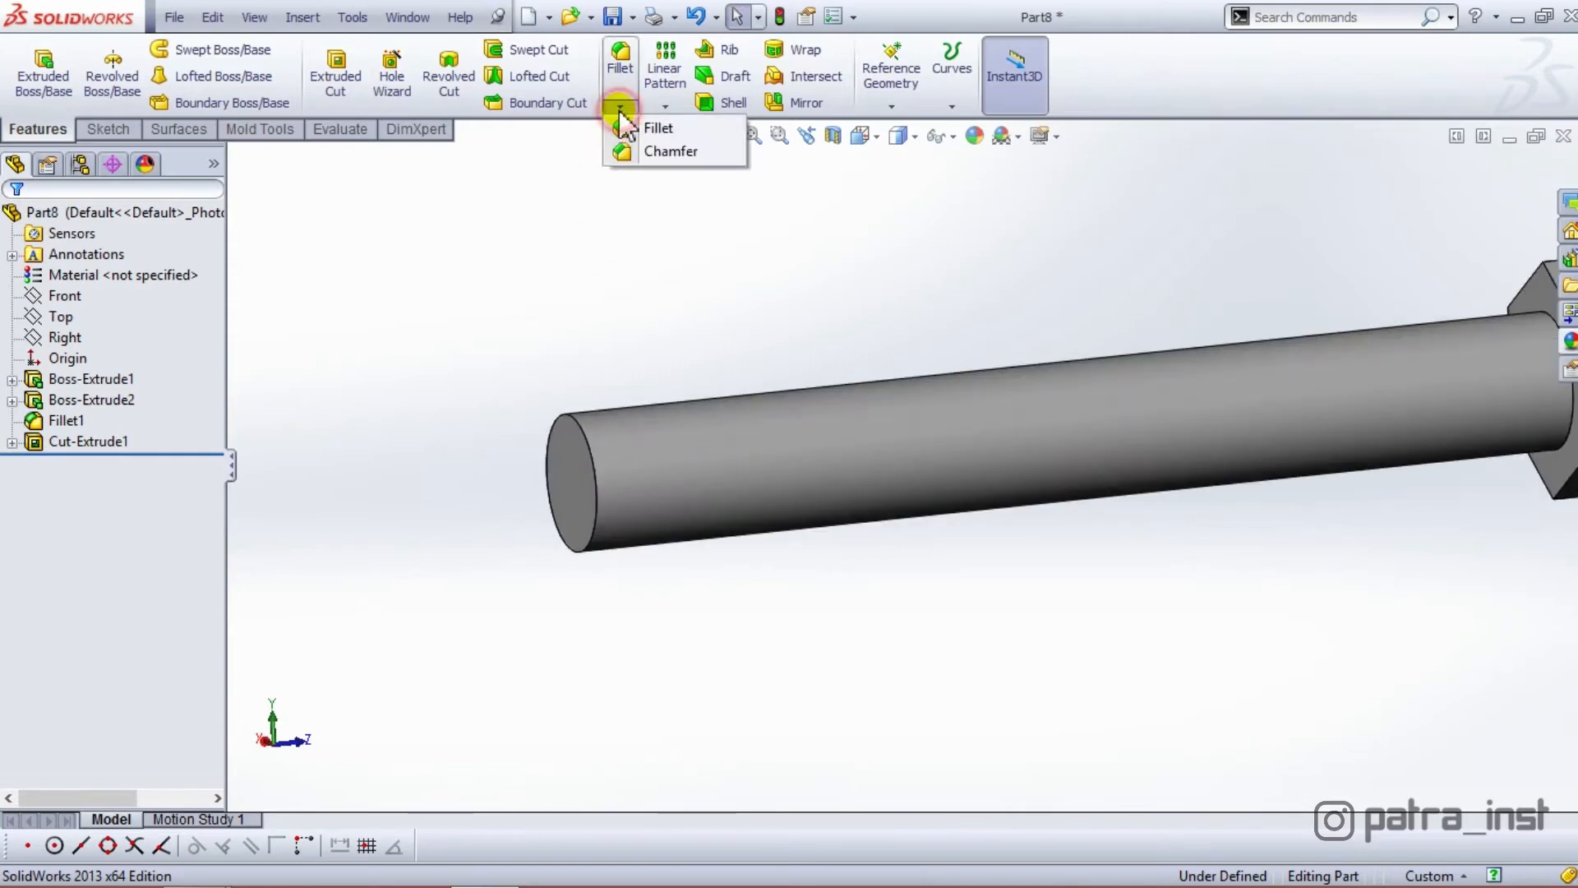
pyautogui.click(653, 153)
pyautogui.click(575, 419)
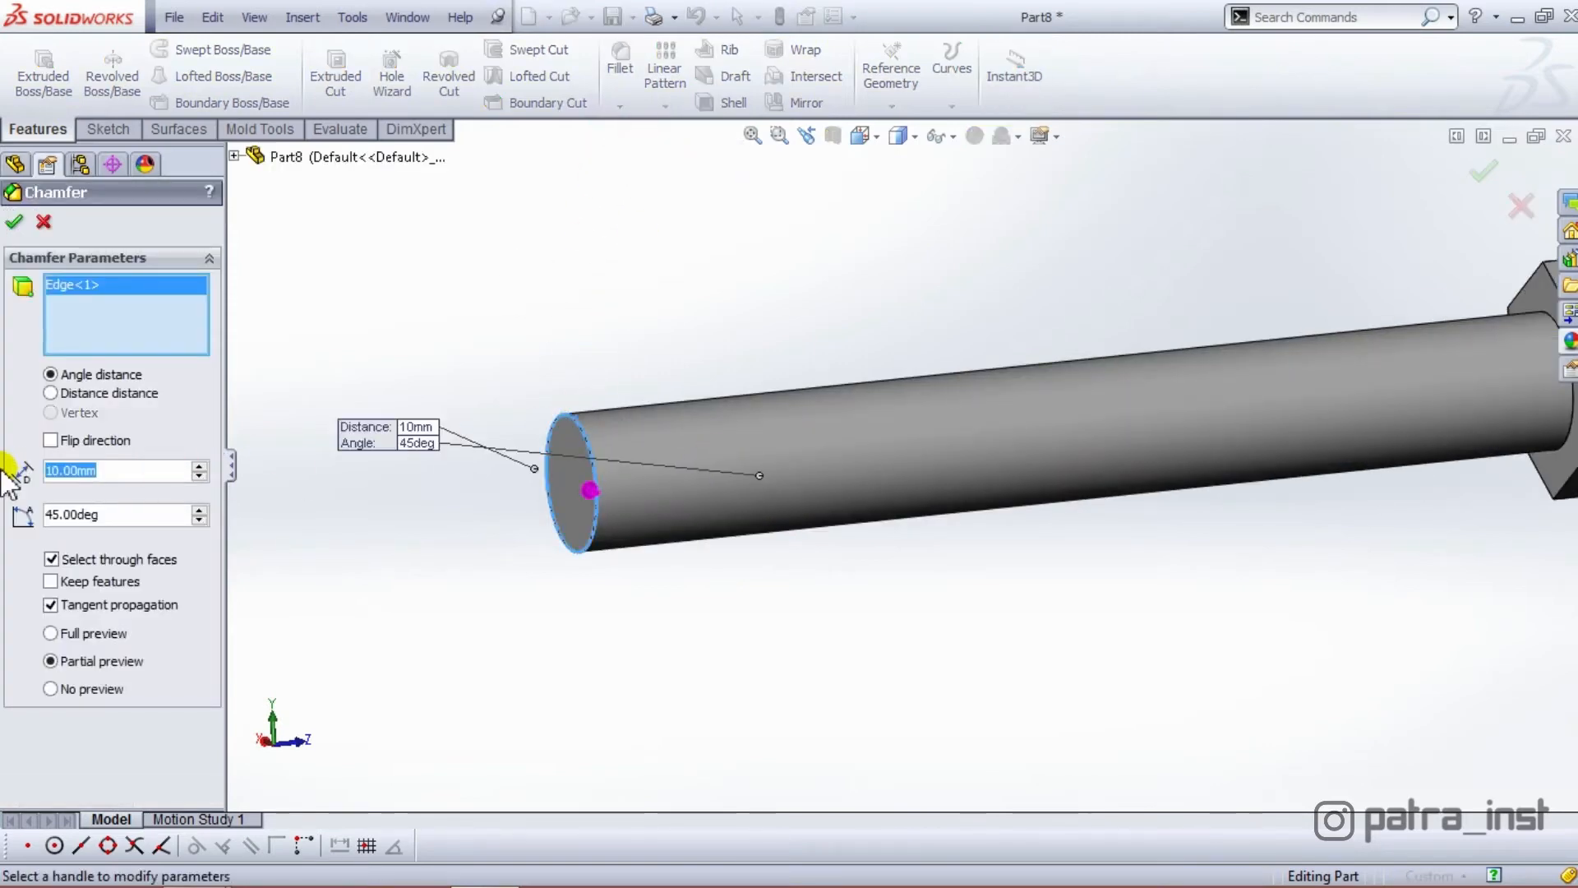
pyautogui.write('1.5')
pyautogui.press('Return')
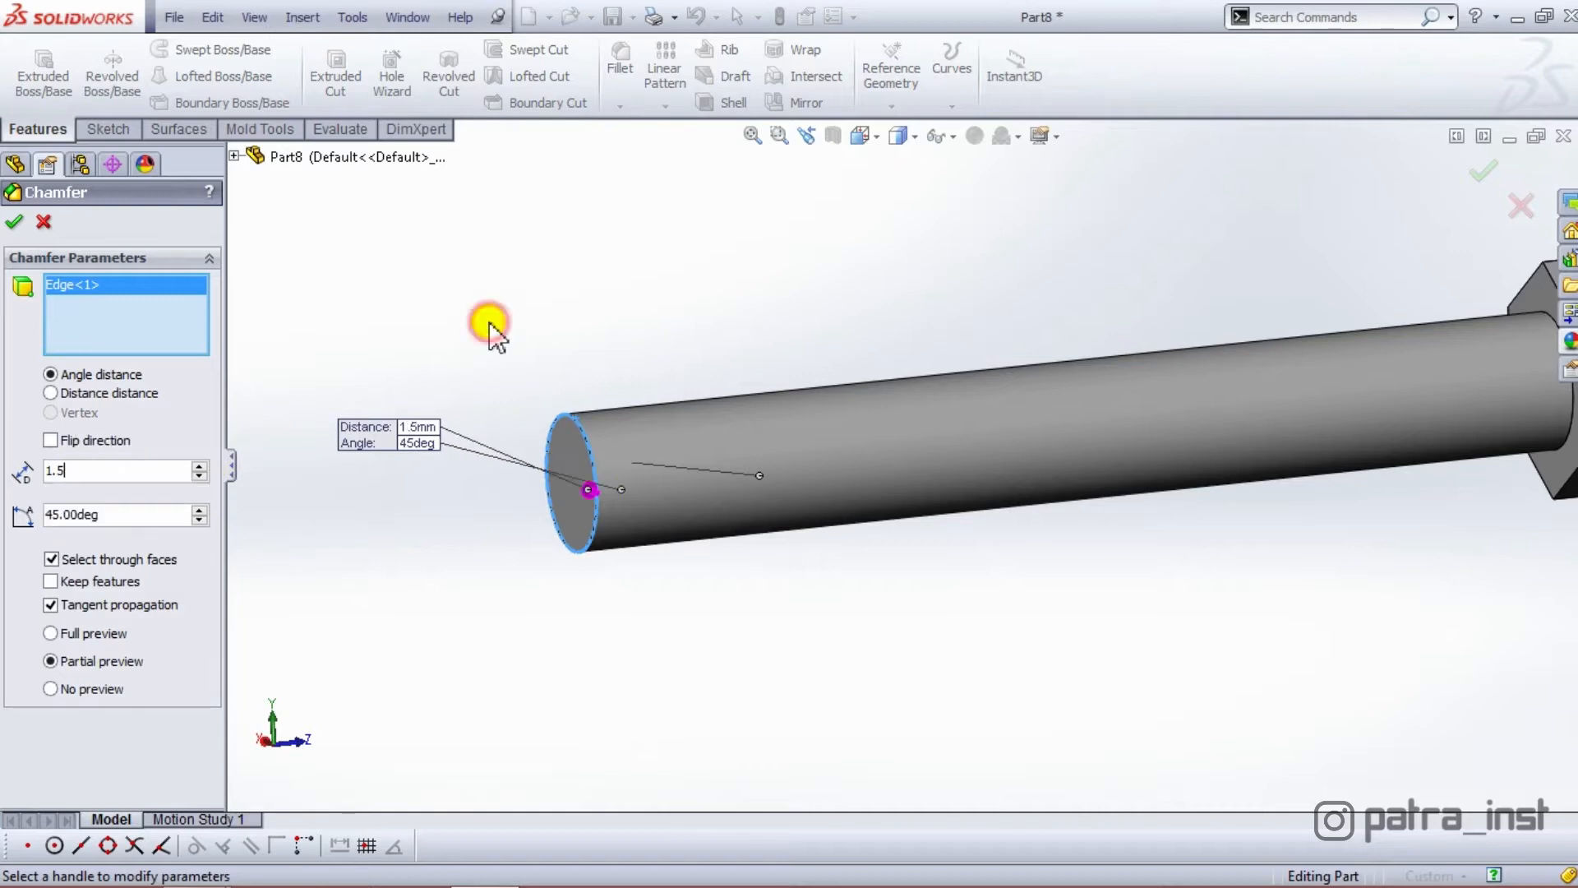
pyautogui.click(17, 222)
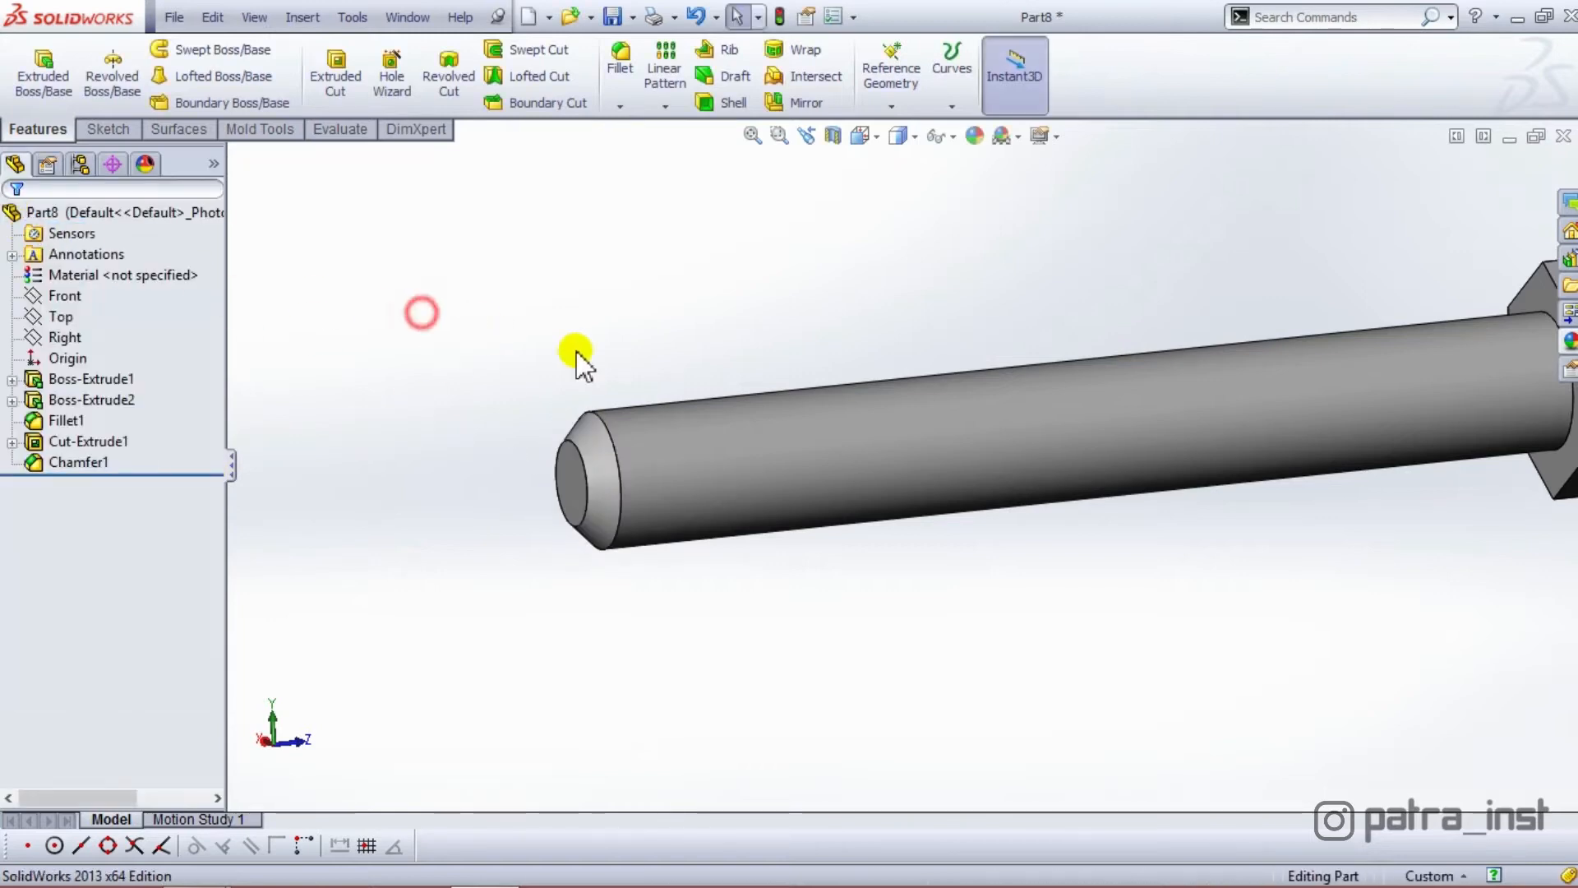
# Start a sketch on the shank's chamfered end face and convert the chamfer's larger circular edge into a sketch circle
pyautogui.click(591, 481)
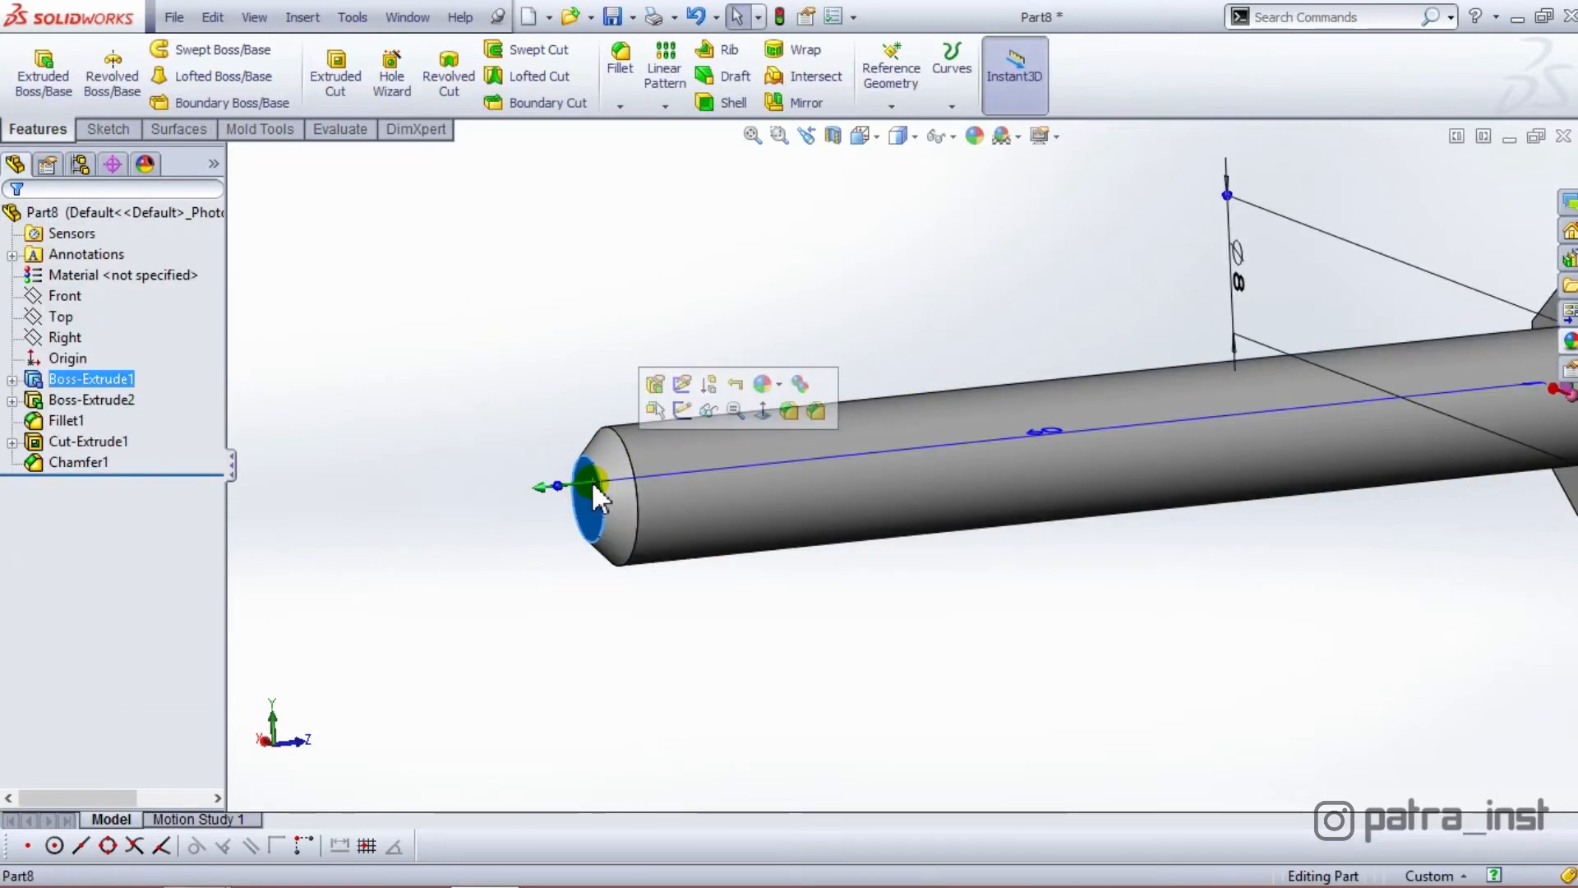
pyautogui.click(675, 411)
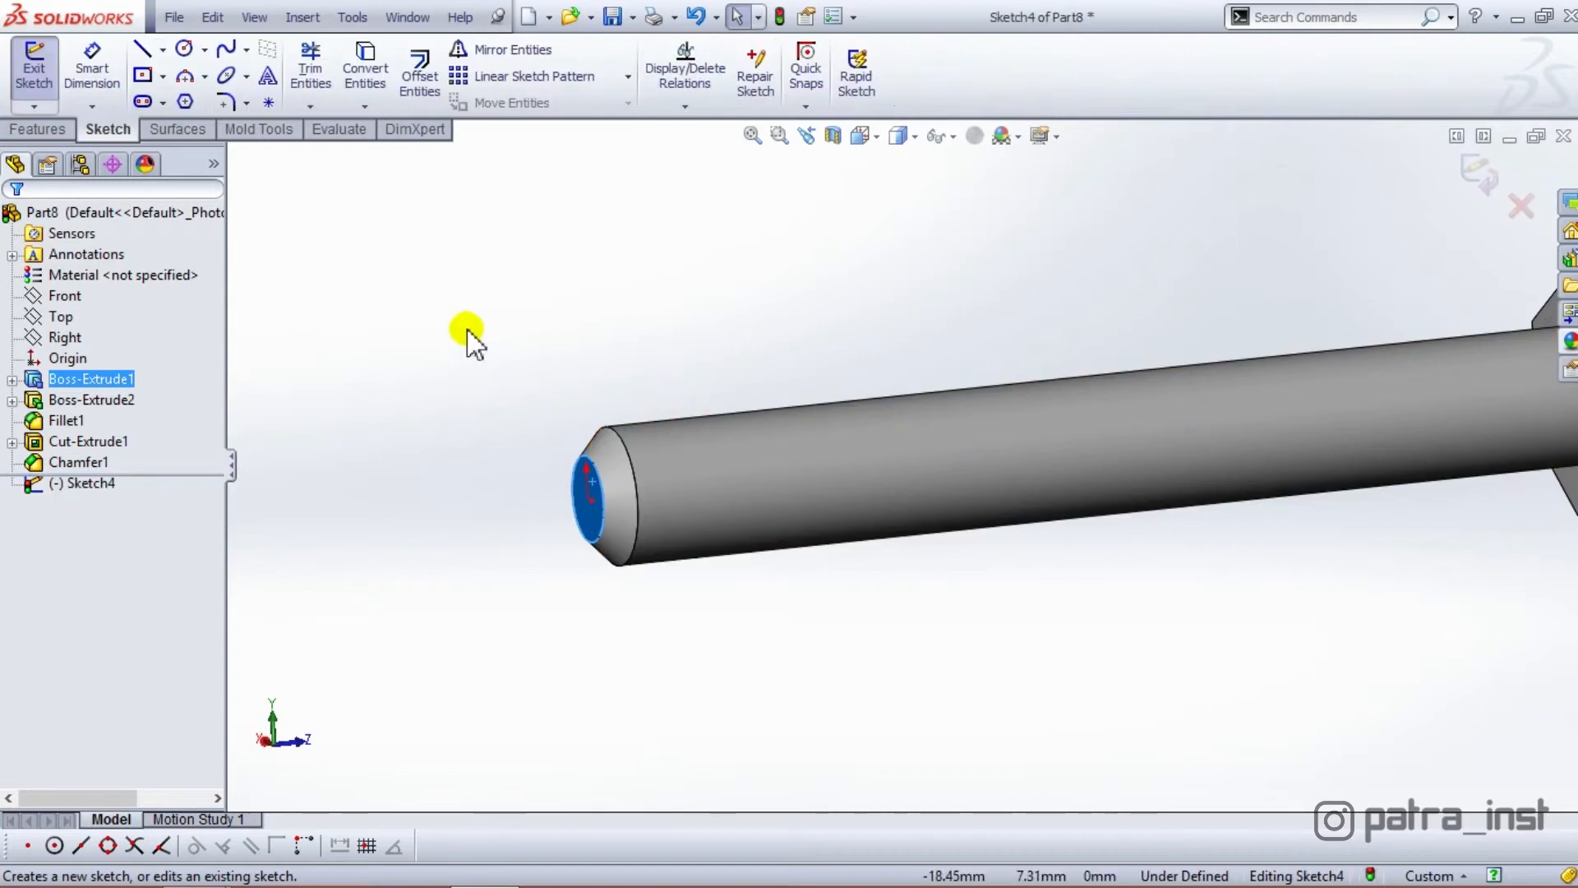
pyautogui.click(437, 245)
pyautogui.click(613, 431)
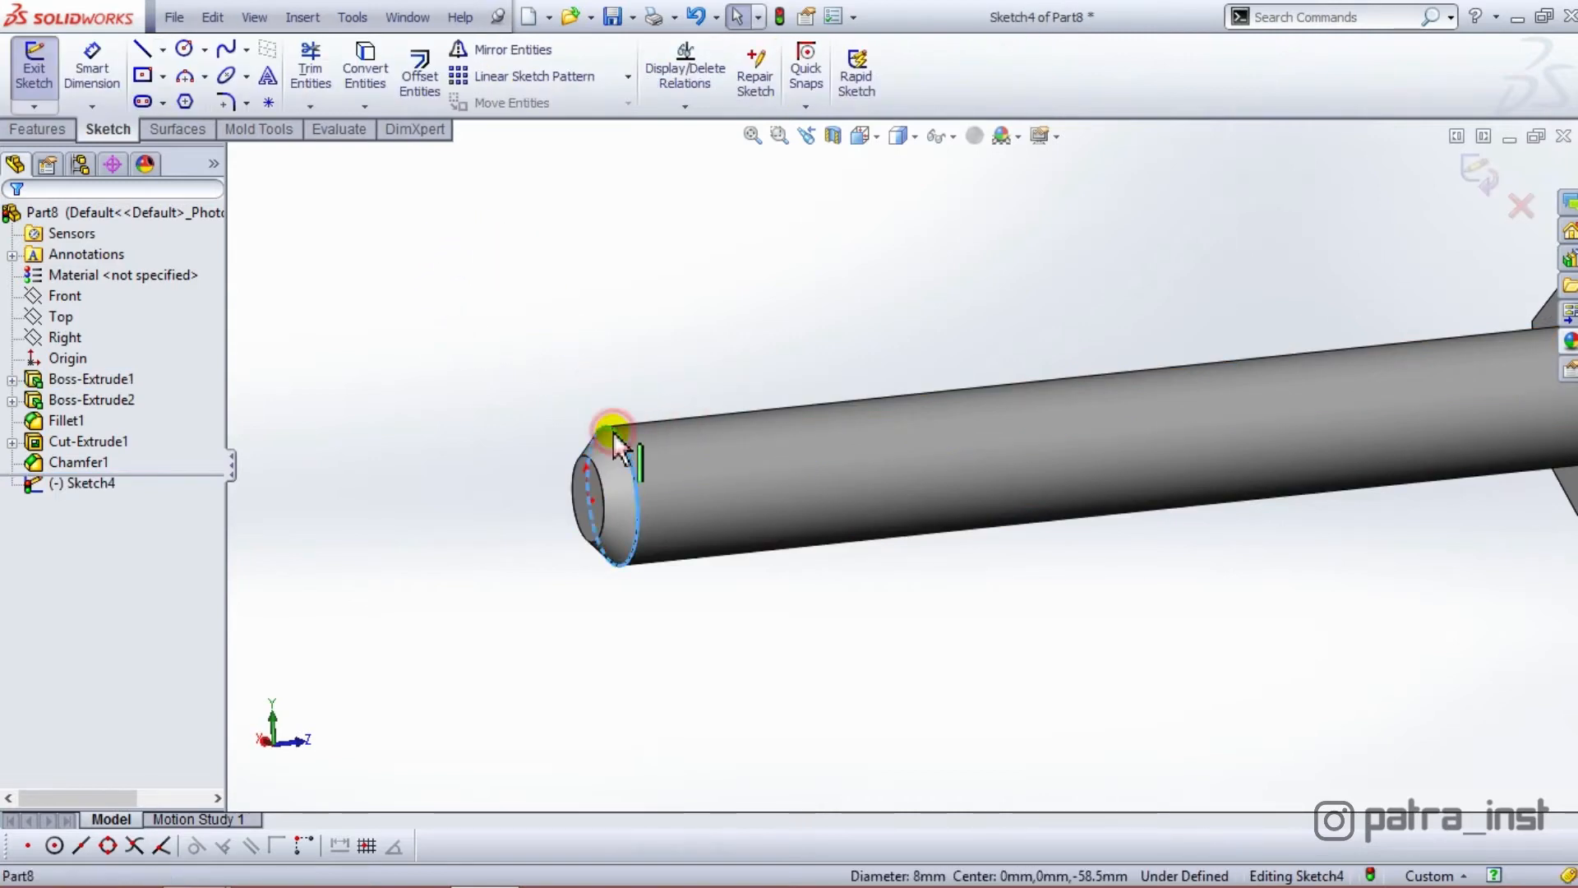
pyautogui.click(366, 70)
pyautogui.click(411, 244)
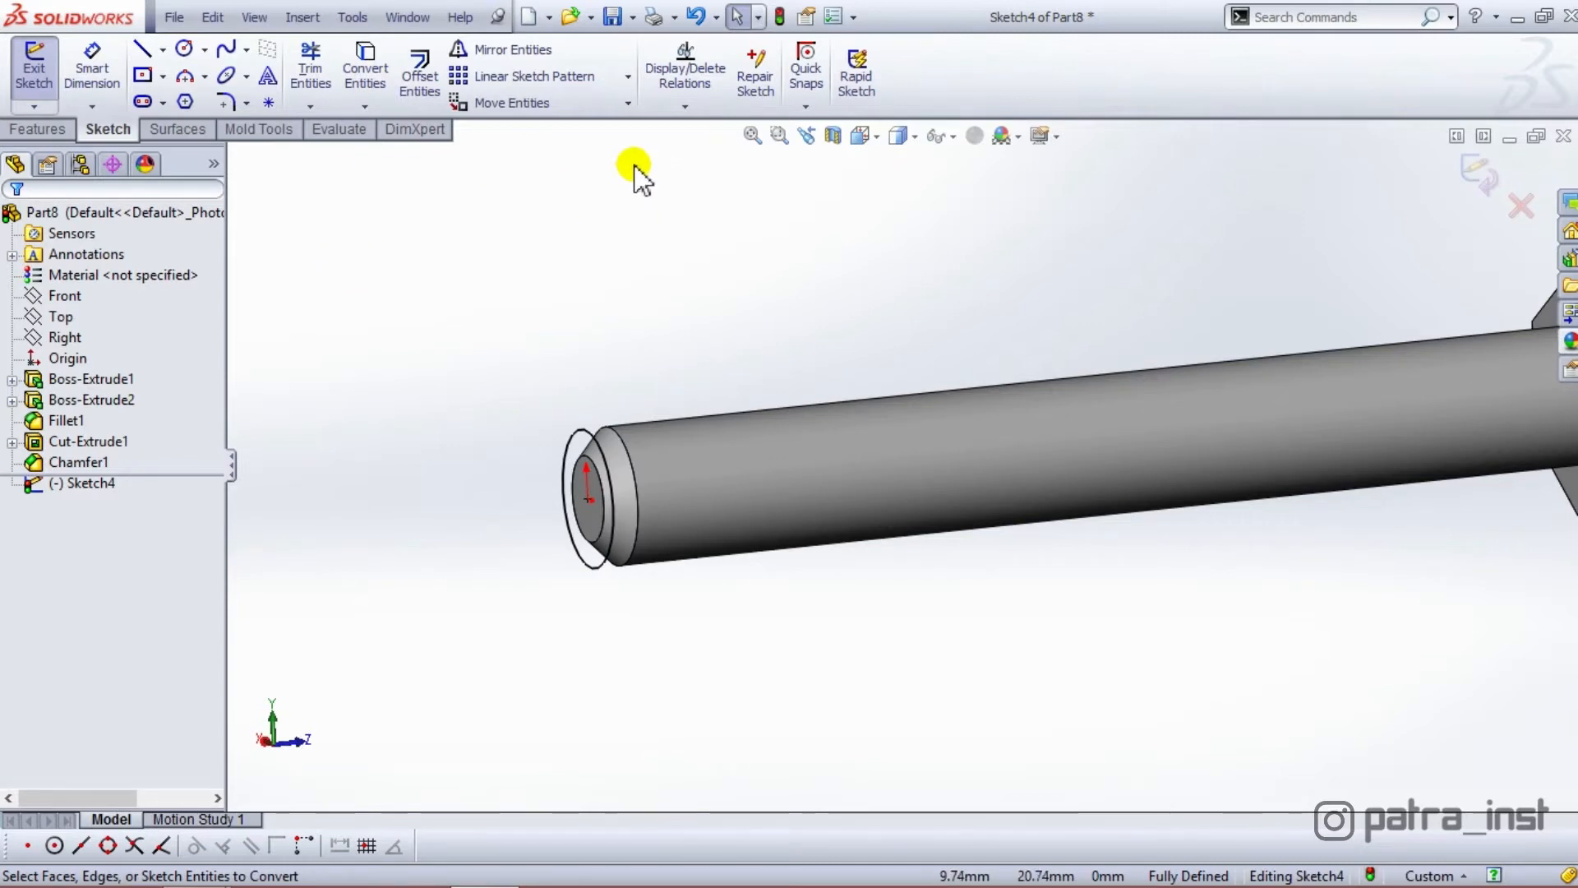
# Create a constant-pitch helix from the circle with 1.25 mm pitch, 35 revolutions, 60° start angle, reversed direction and counterclockwise rotation
pyautogui.click(52, 128)
pyautogui.click(951, 90)
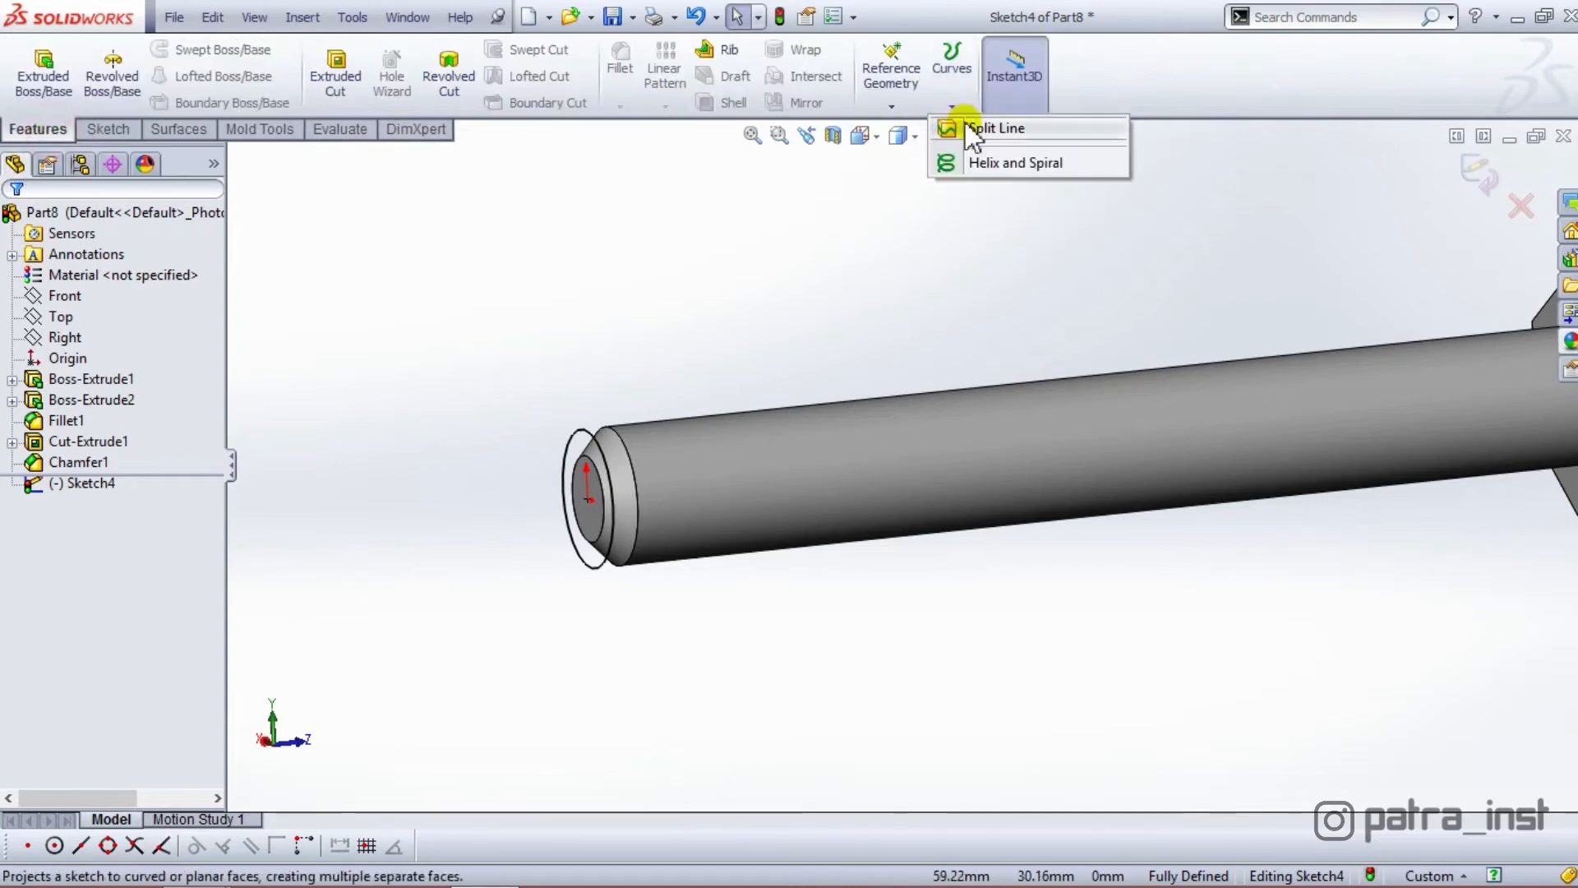
pyautogui.click(982, 162)
pyautogui.scroll(1, 674, 473)
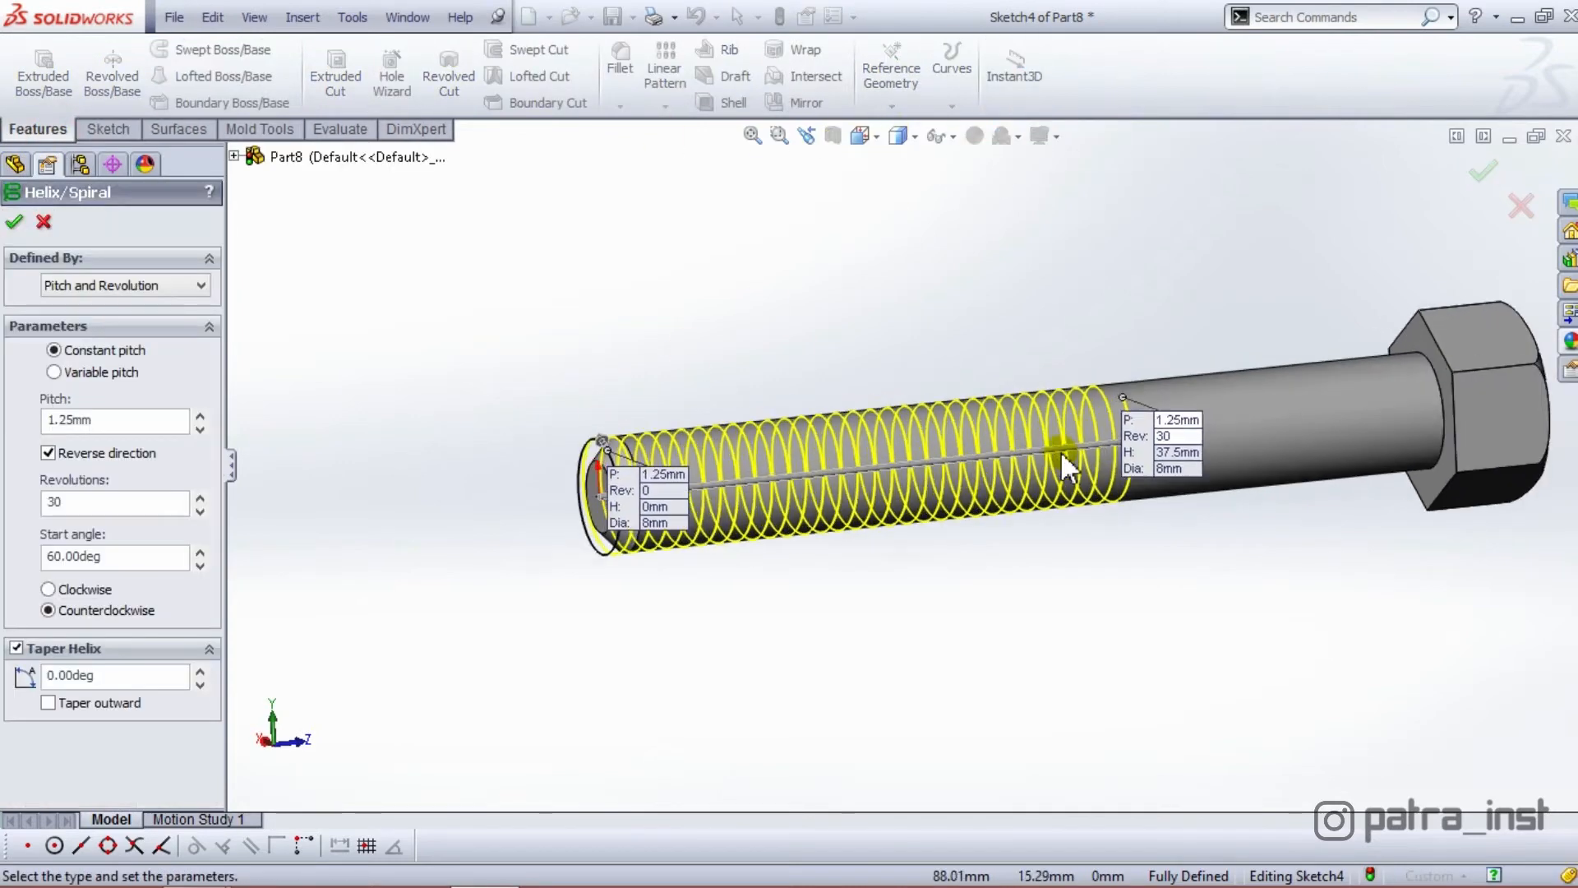
pyautogui.click(869, 140)
pyautogui.click(1014, 446)
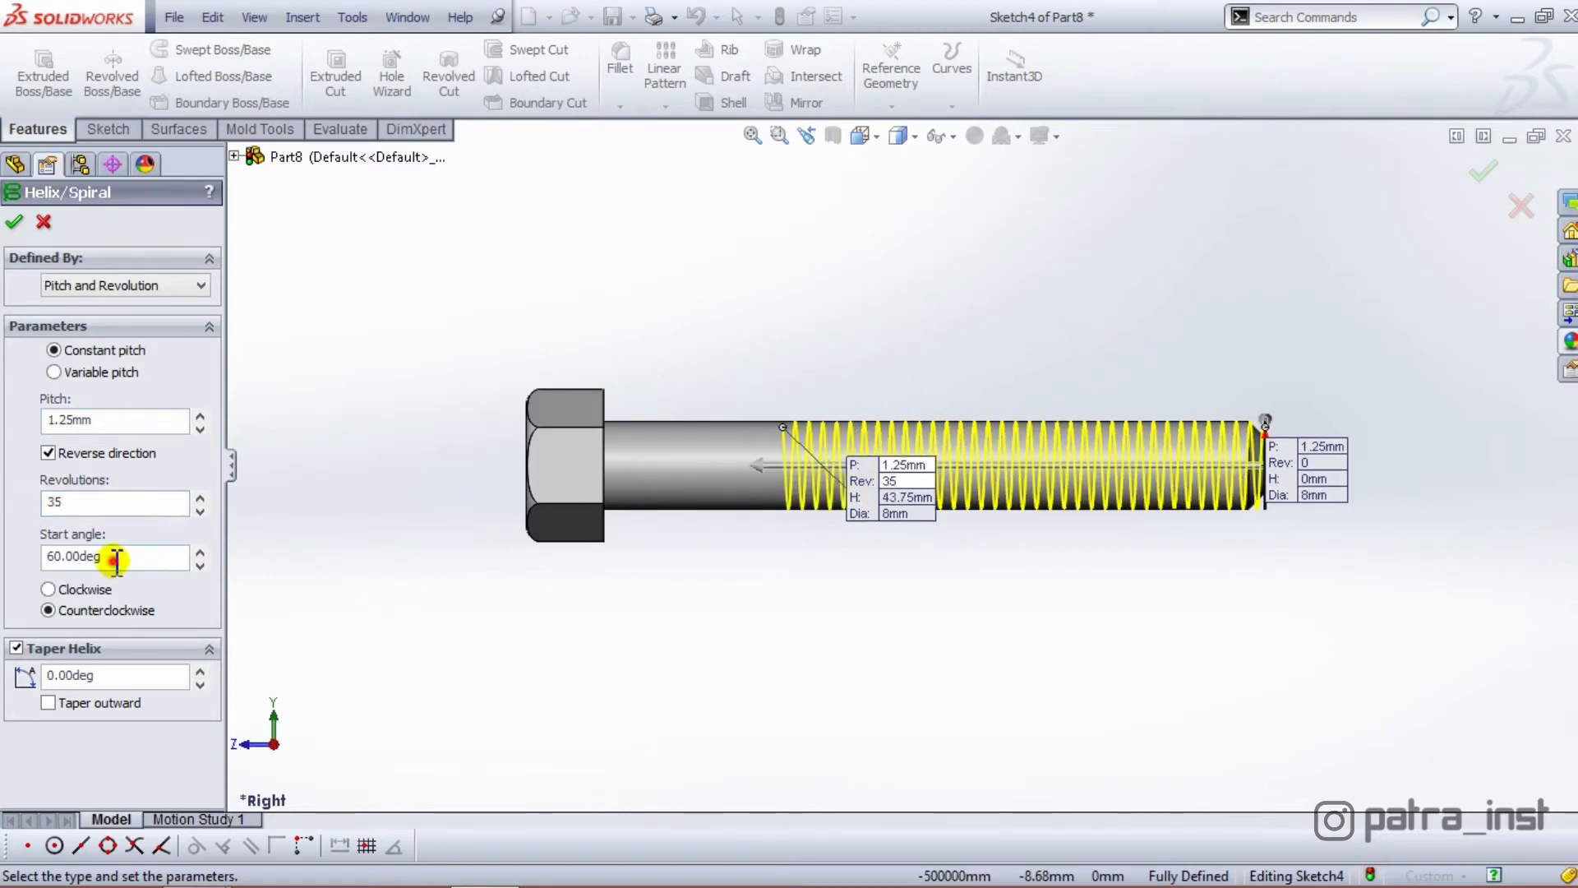
pyautogui.moveTo(116, 560); pyautogui.dragTo(27, 498)
pyautogui.click(168, 554)
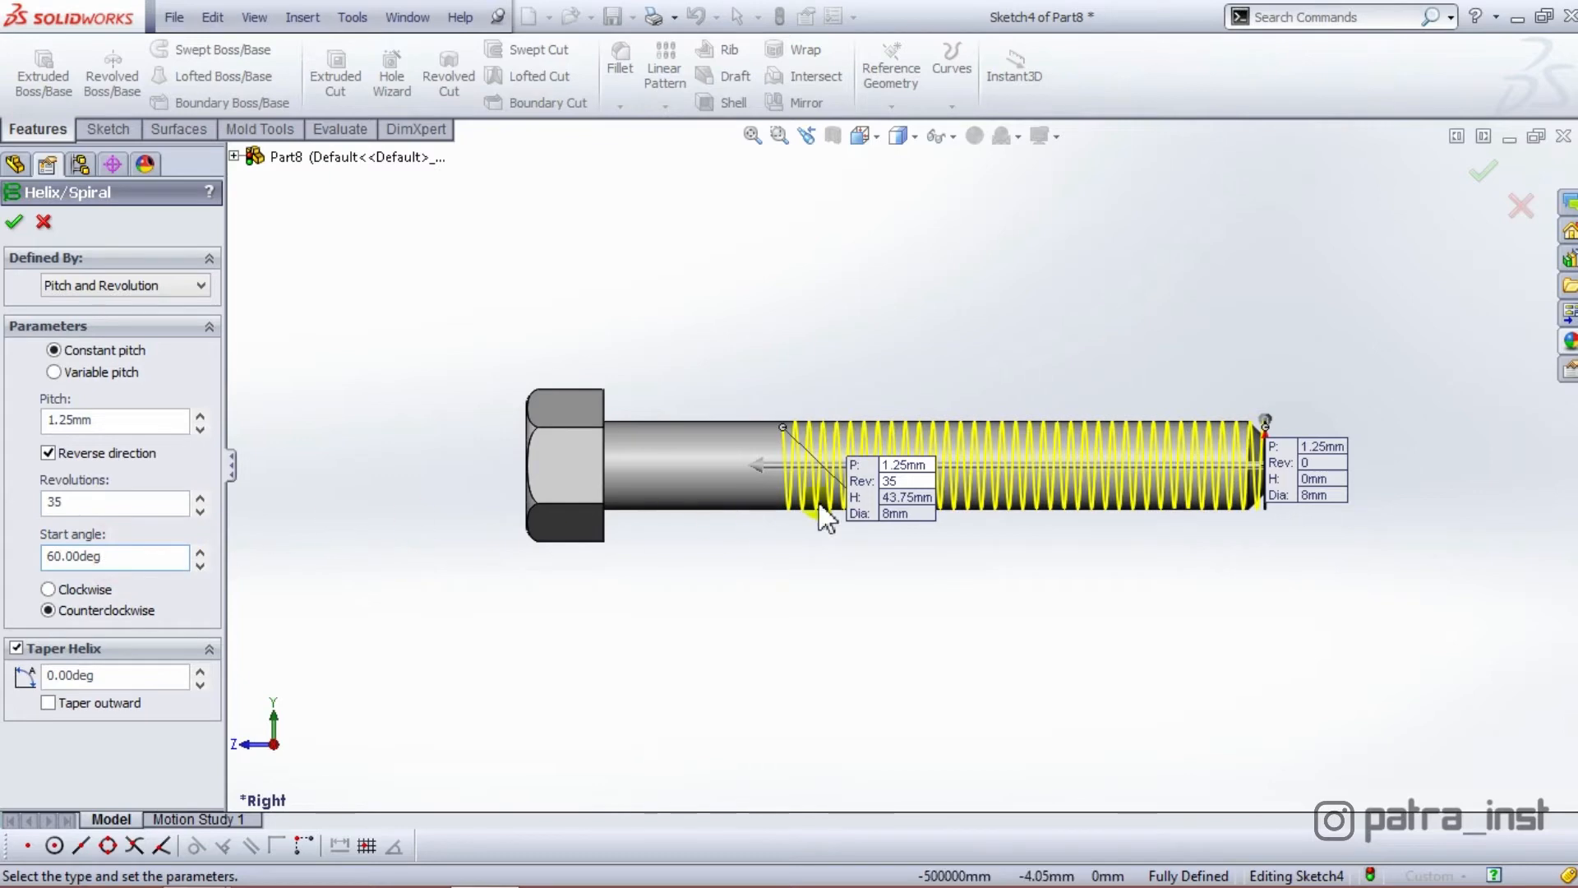
pyautogui.click(13, 222)
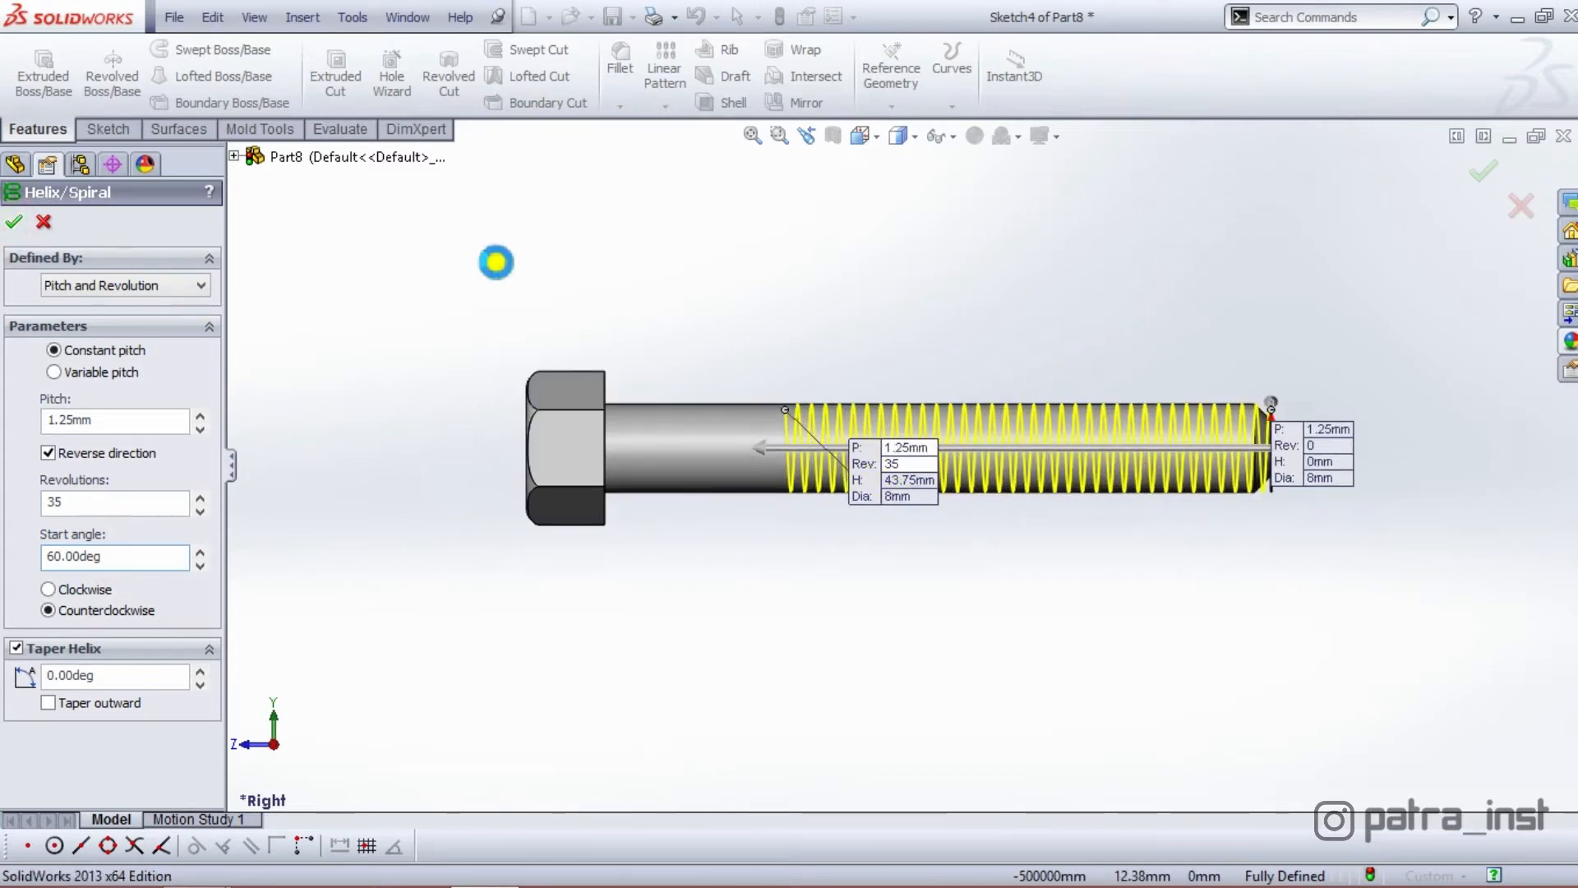
# Start a reference plane through the helix's end point at the shank's chamfered tip
pyautogui.scroll(-3, 1208, 460)
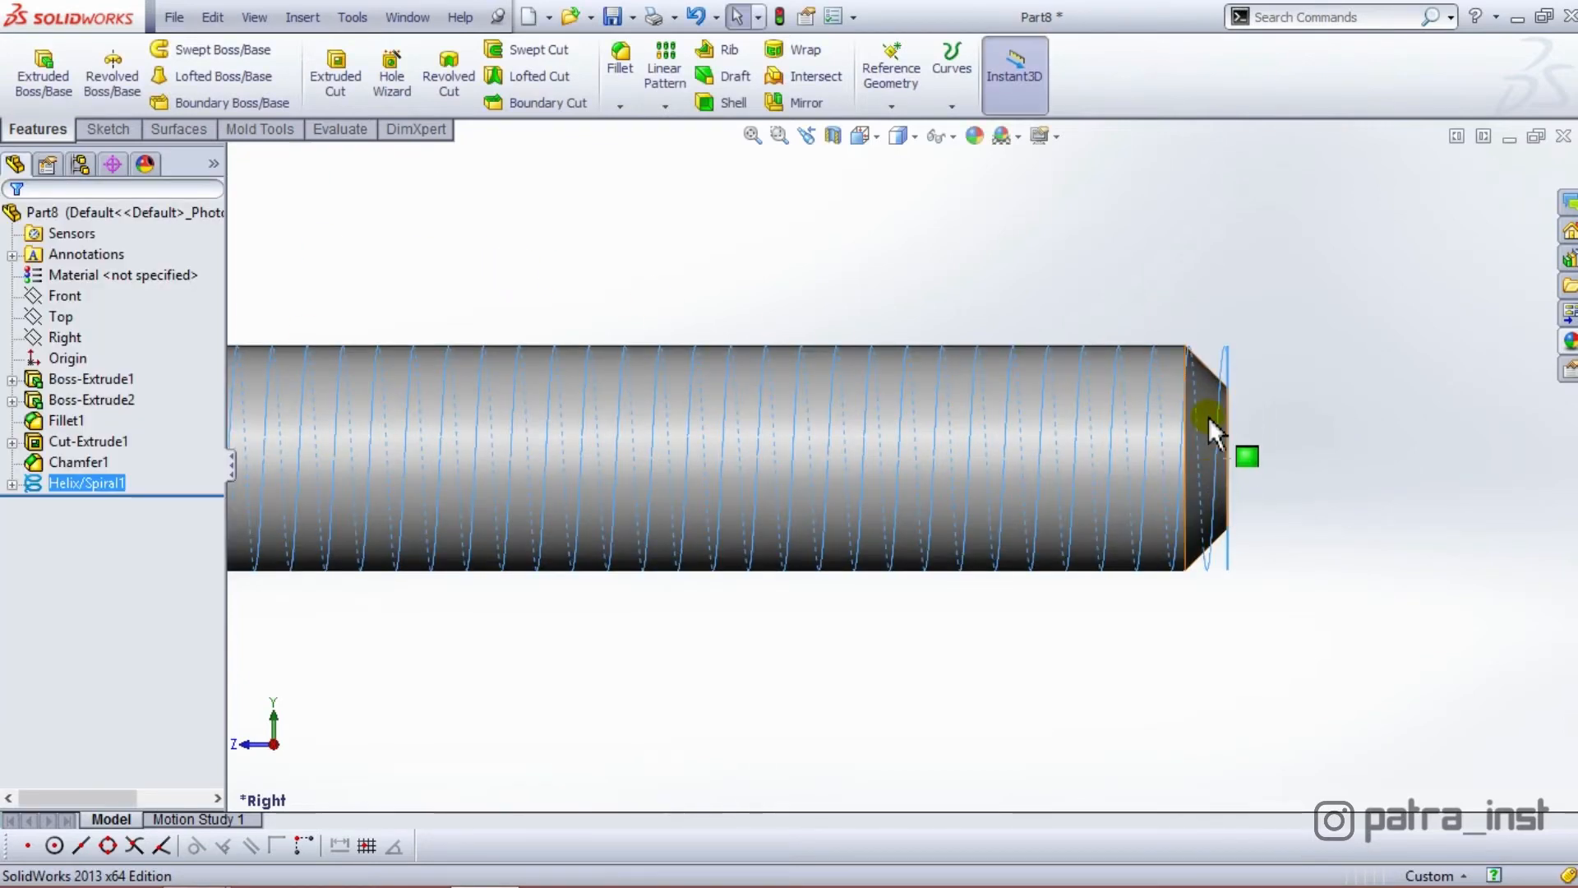
pyautogui.scroll(-2, 1211, 422)
pyautogui.scroll(3, 1214, 425)
pyautogui.scroll(-3, 1233, 436)
pyautogui.moveTo(1233, 436); pyautogui.dragTo(1182, 457, button='middle')
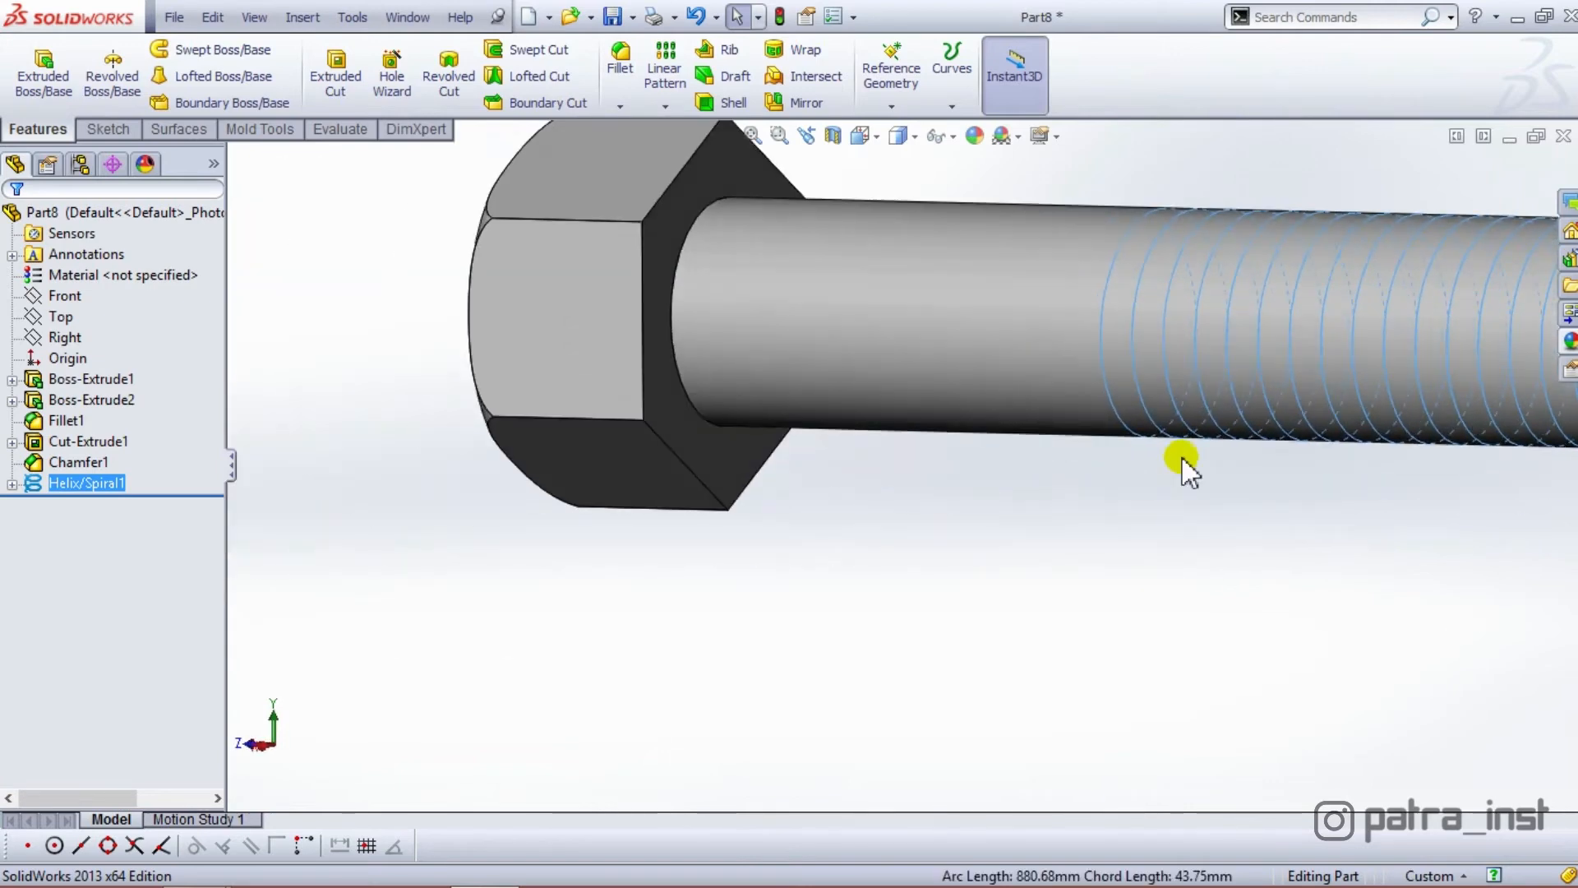
pyautogui.scroll(8, 1182, 457)
pyautogui.scroll(-9, 1309, 432)
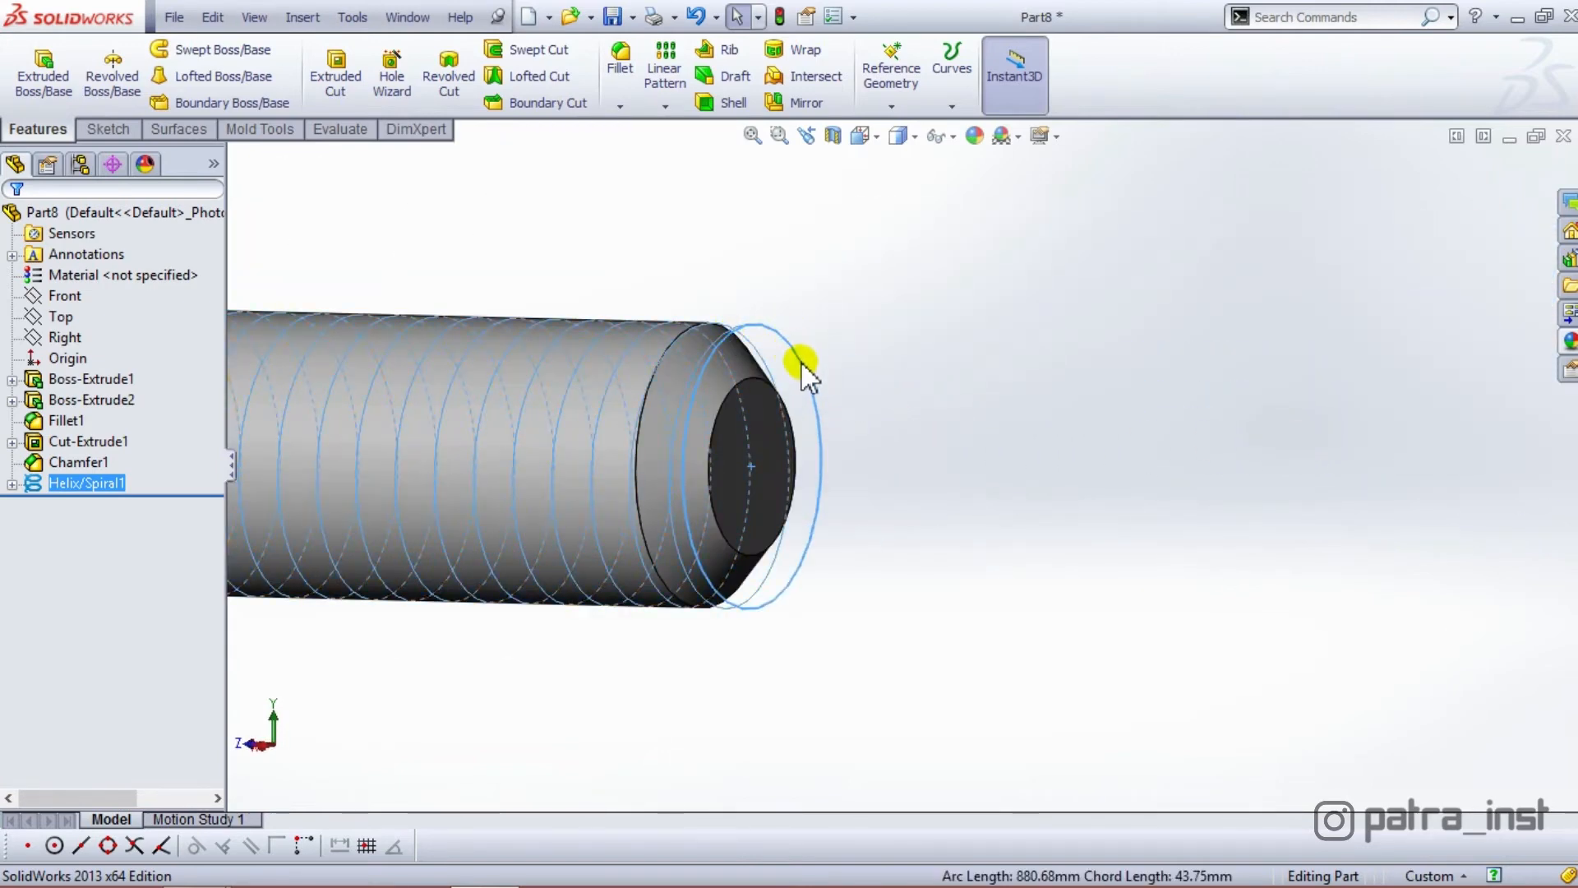
pyautogui.click(786, 339)
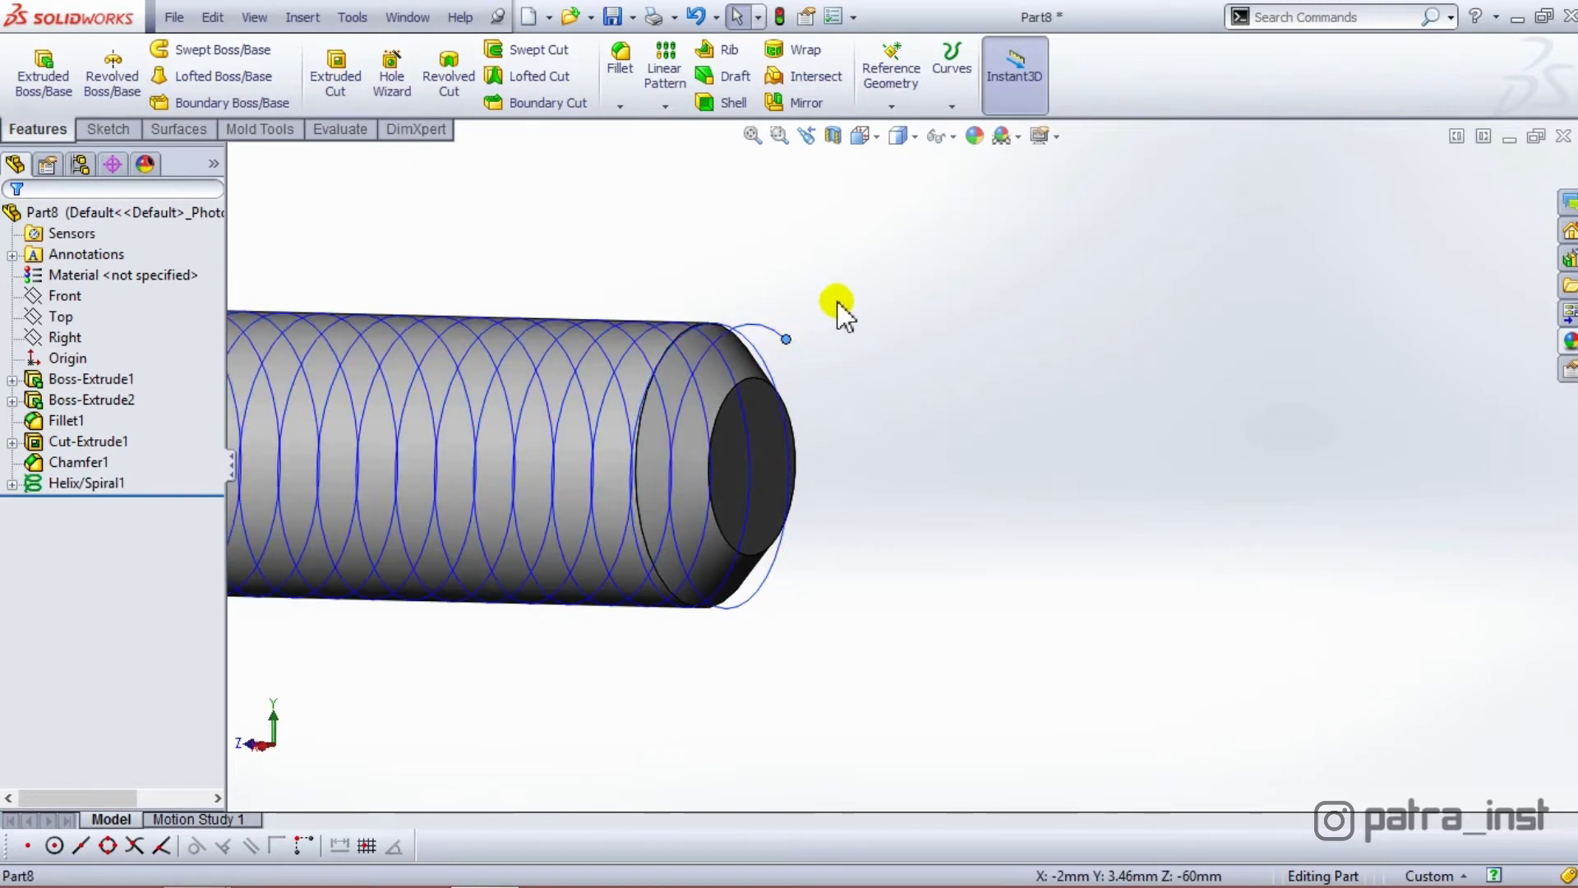
pyautogui.click(899, 106)
pyautogui.click(910, 126)
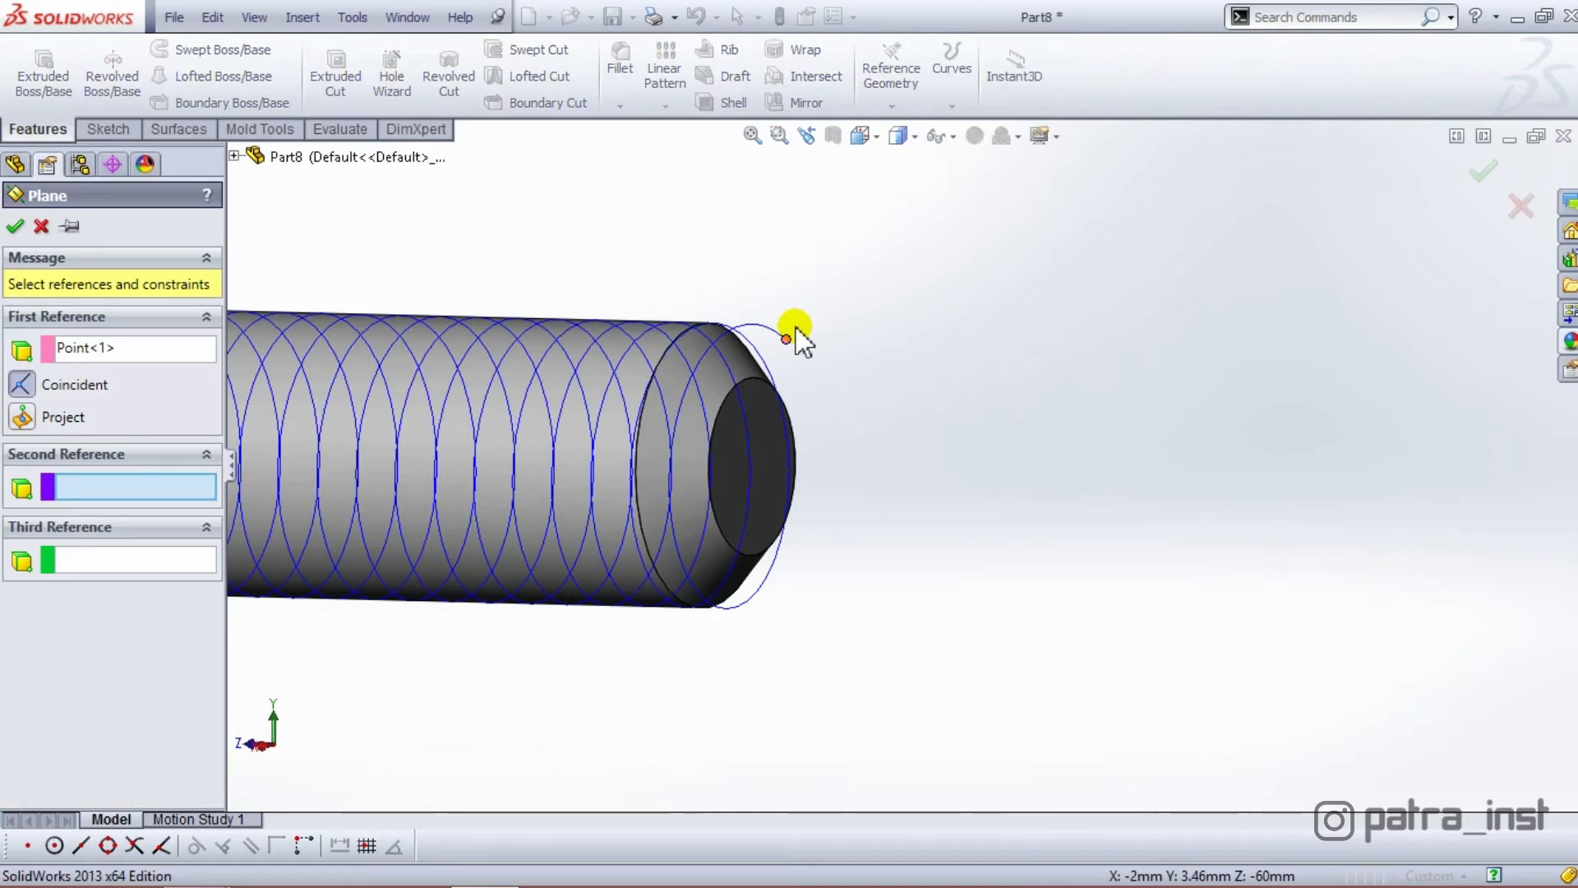
# Set the helix curve as the plane's second reference with a Perpendicular constraint and create the plane
pyautogui.scroll(10, 787, 367)
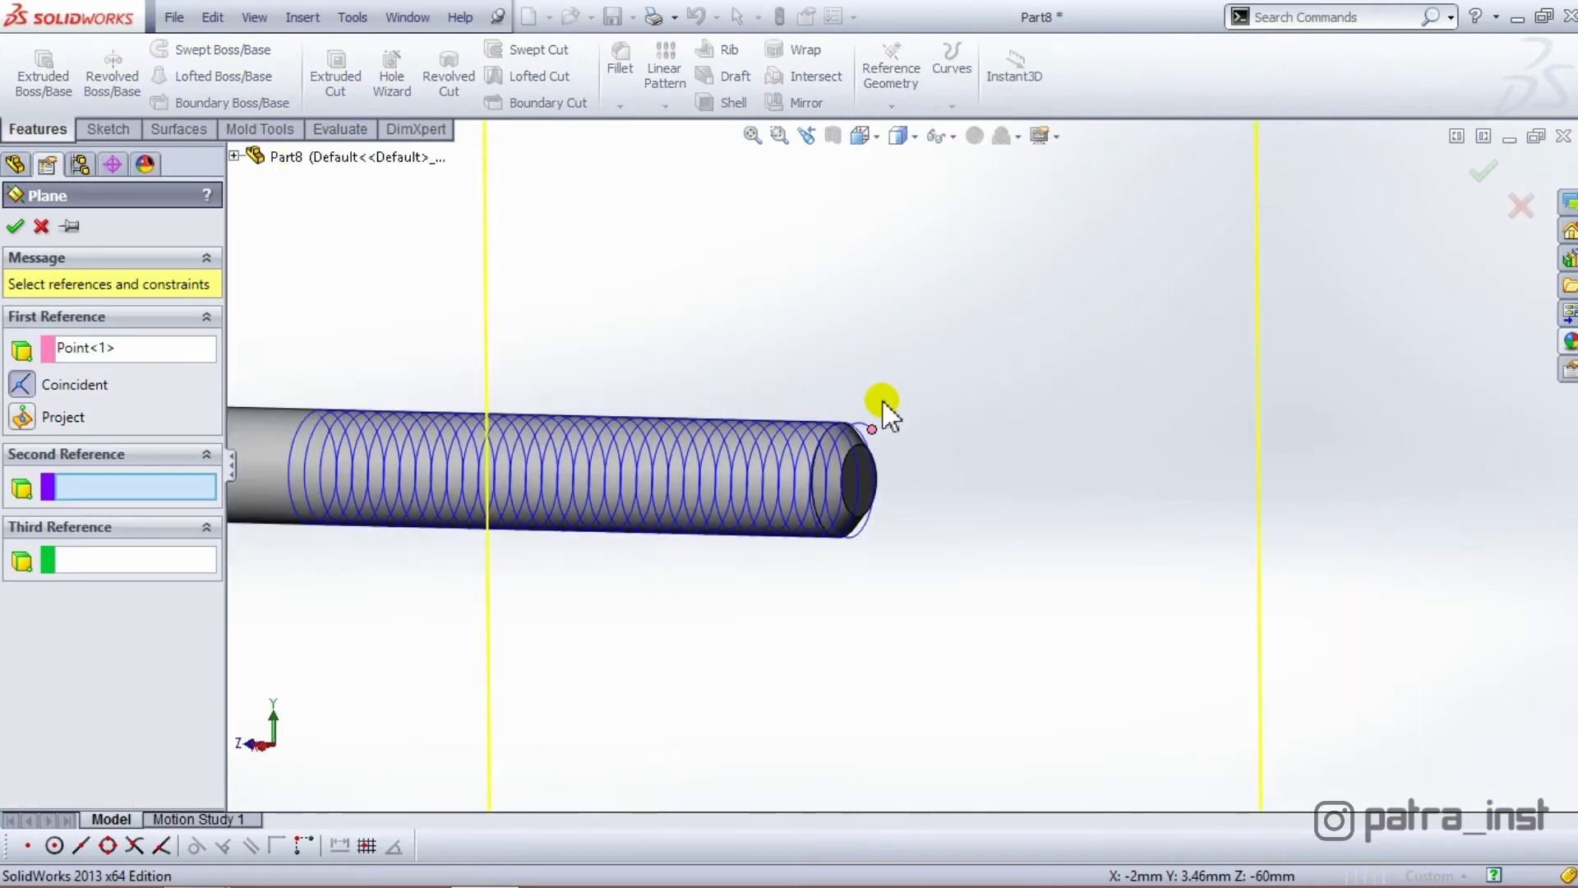
pyautogui.moveTo(915, 430); pyautogui.dragTo(752, 433, button='middle')
pyautogui.scroll(-6, 669, 476)
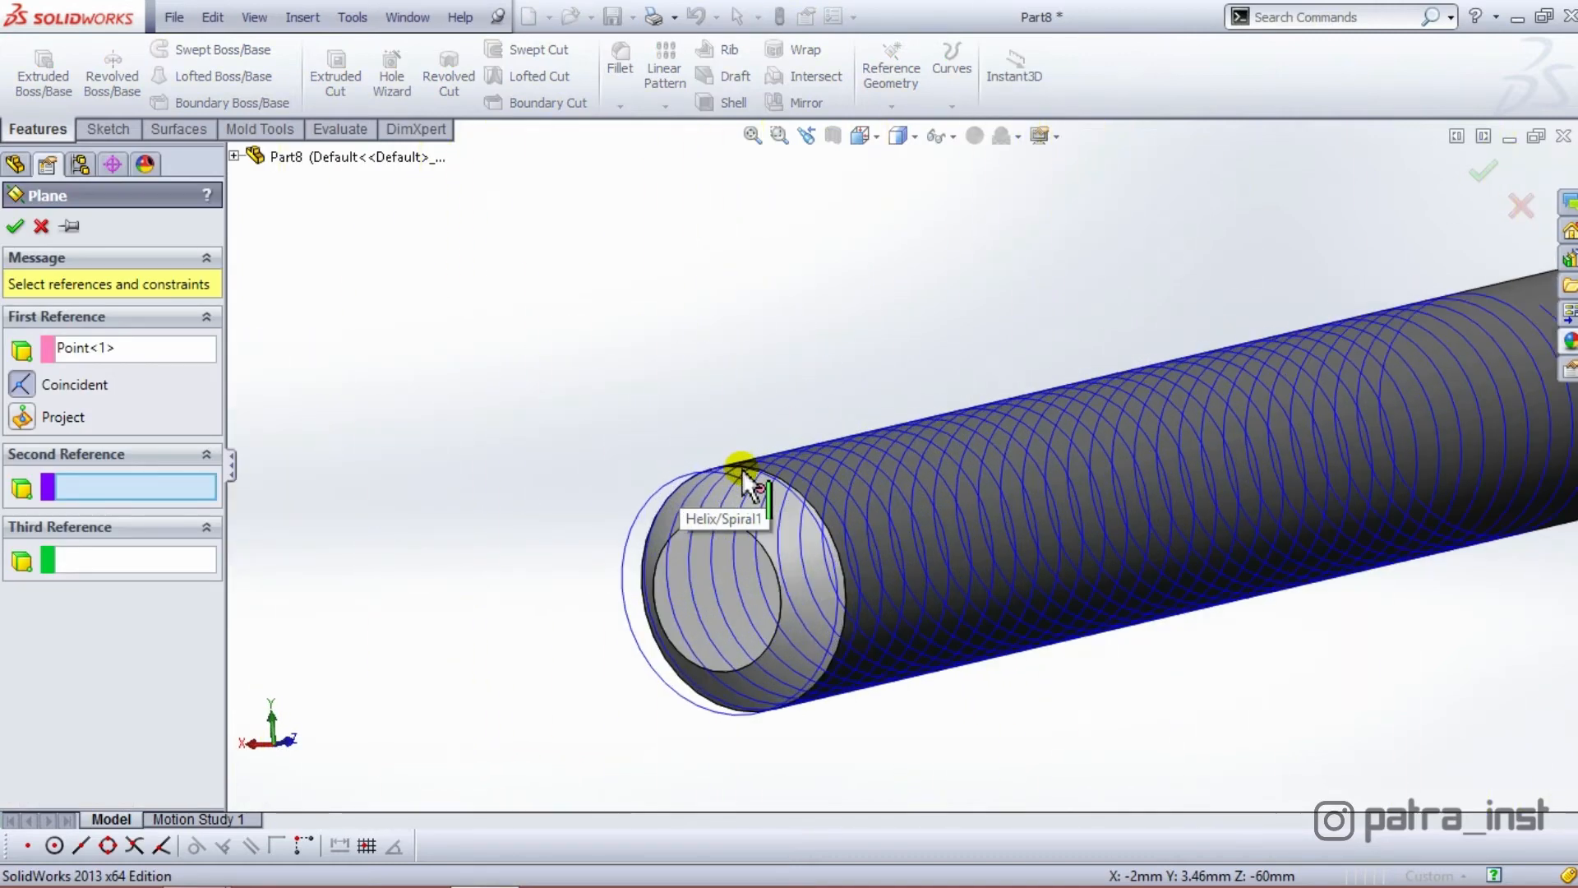
pyautogui.scroll(5, 1022, 518)
pyautogui.scroll(-5, 669, 473)
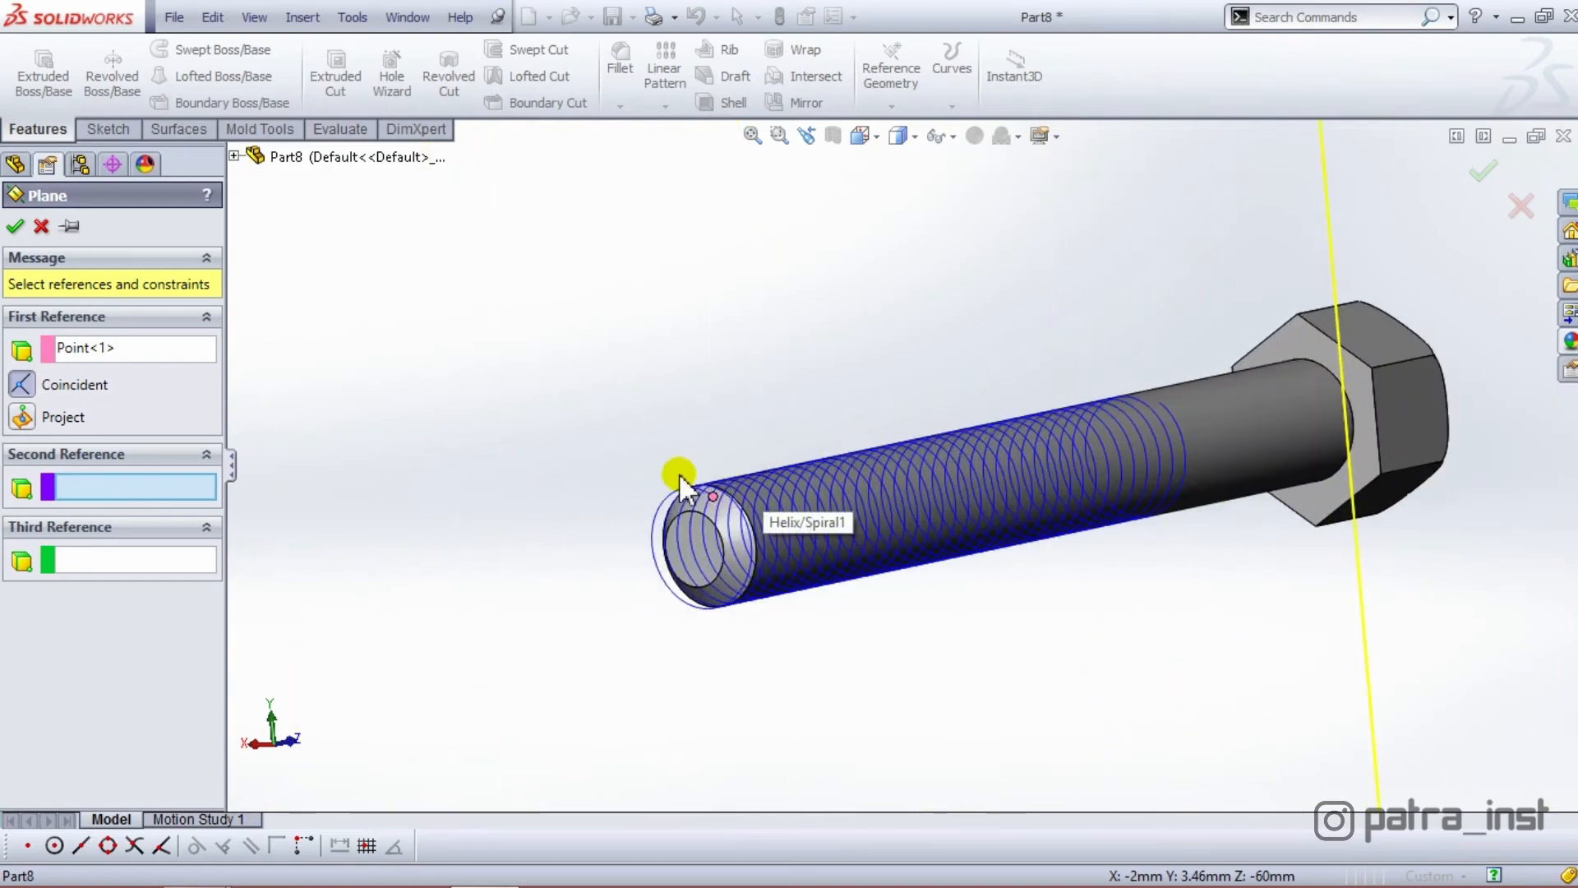
pyautogui.click(671, 503)
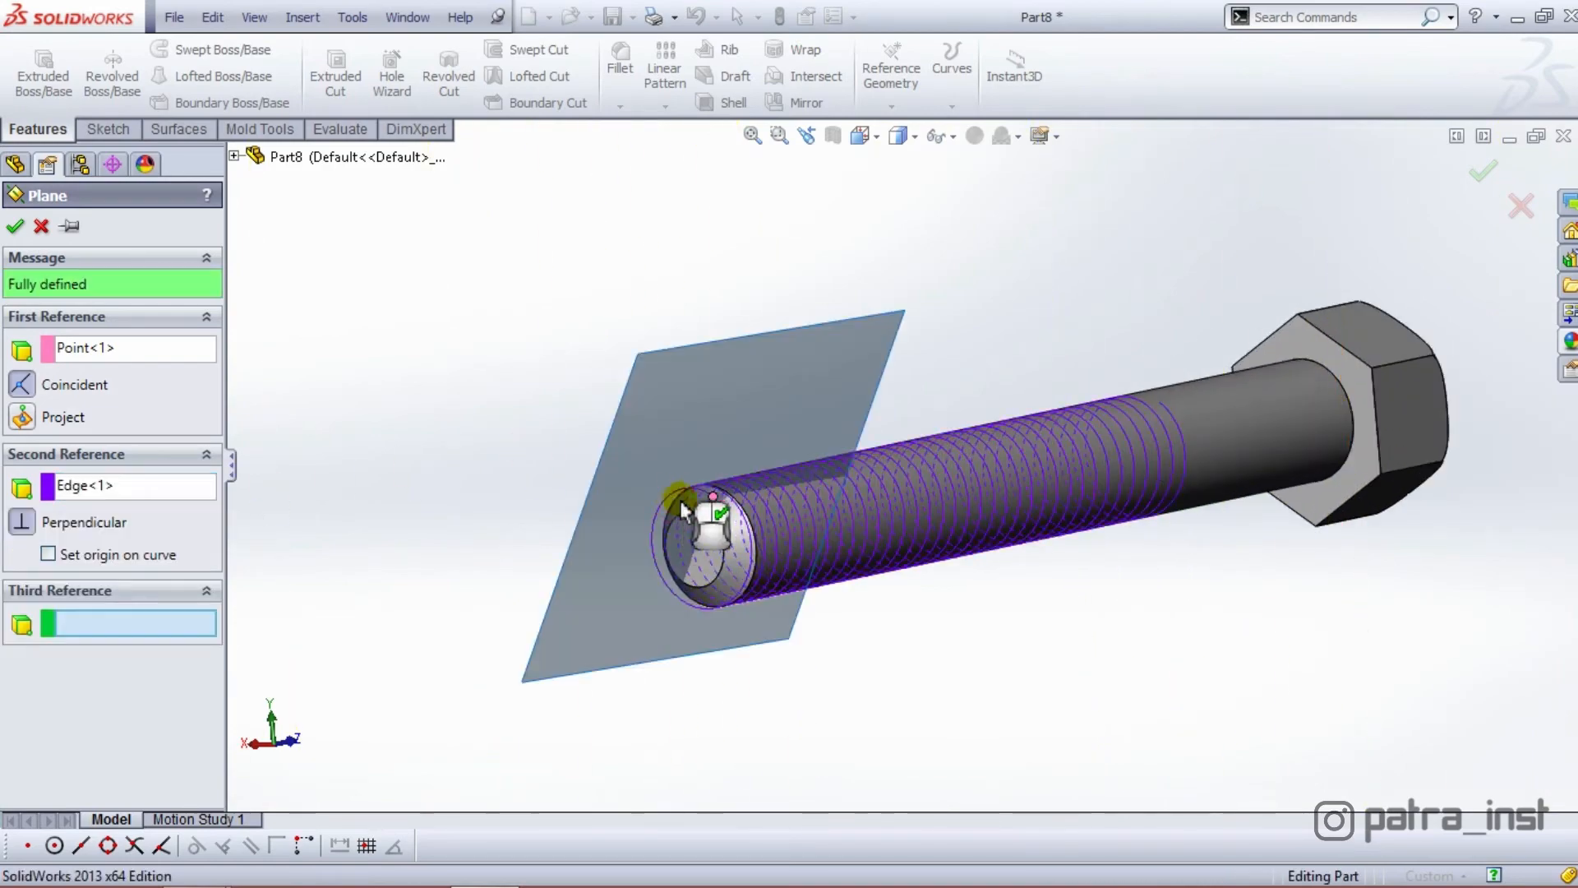
pyautogui.scroll(-4, 723, 498)
pyautogui.moveTo(739, 494); pyautogui.dragTo(797, 535, button='middle')
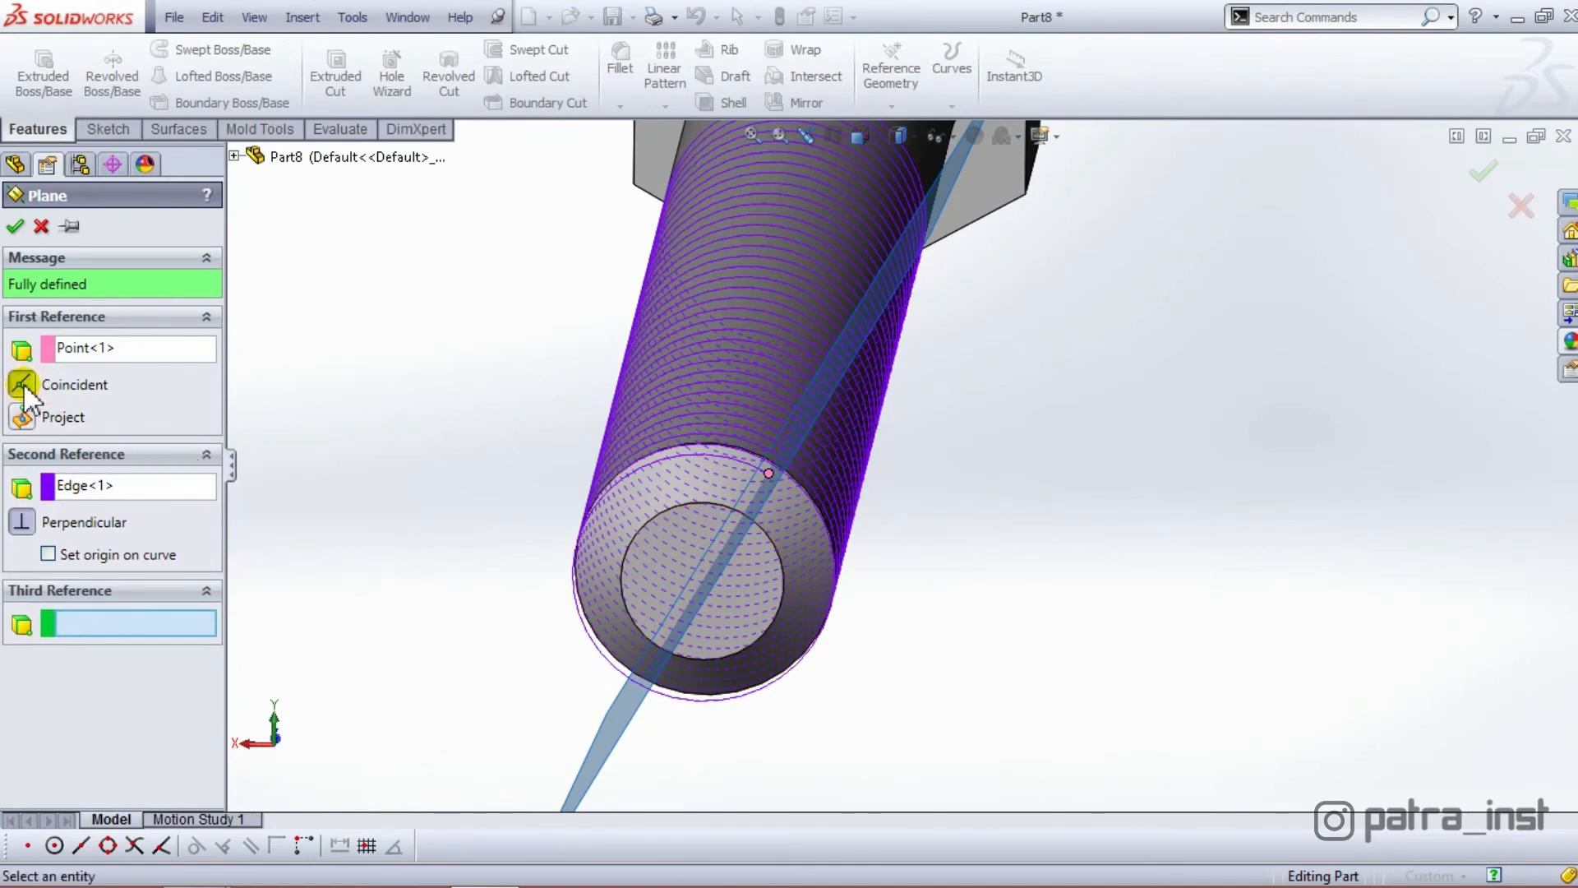
pyautogui.click(14, 229)
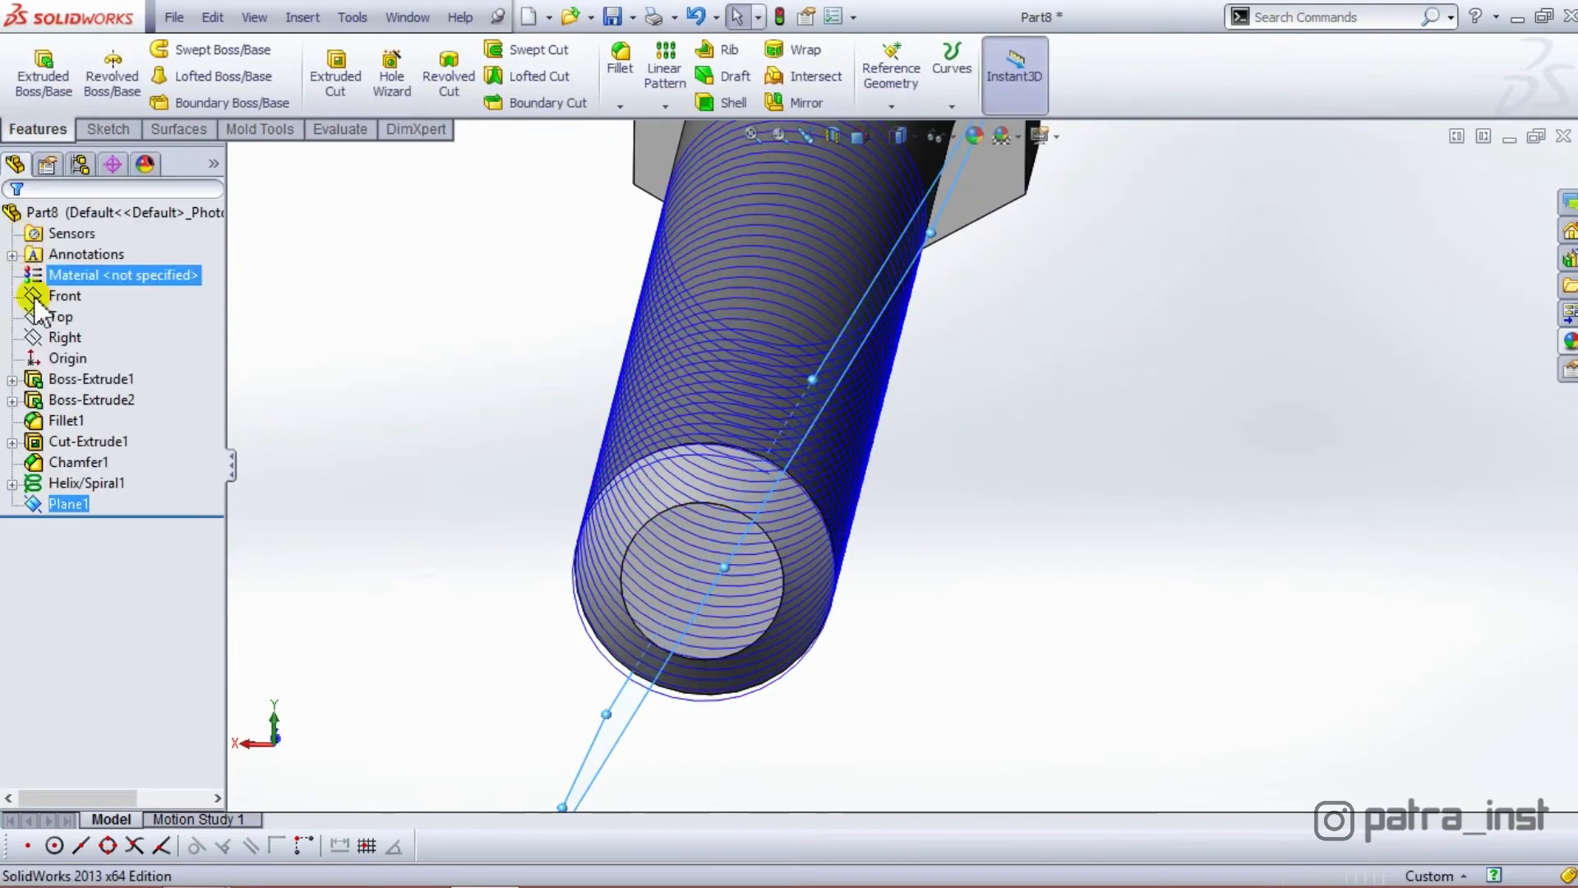
# Start a sketch on the new plane and view it normal to the sketch
pyautogui.rightClick(71, 504)
pyautogui.click(96, 432)
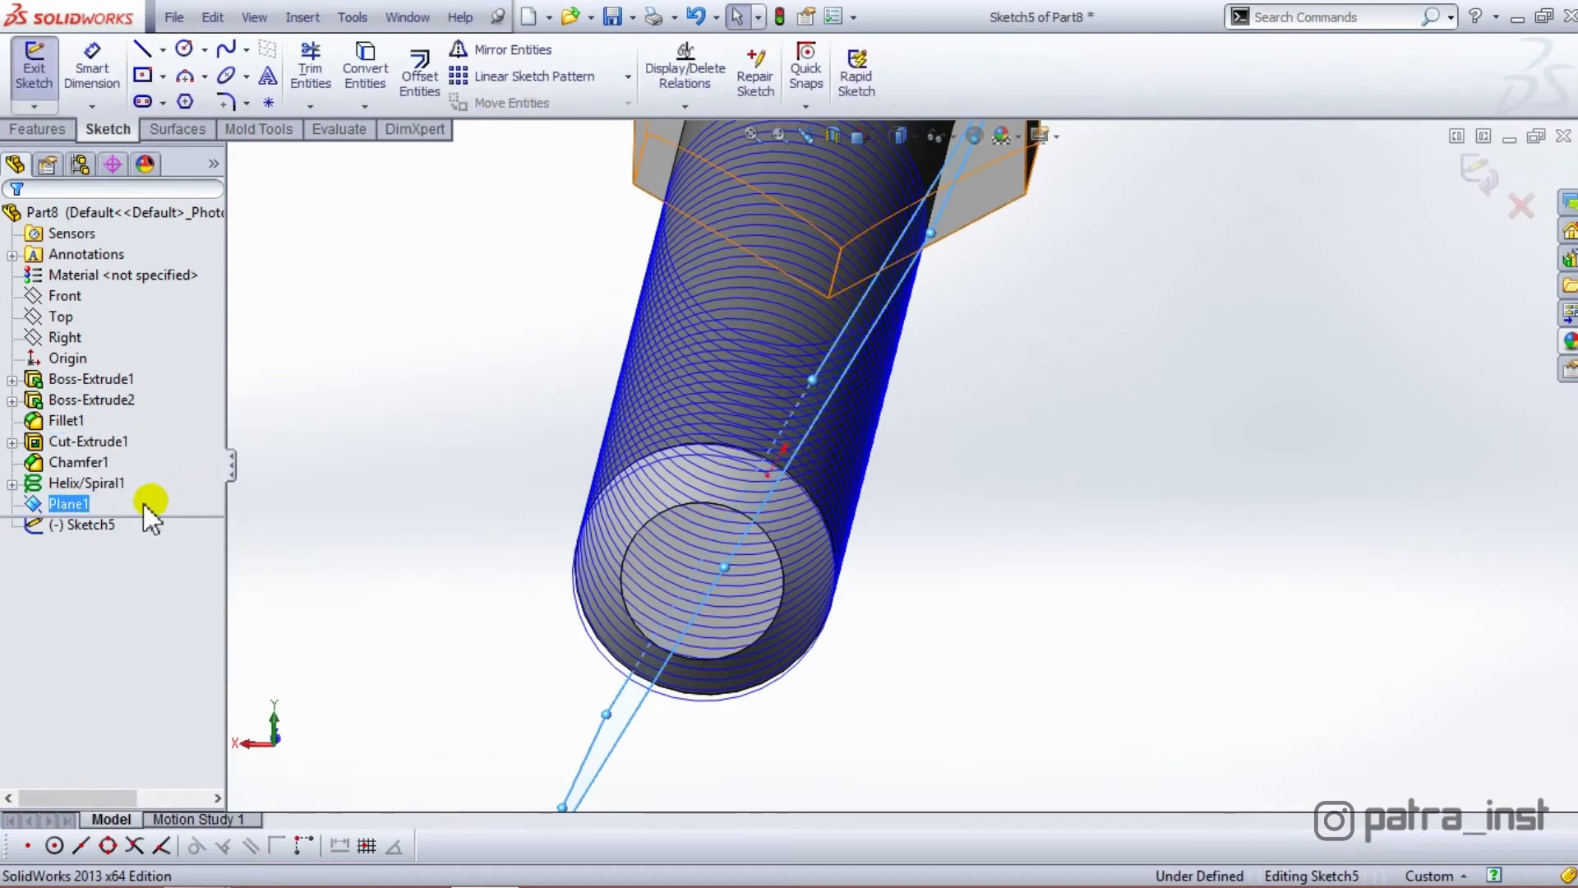
pyautogui.rightClick(66, 503)
pyautogui.click(176, 474)
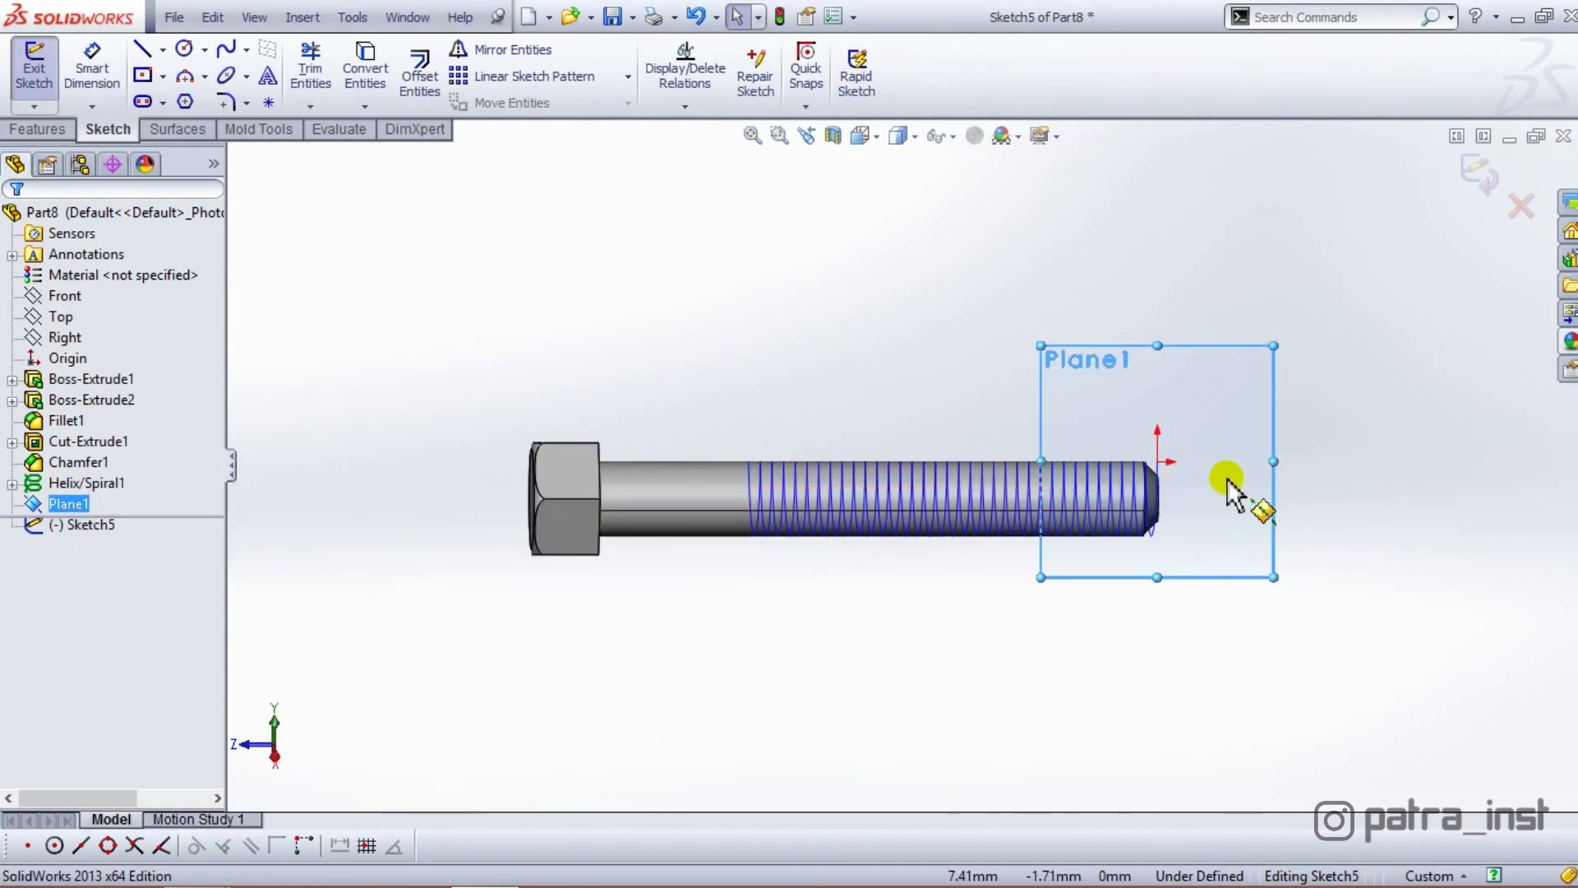
# Sketch a closed four-sided thread profile from the helix's end point, about 0.45 mm wide on top, 0.12 mm below and 0.37 mm deep
pyautogui.scroll(-10, 1239, 489)
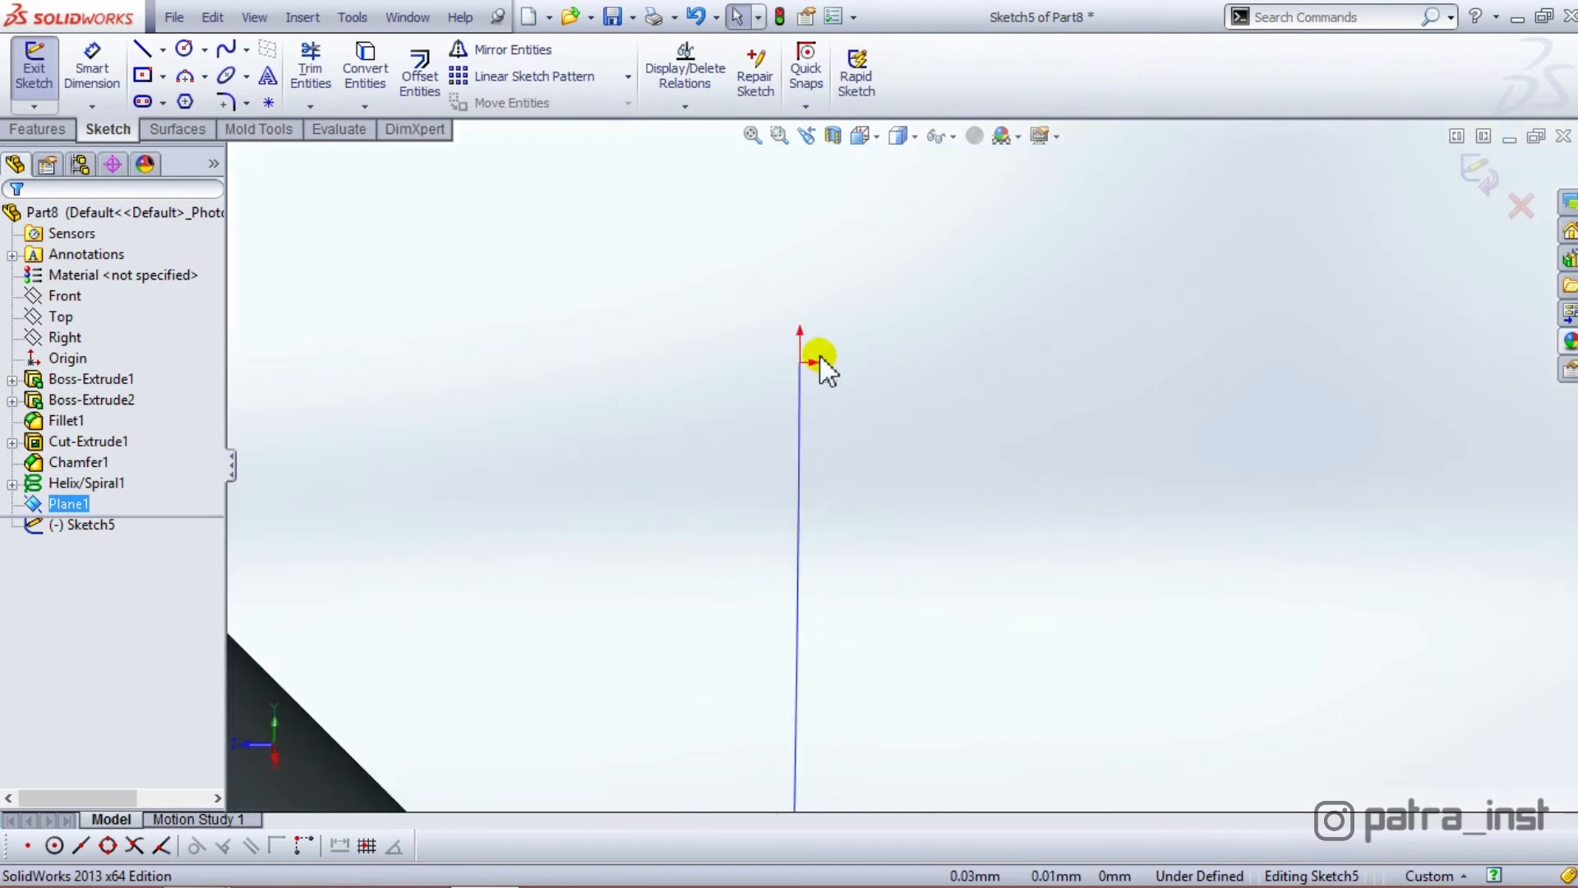
pyautogui.click(142, 50)
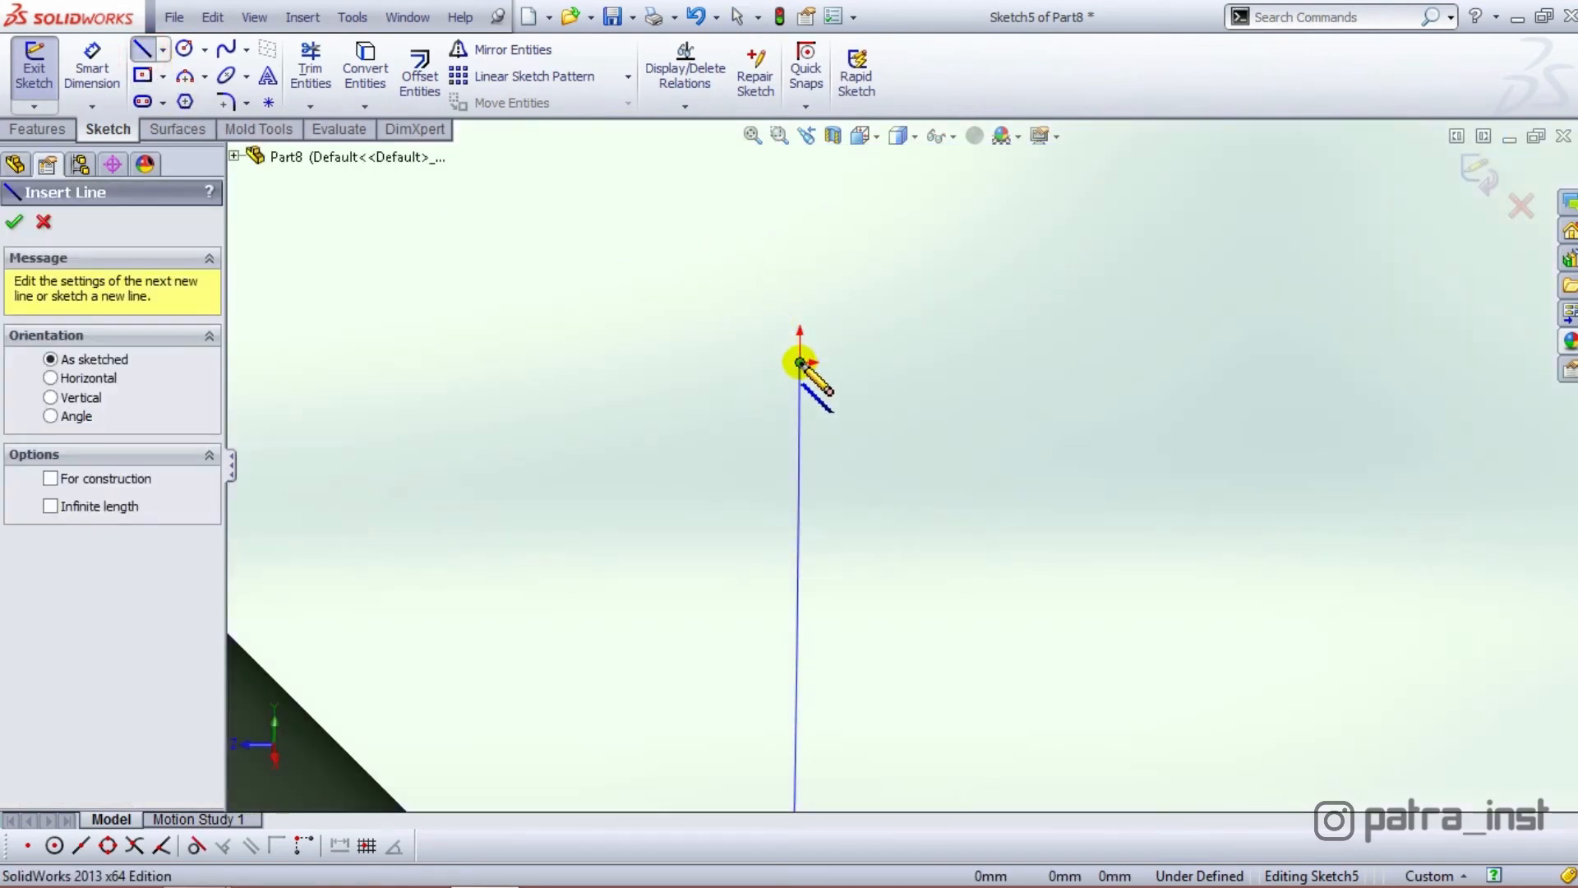
pyautogui.click(800, 362)
pyautogui.click(1050, 362)
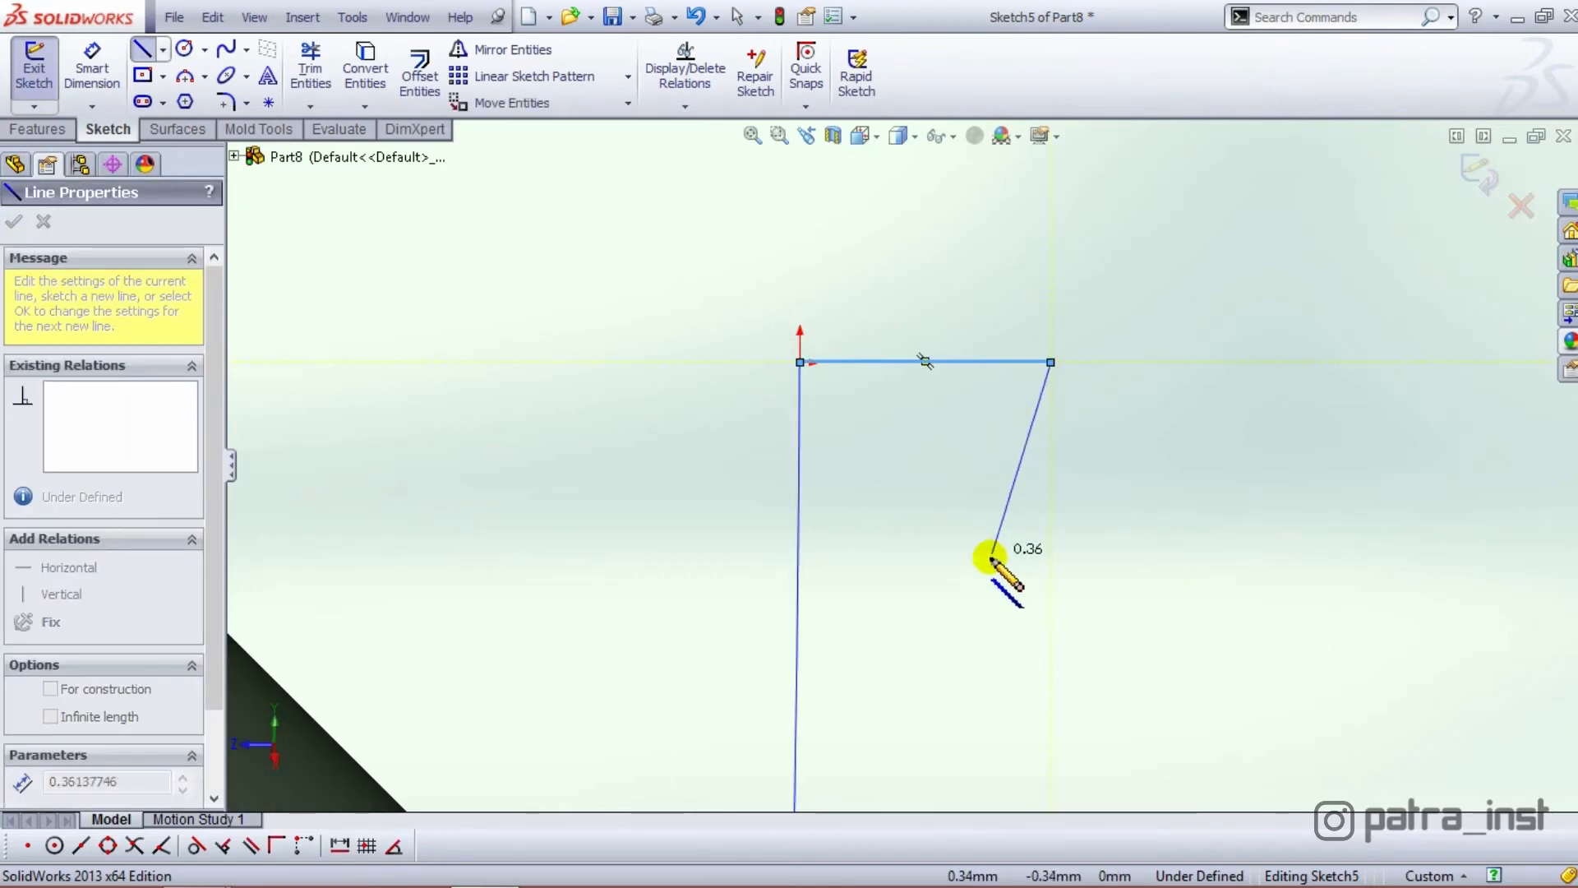
pyautogui.click(976, 568)
pyautogui.click(907, 569)
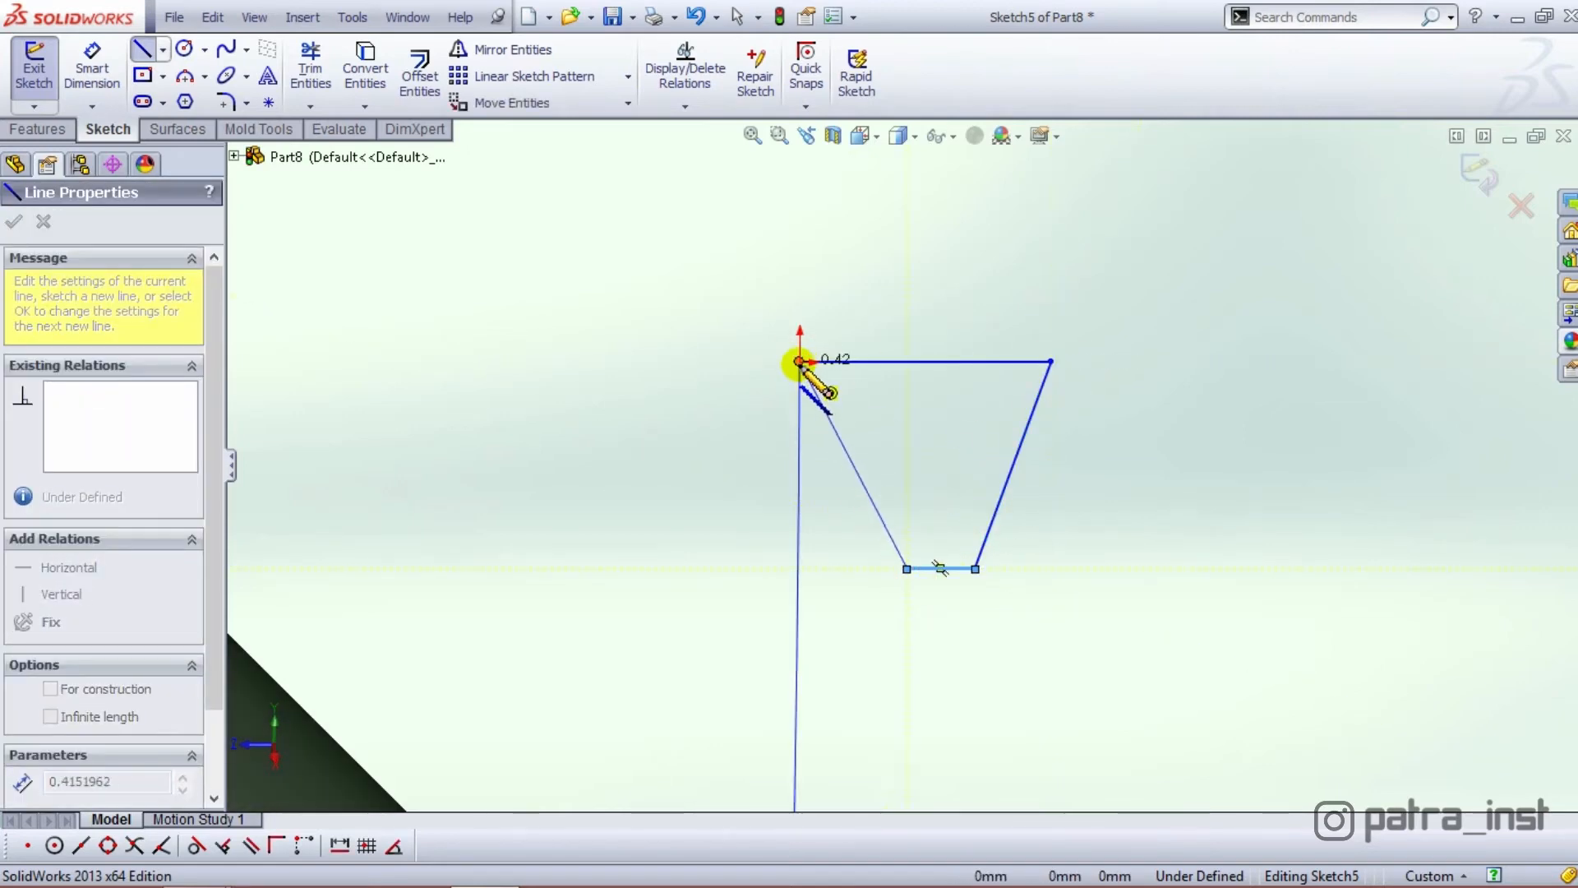
pyautogui.click(799, 362)
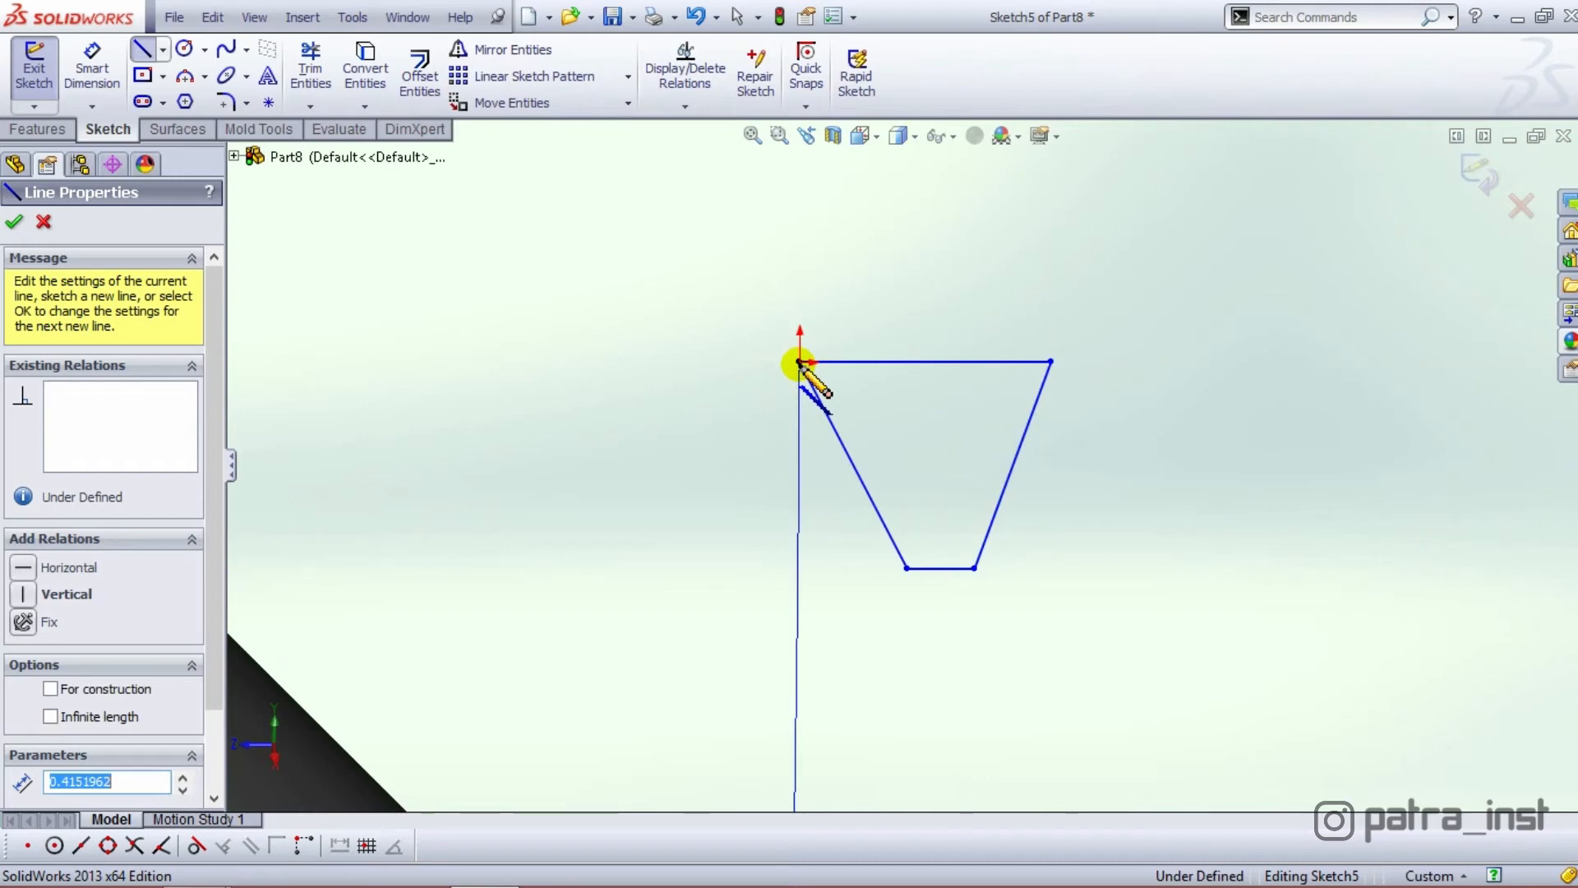
pyautogui.click(14, 223)
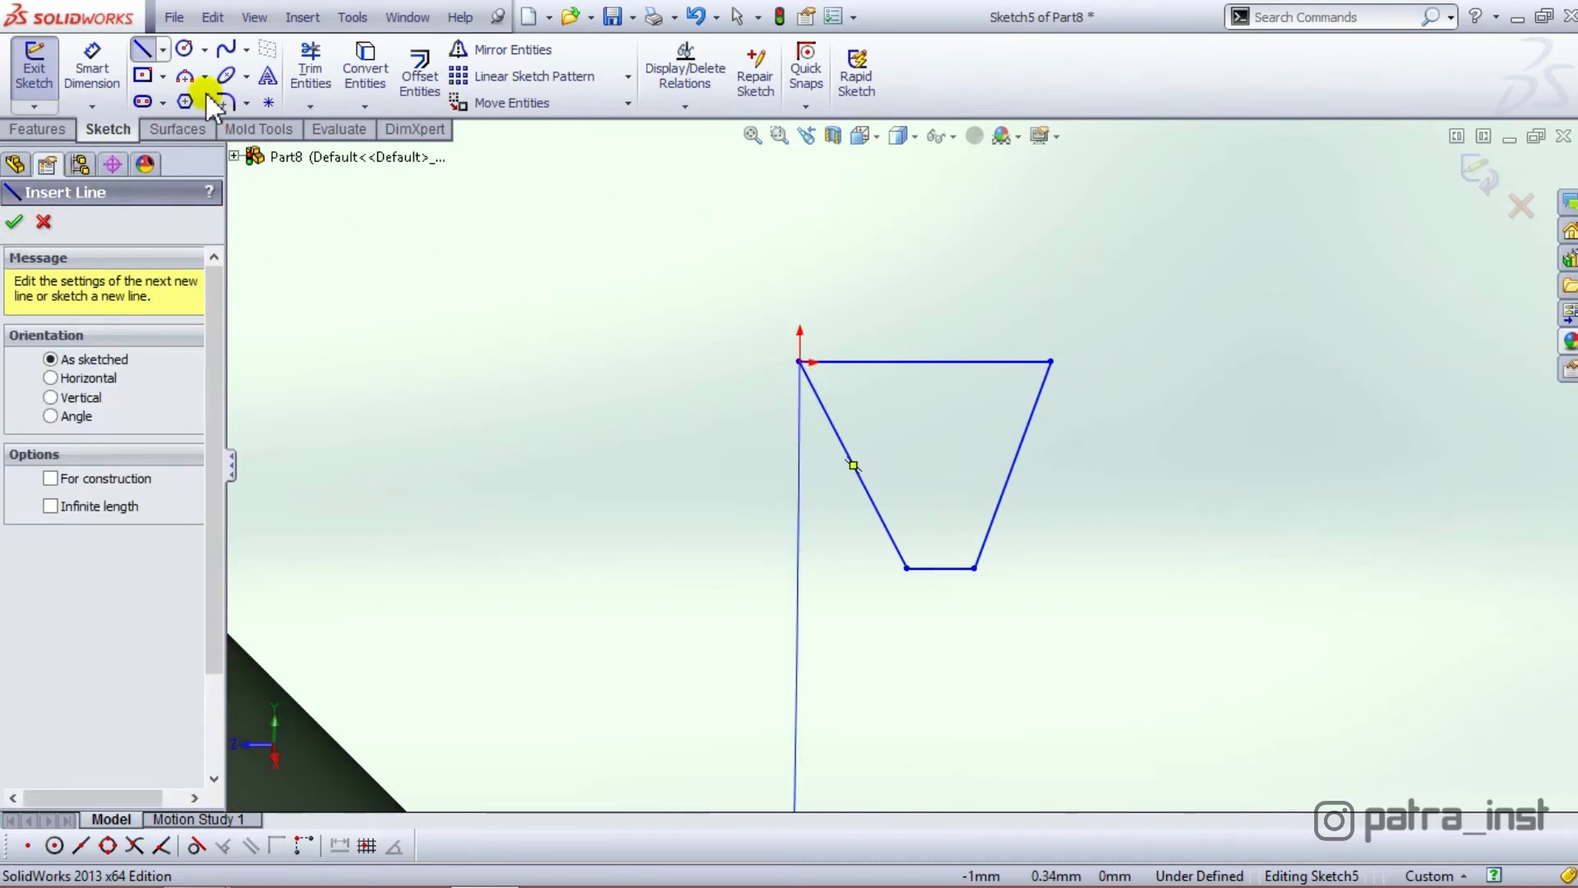
# Dimension the profile's short lower line to 0.2 mm
pyautogui.click(93, 65)
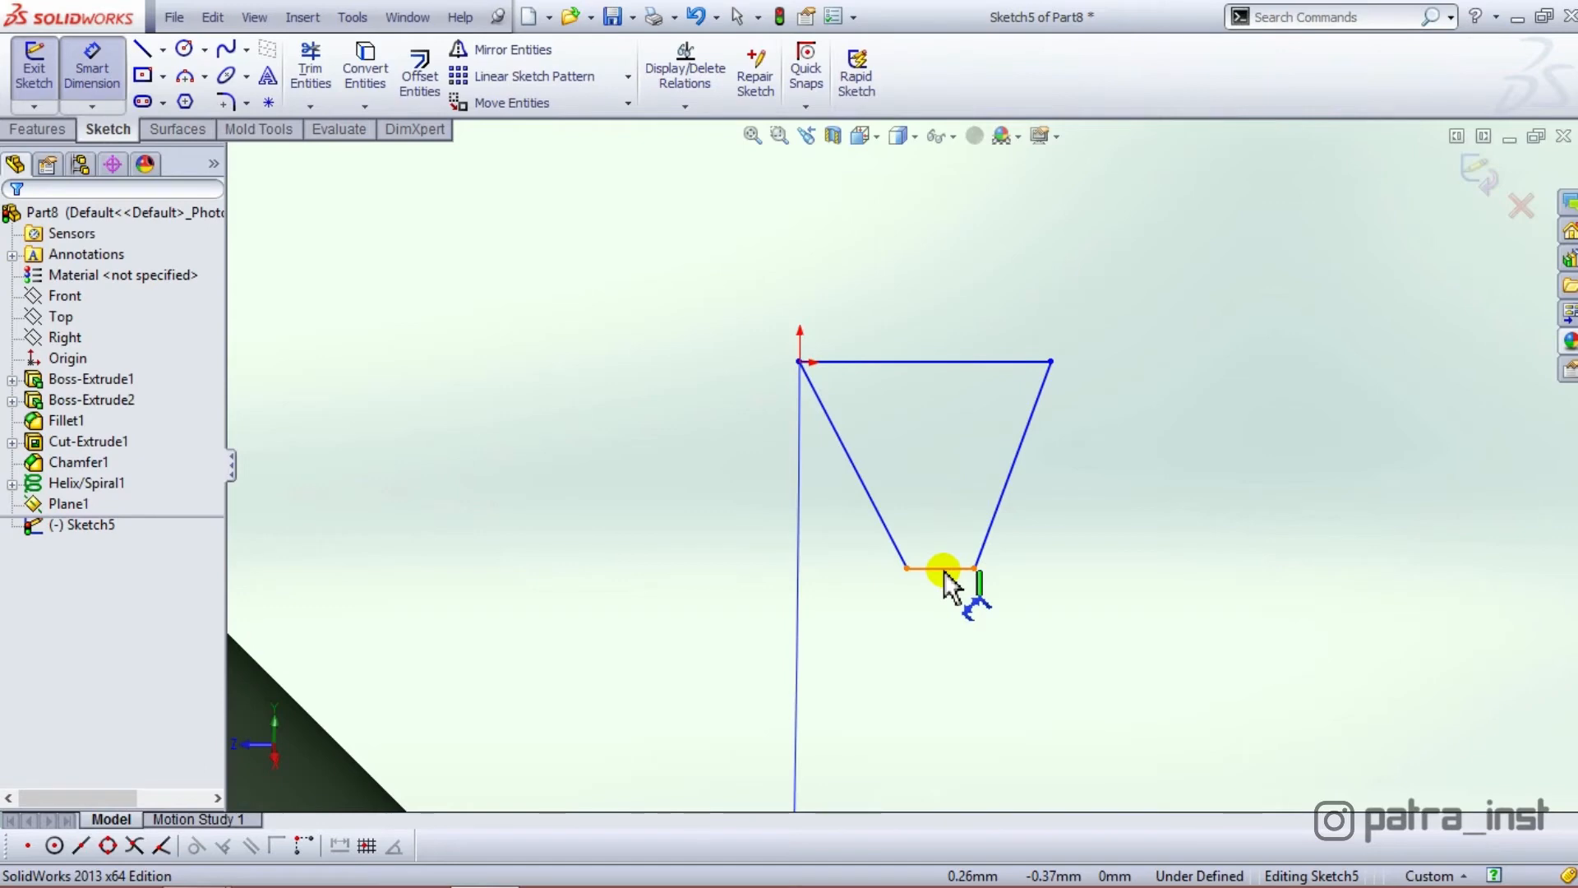
pyautogui.click(943, 571)
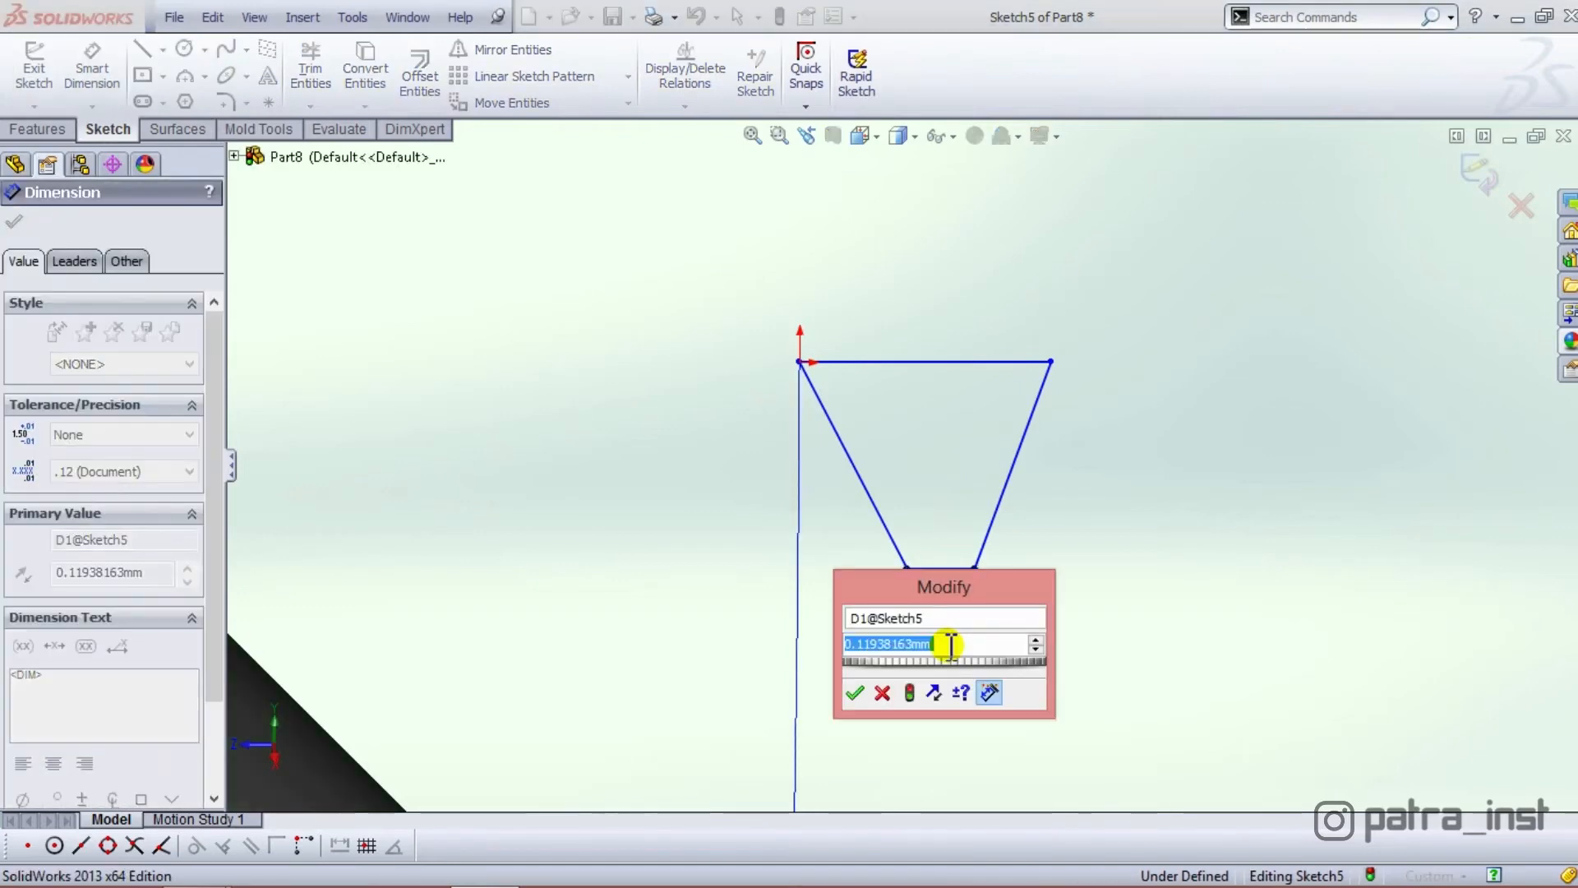
pyautogui.write('0.2')
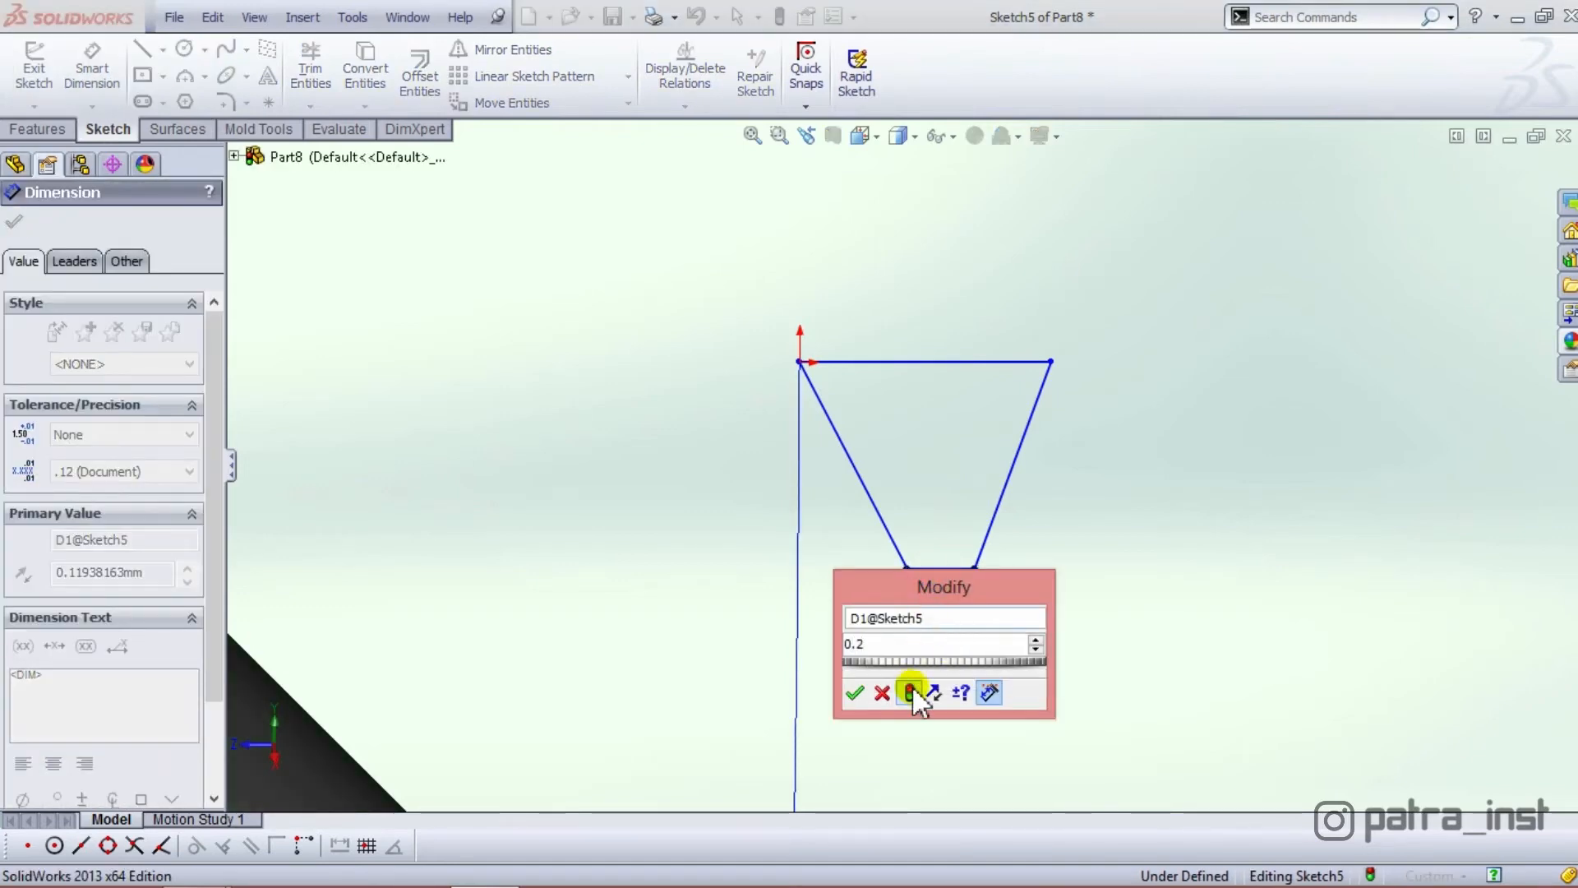
pyautogui.click(853, 694)
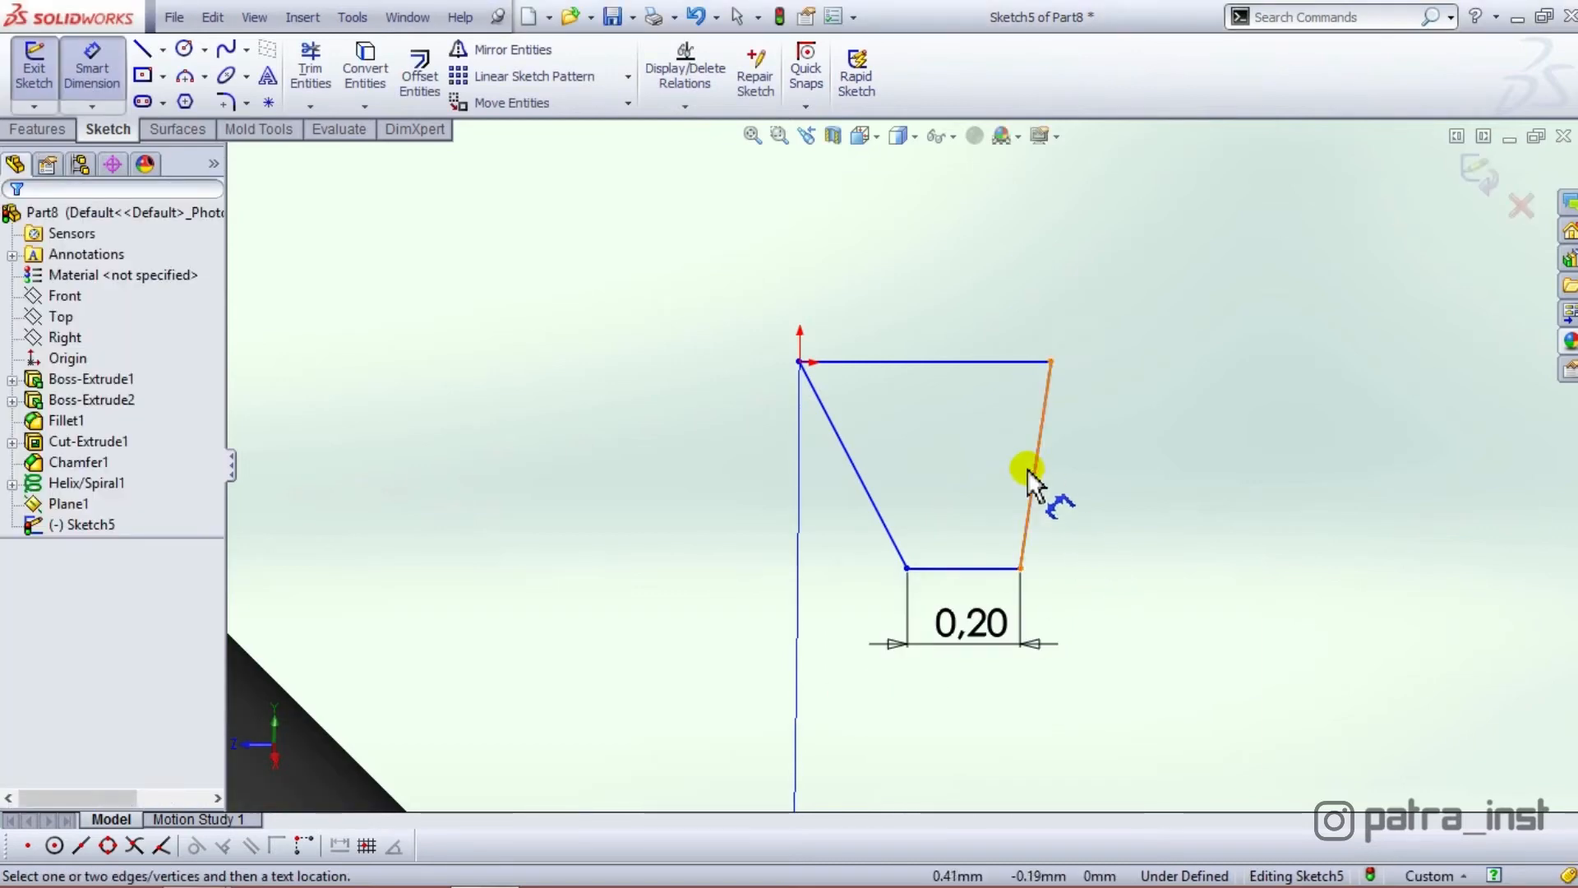
# Dimension the profile's long upper line to 1.25 mm
pyautogui.click(945, 362)
pyautogui.click(942, 264)
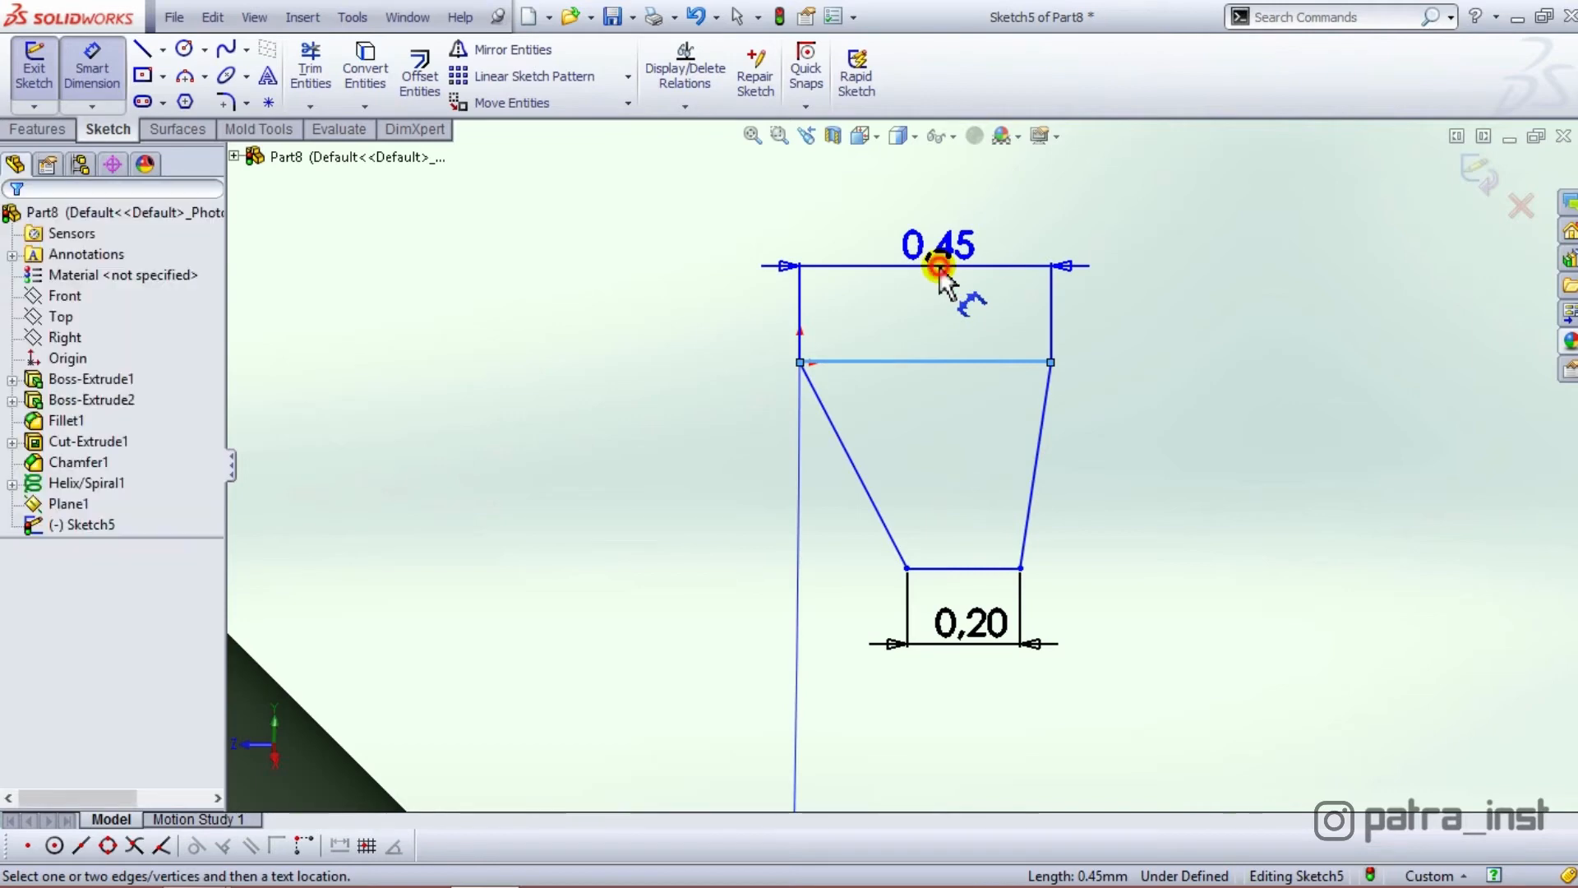
pyautogui.write('1.')
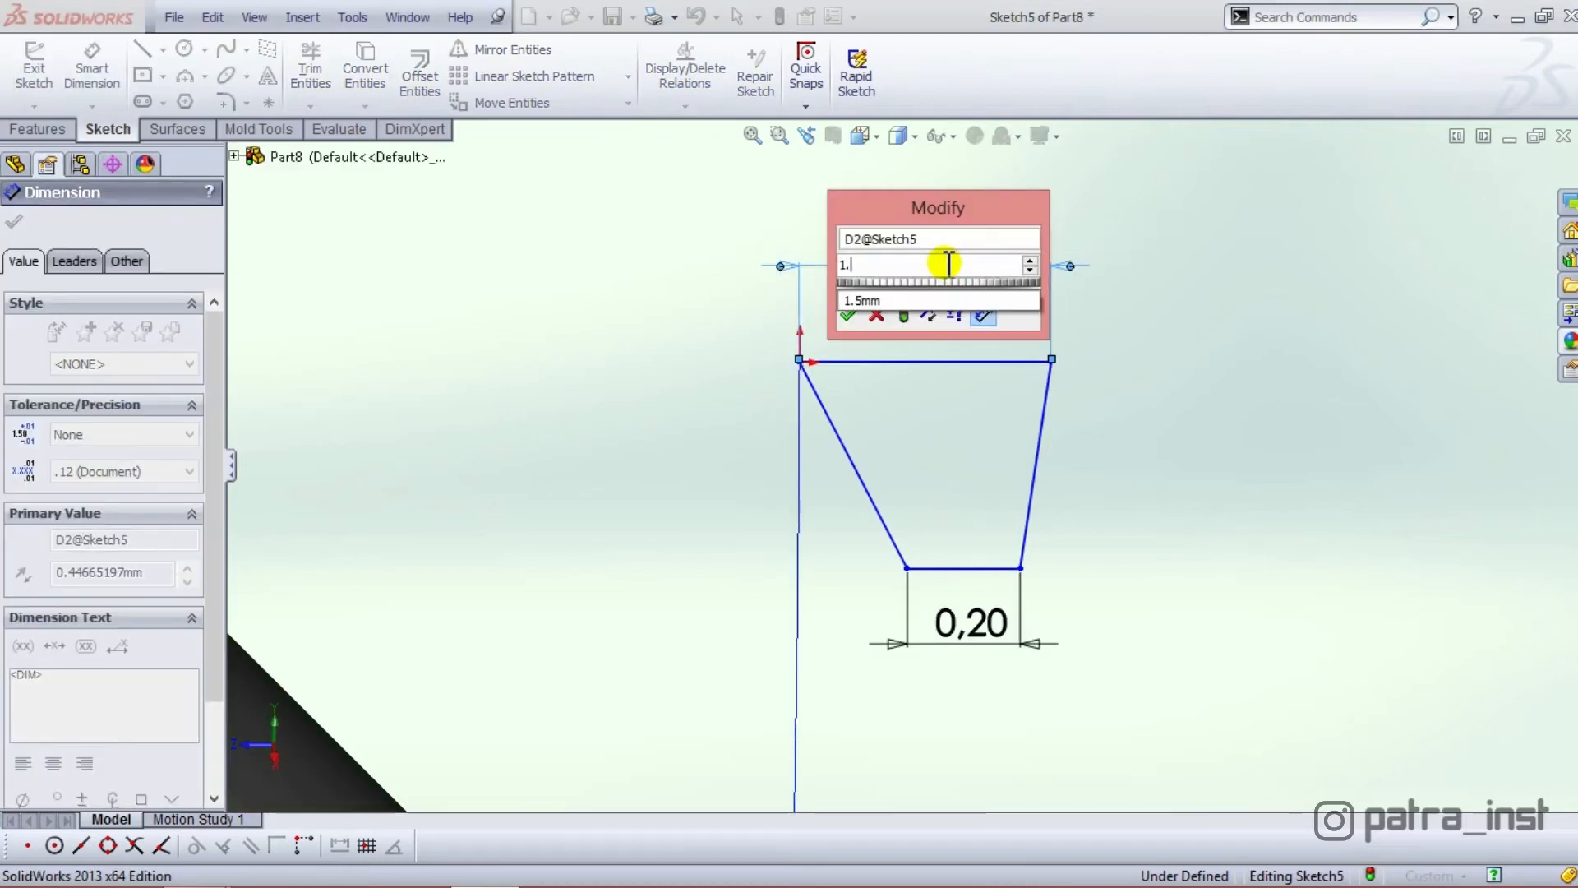
pyautogui.write('25')
pyautogui.click(903, 313)
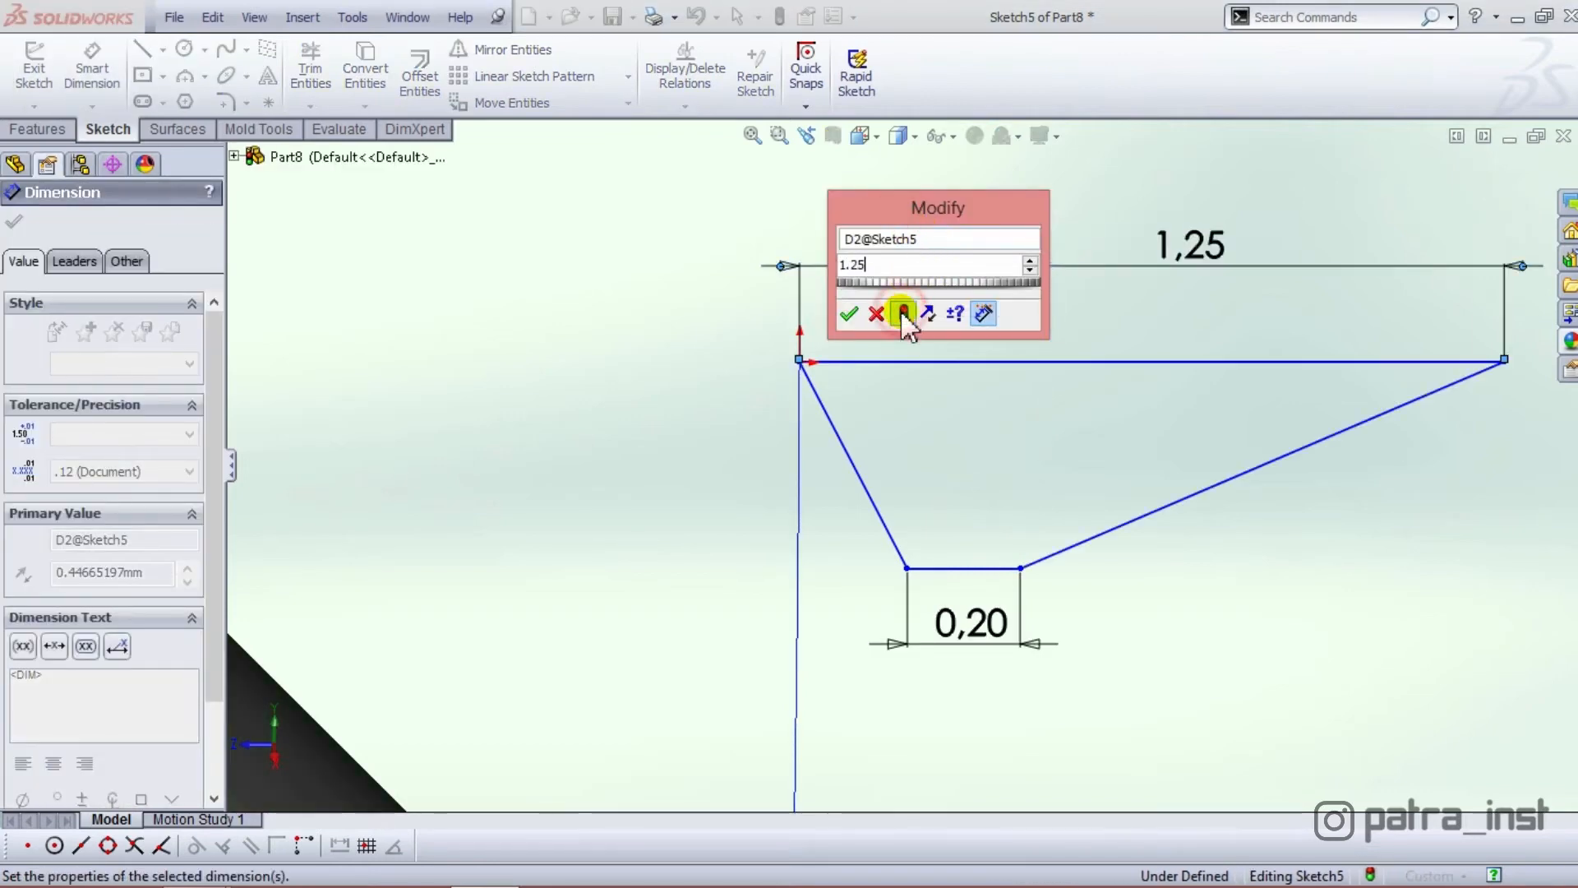
pyautogui.click(850, 315)
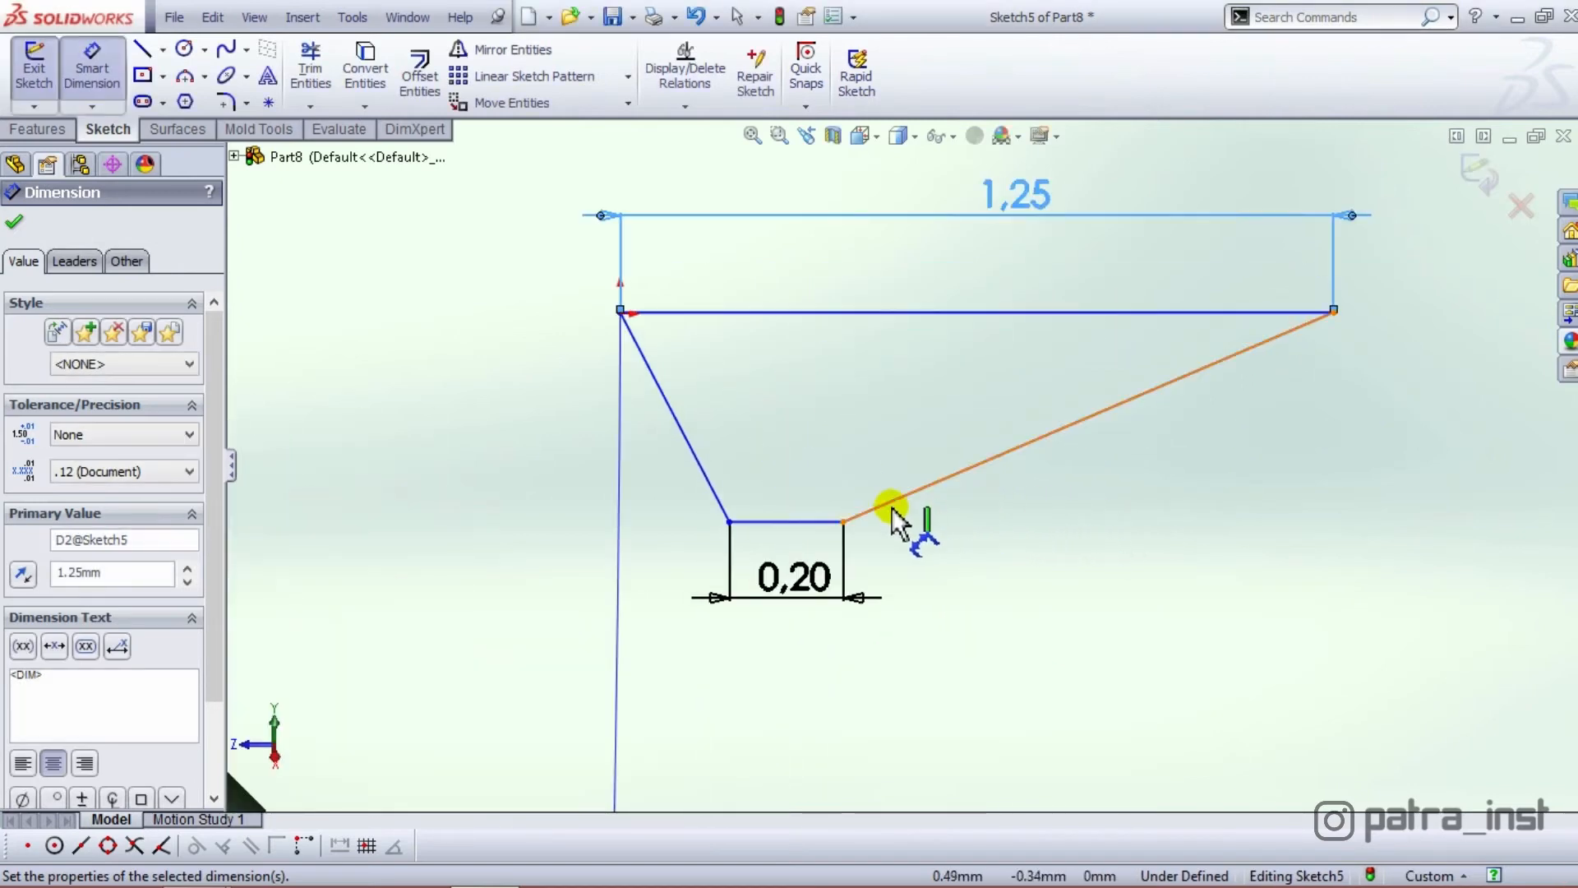
# Dimension the horizontal distance between the two end points of the sloped line farther from the origin to 0.525 mm
pyautogui.click(842, 522)
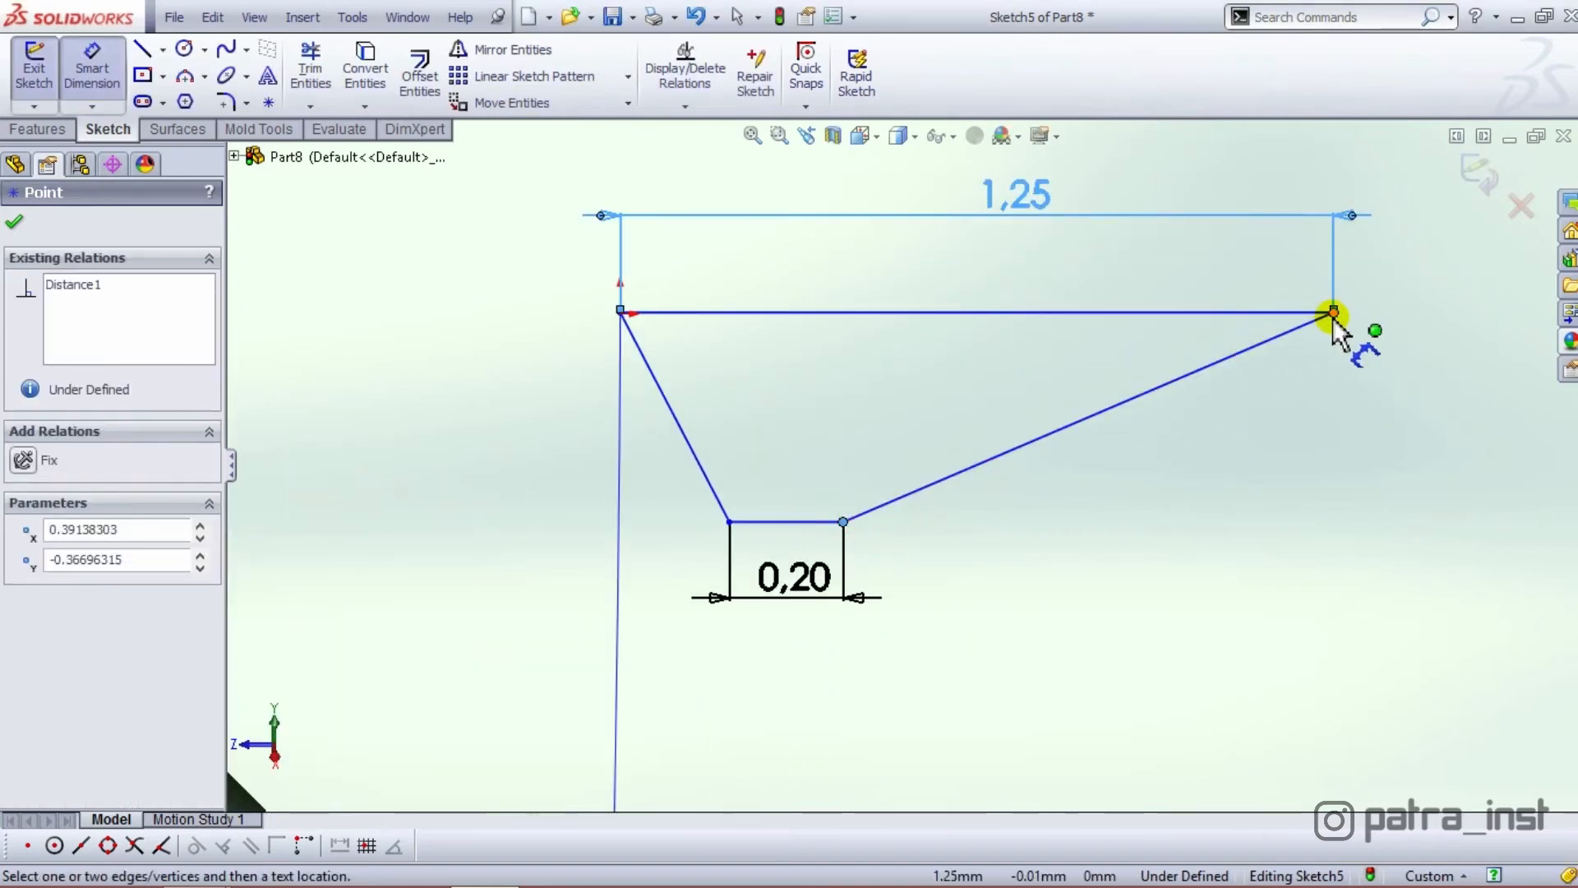
pyautogui.click(1332, 312)
pyautogui.click(1175, 263)
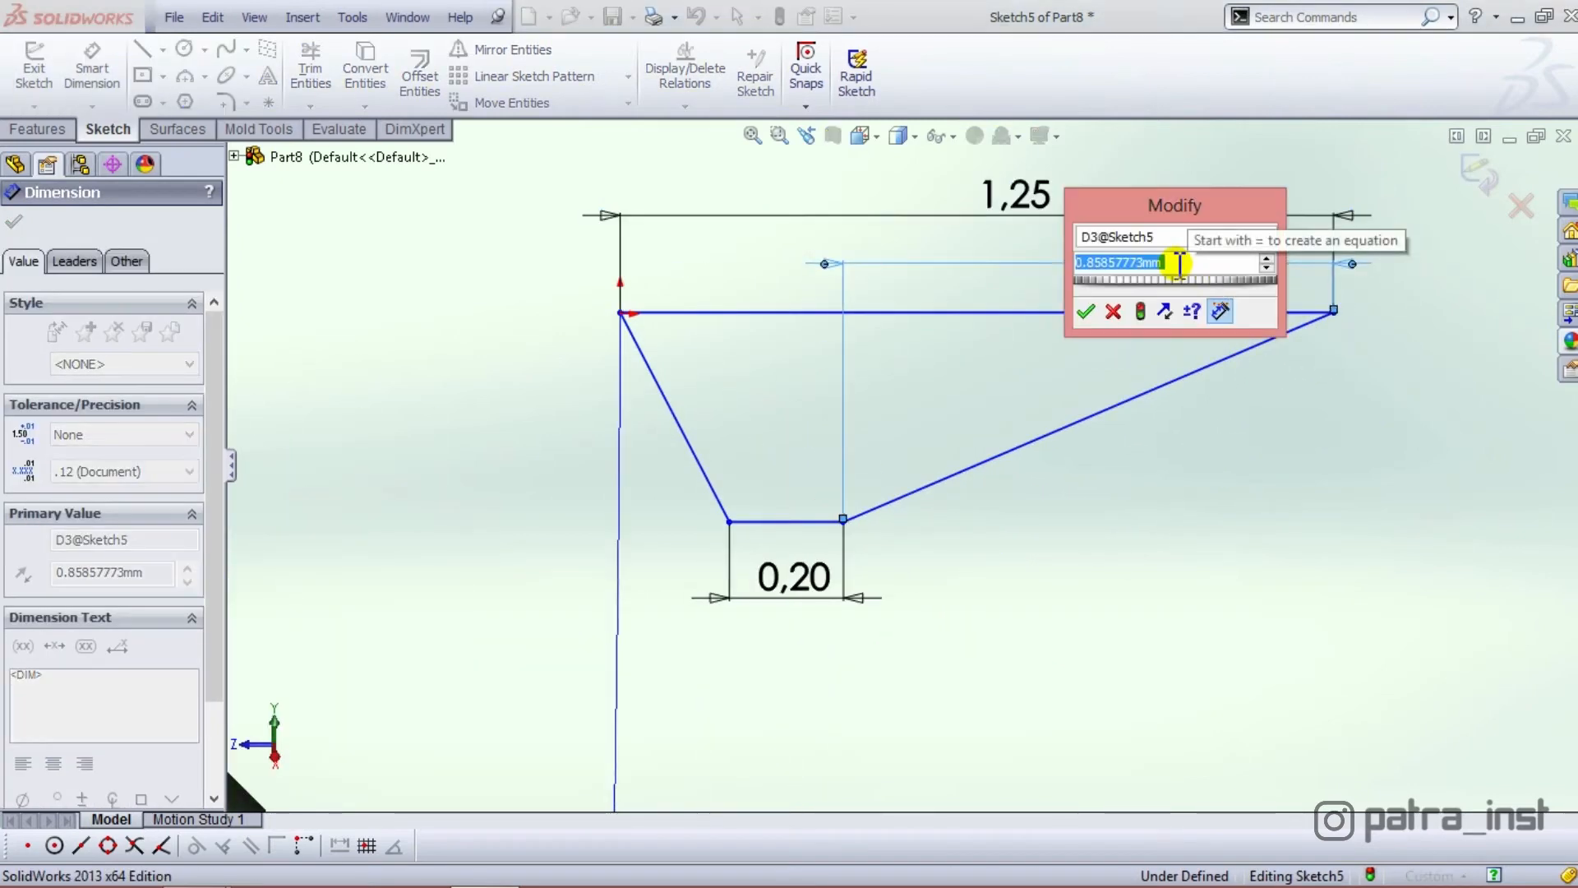
pyautogui.write('0.')
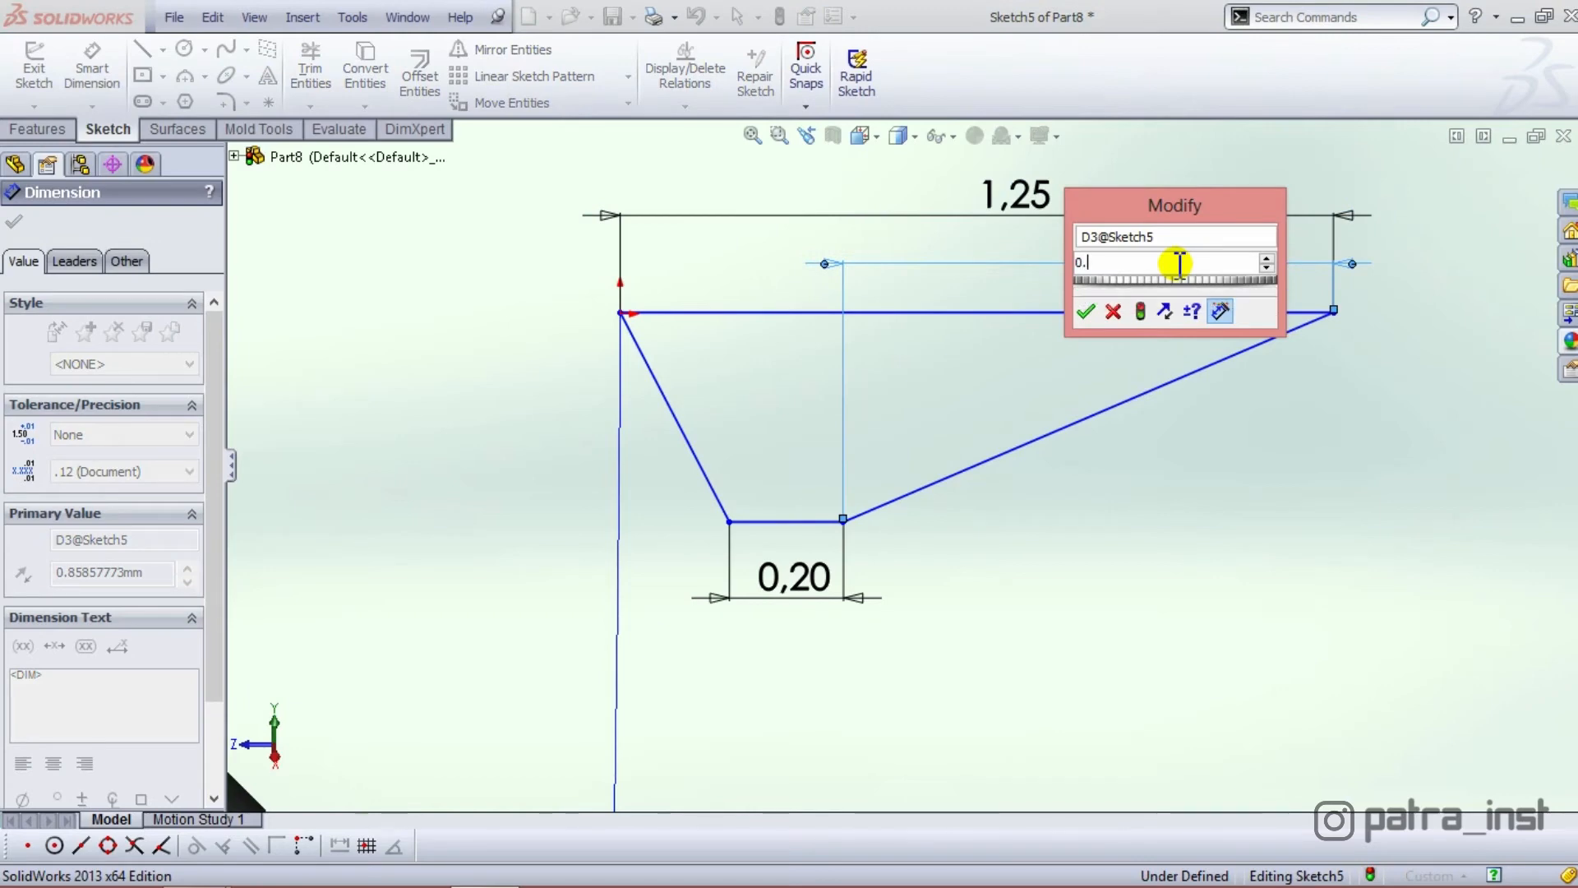
pyautogui.write('525')
pyautogui.click(1140, 313)
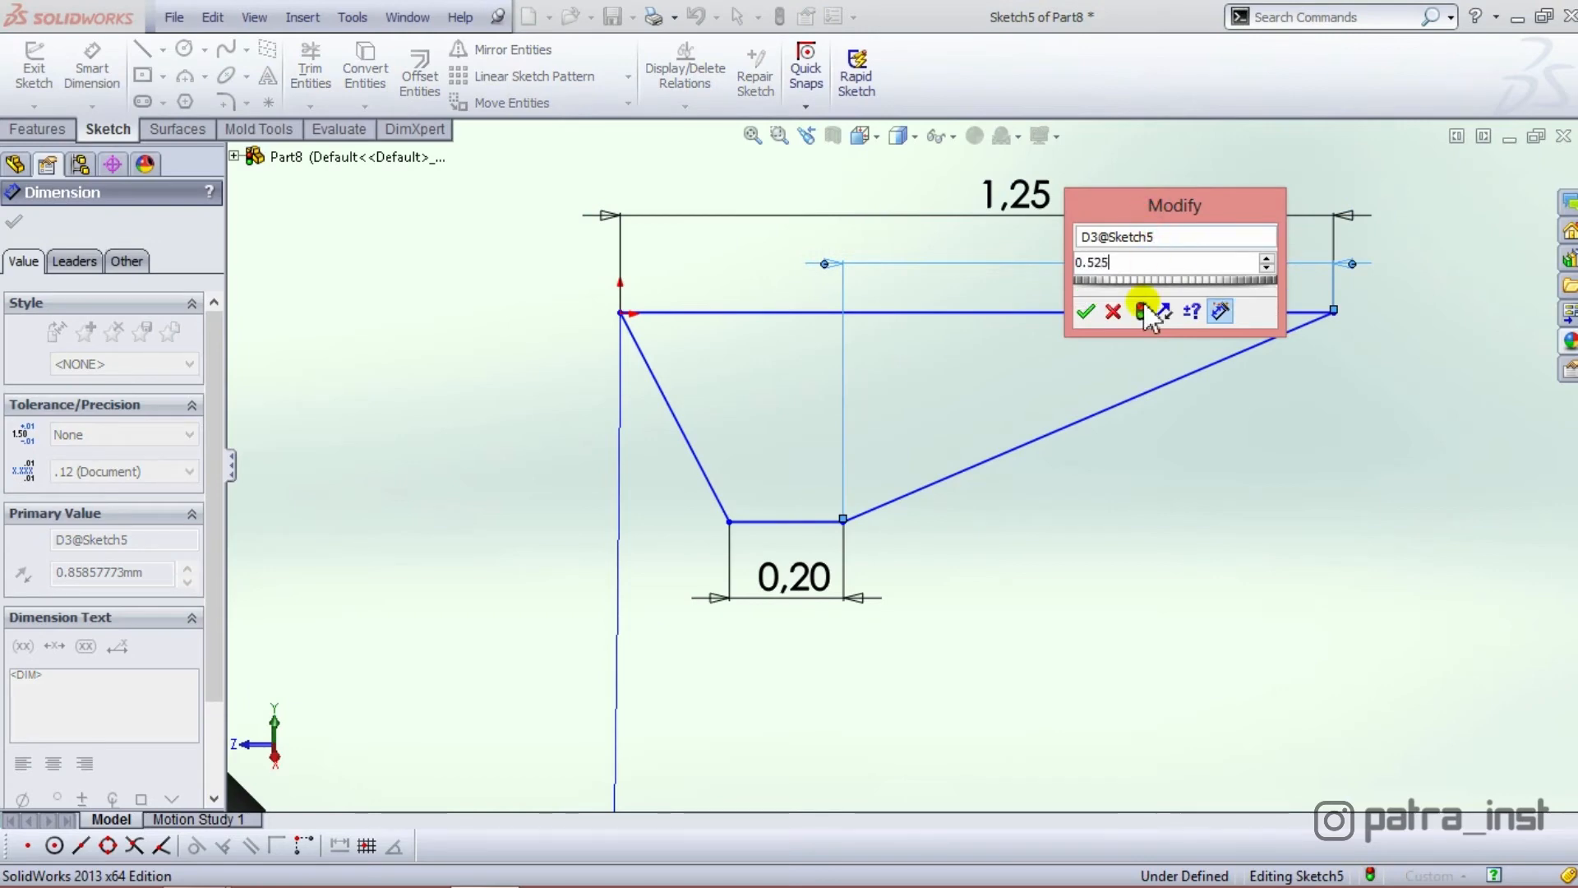
pyautogui.click(1084, 314)
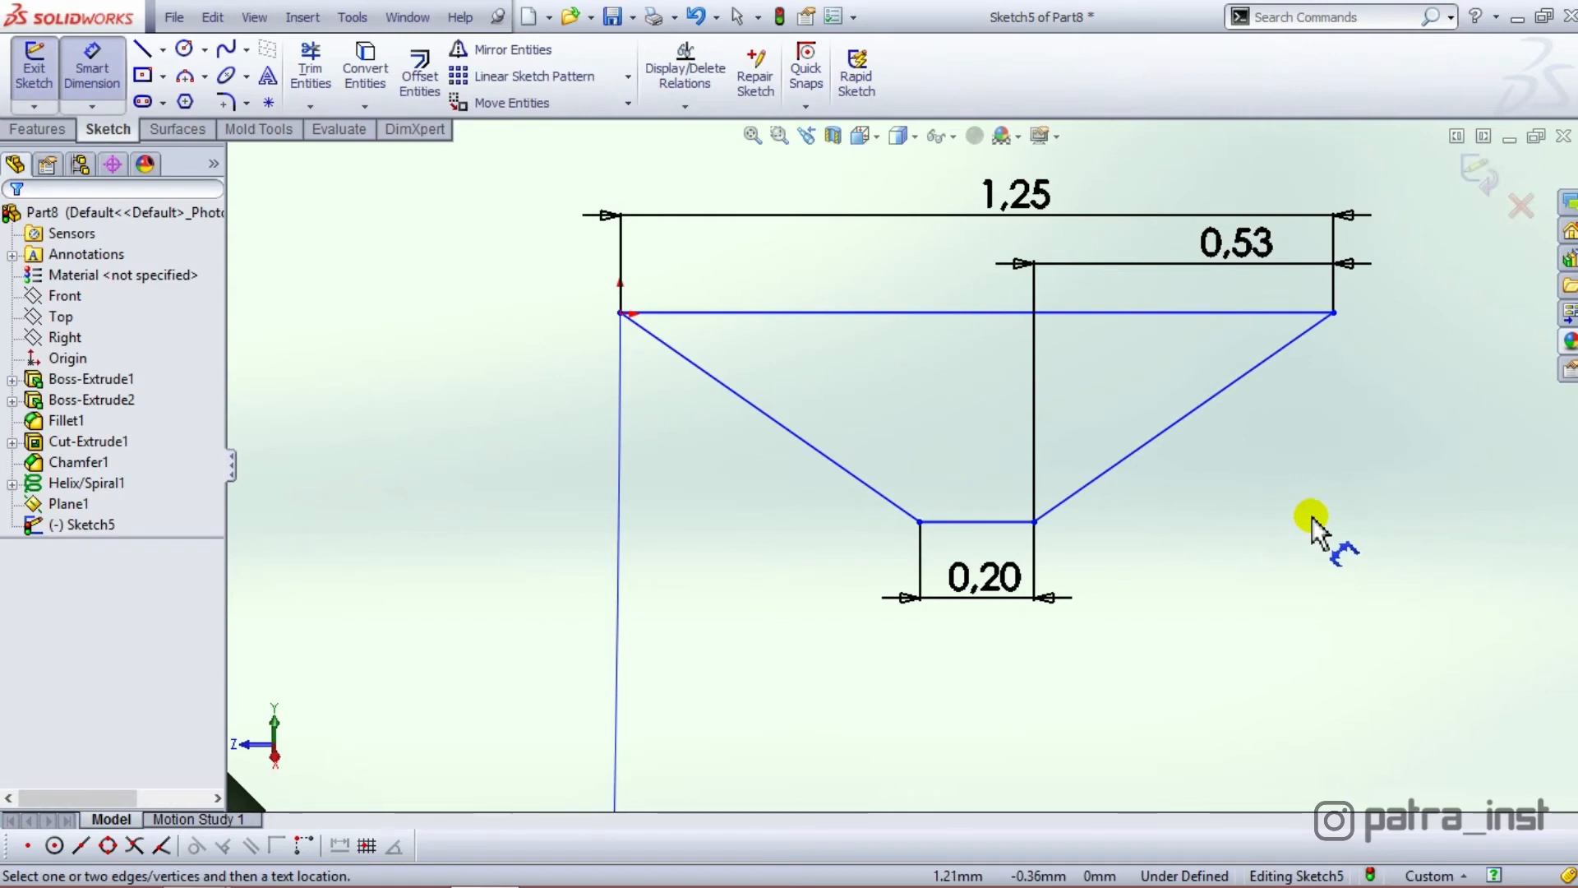
# Dimension the vertical distance between the profile's long upper line and short lower line to 0.613 mm
pyautogui.click(1096, 313)
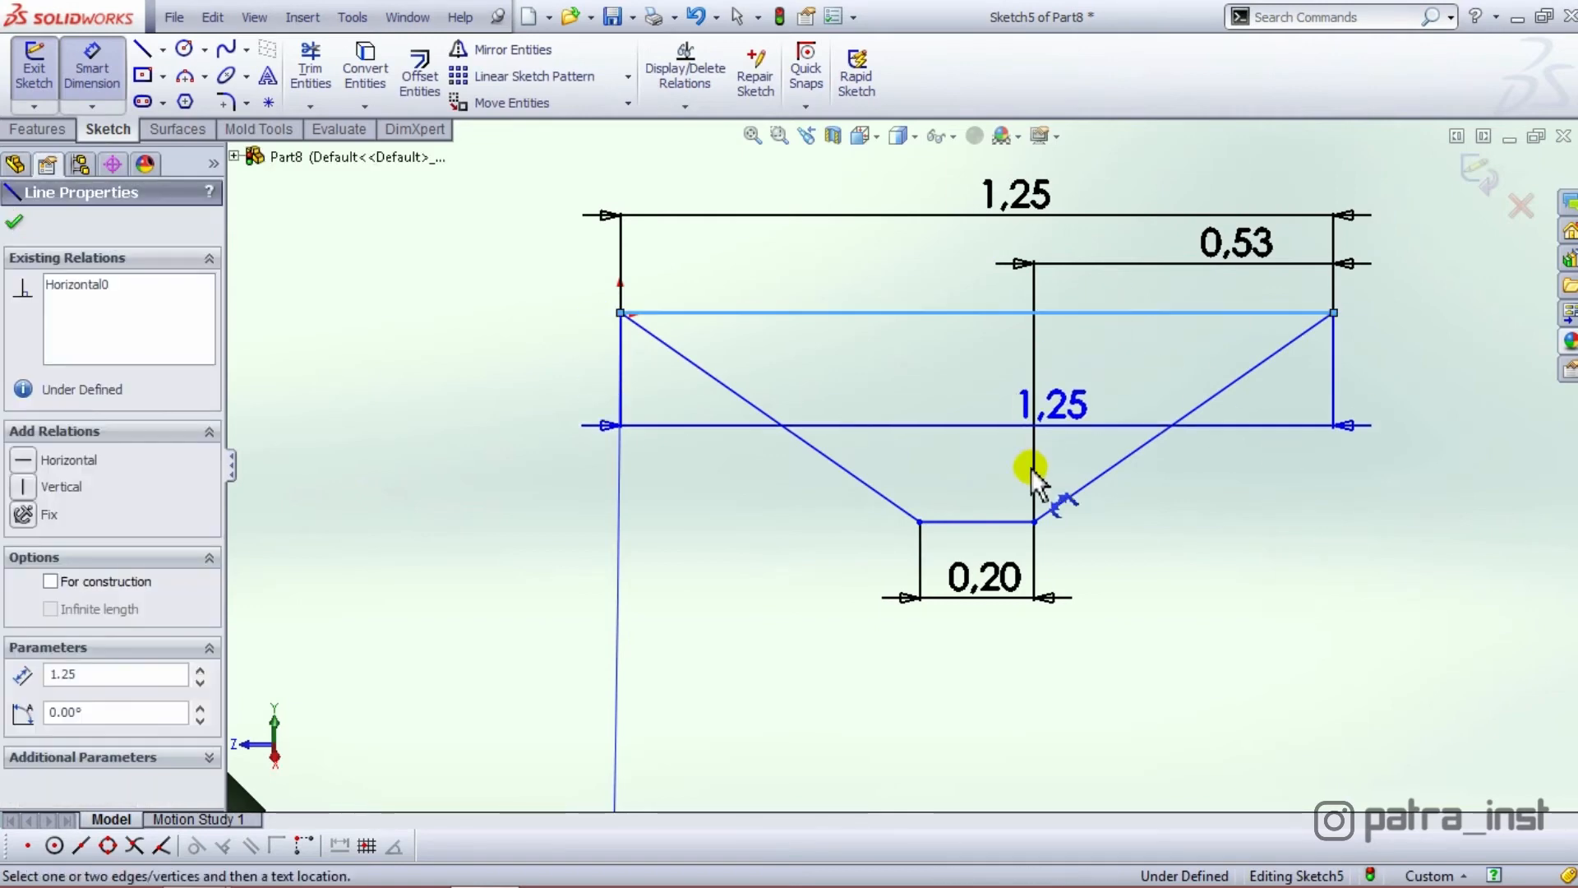
pyautogui.click(1004, 521)
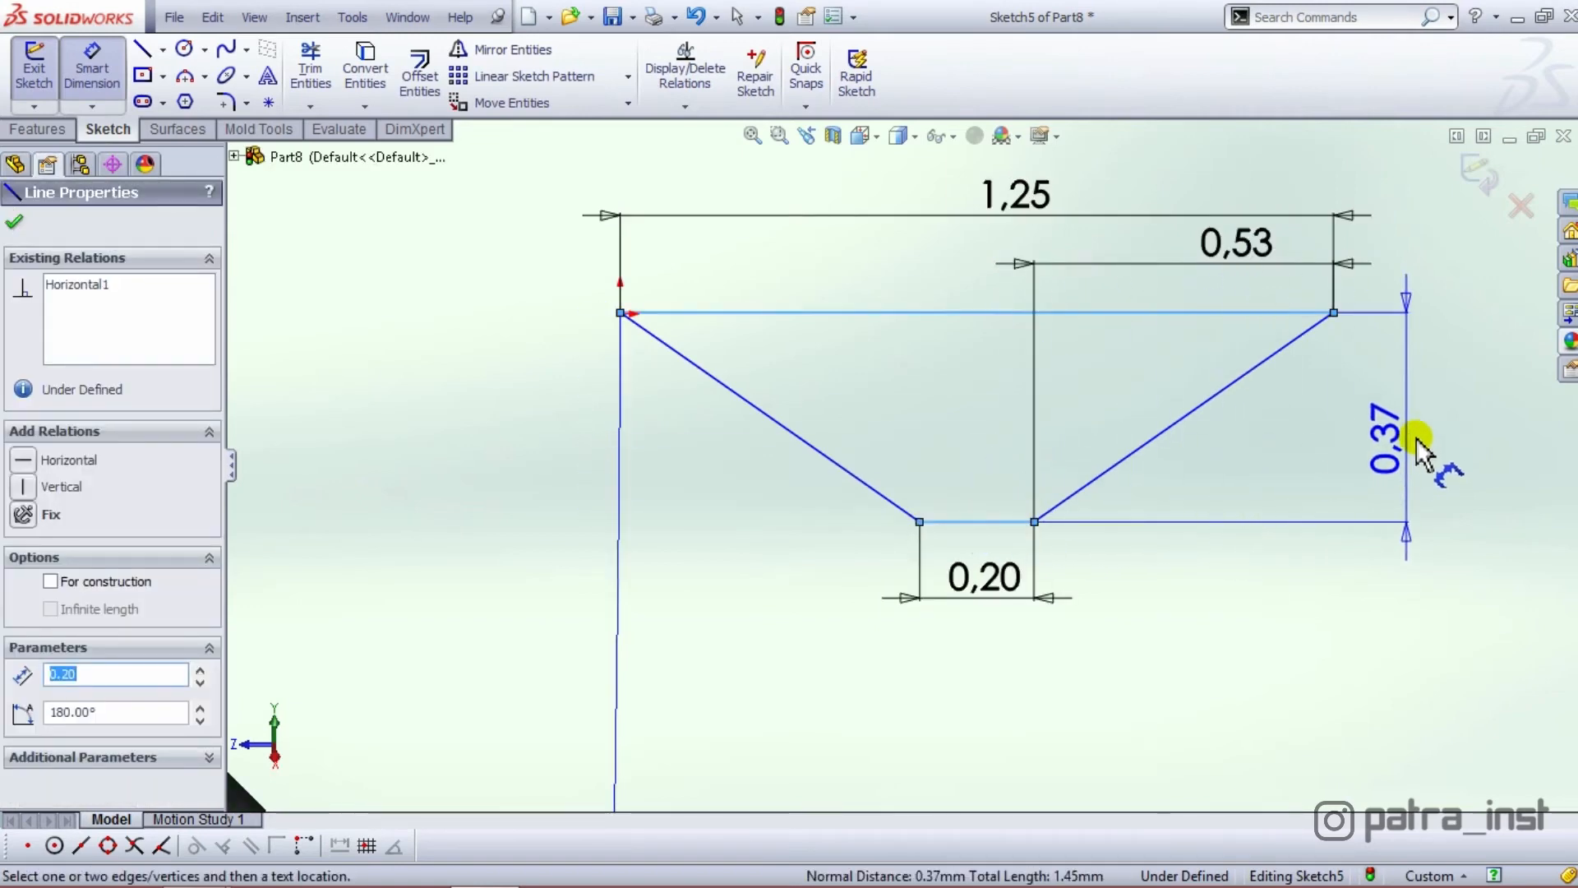
pyautogui.click(1417, 437)
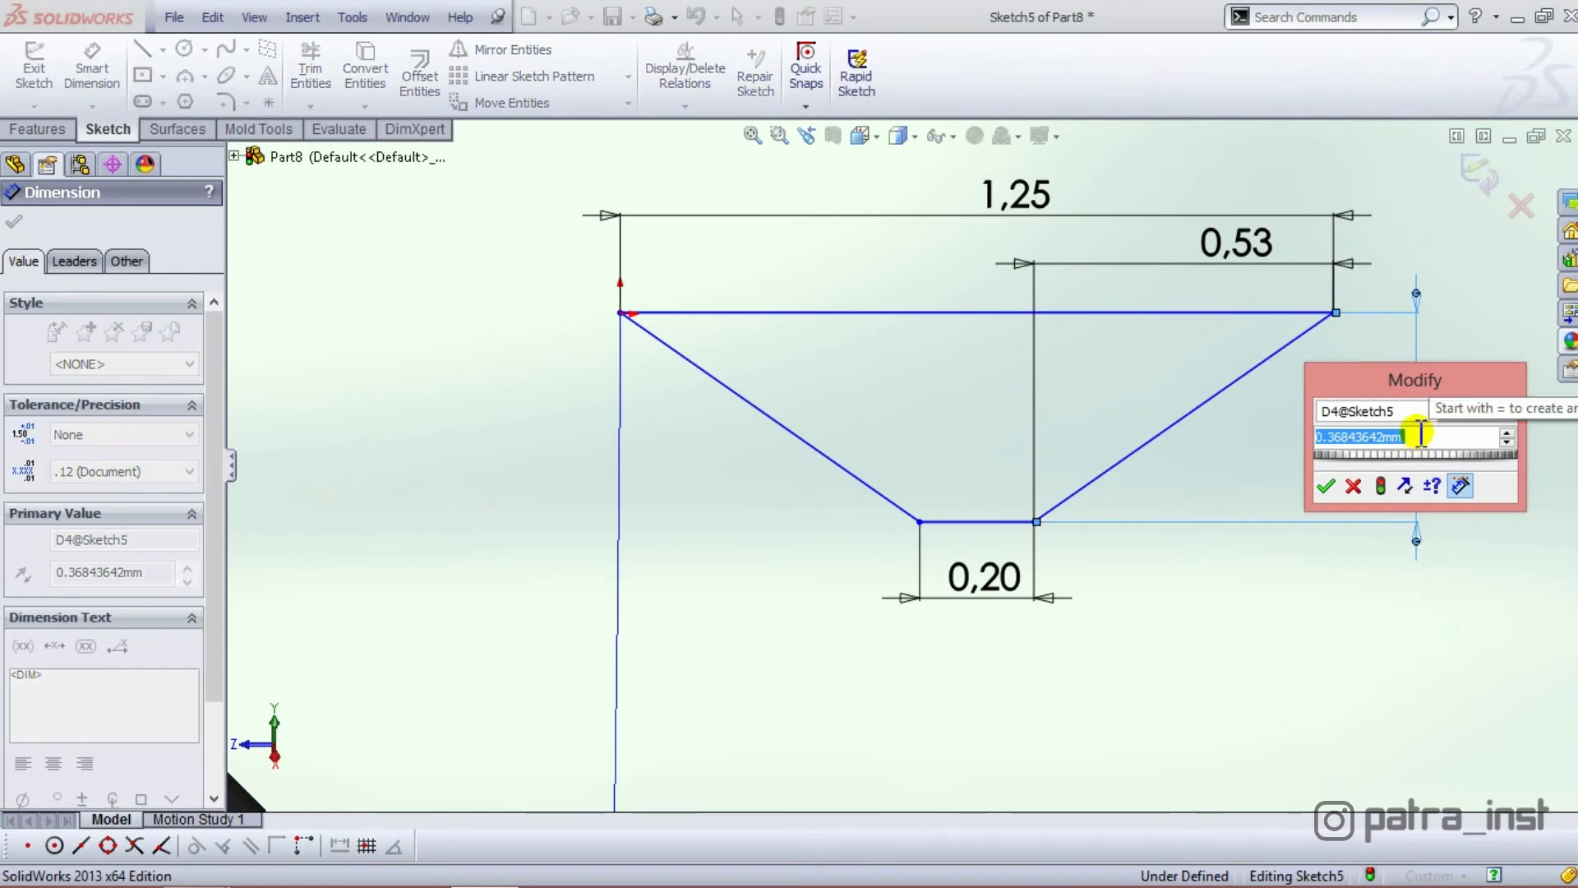
pyautogui.write('0.613')
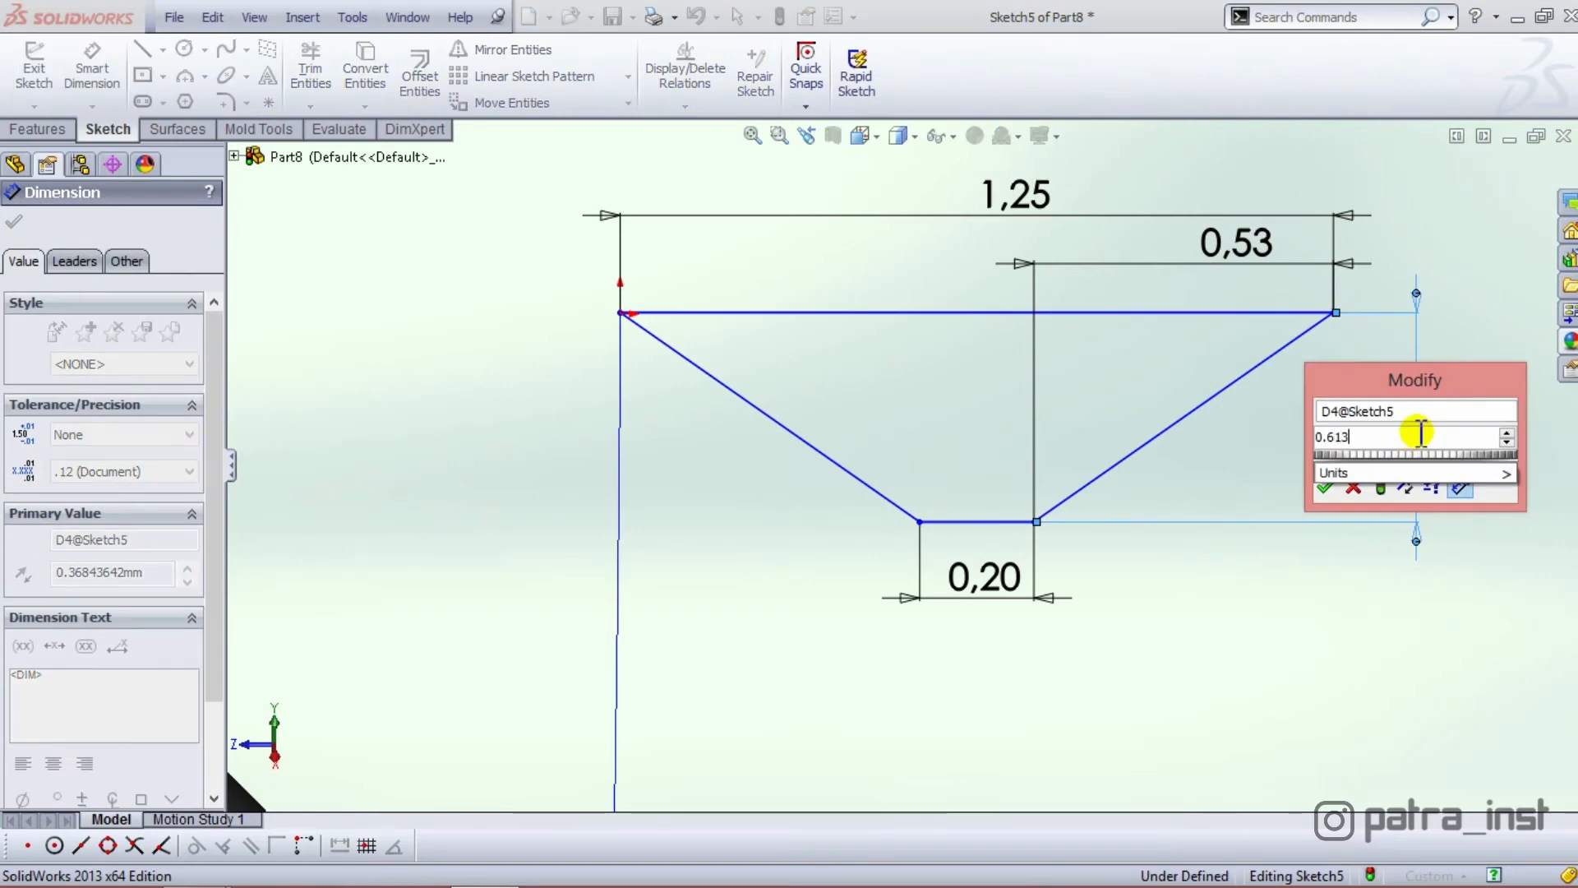
pyautogui.click(1381, 486)
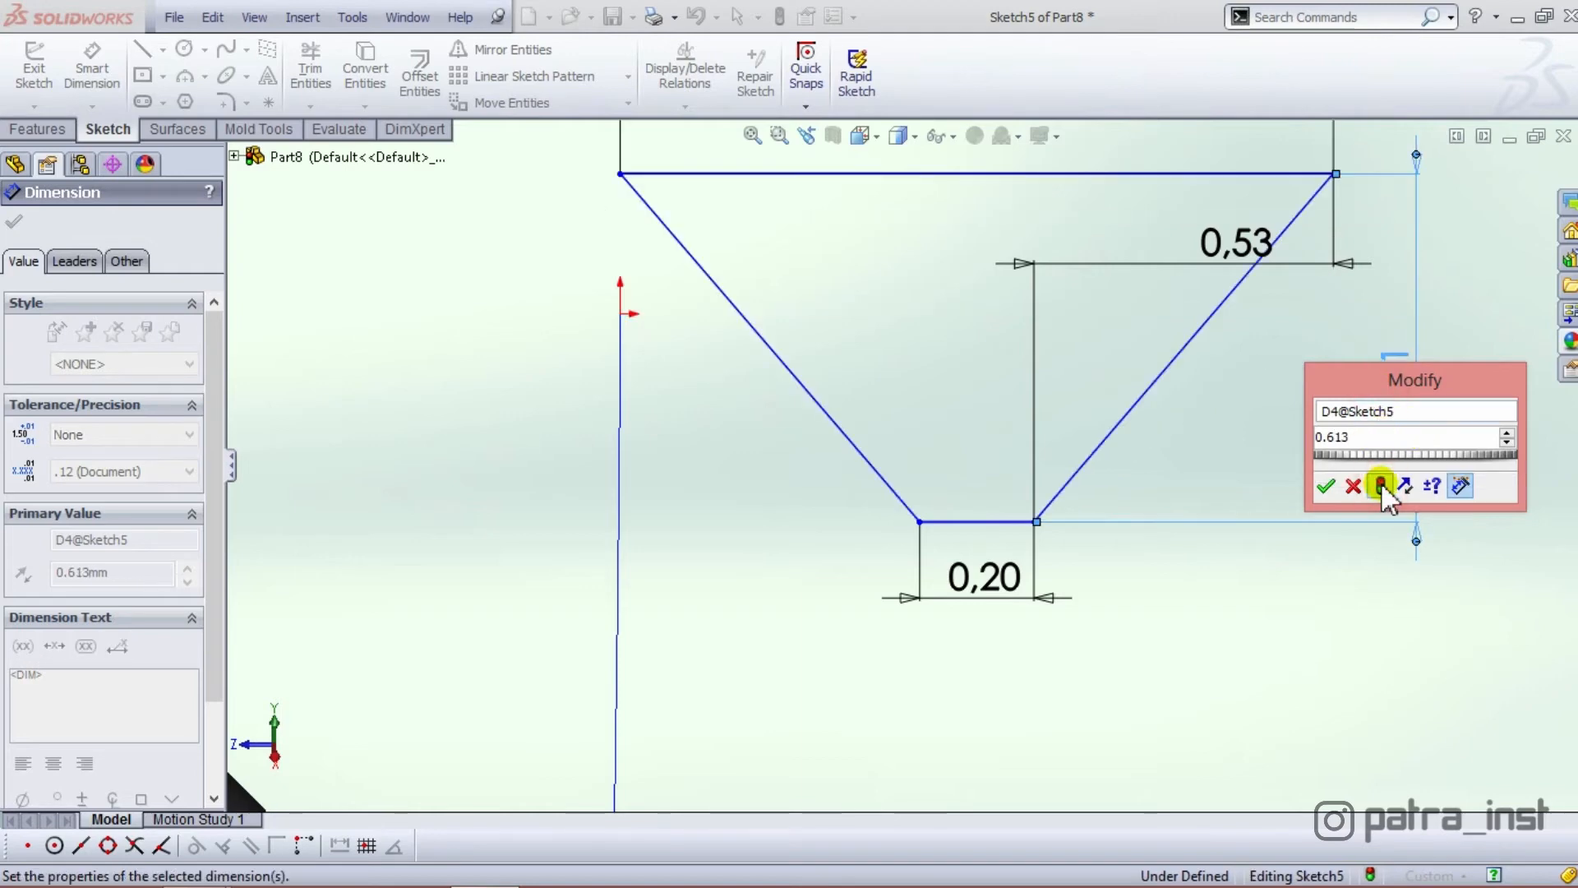
pyautogui.click(1326, 486)
pyautogui.scroll(3, 903, 463)
pyautogui.click(15, 222)
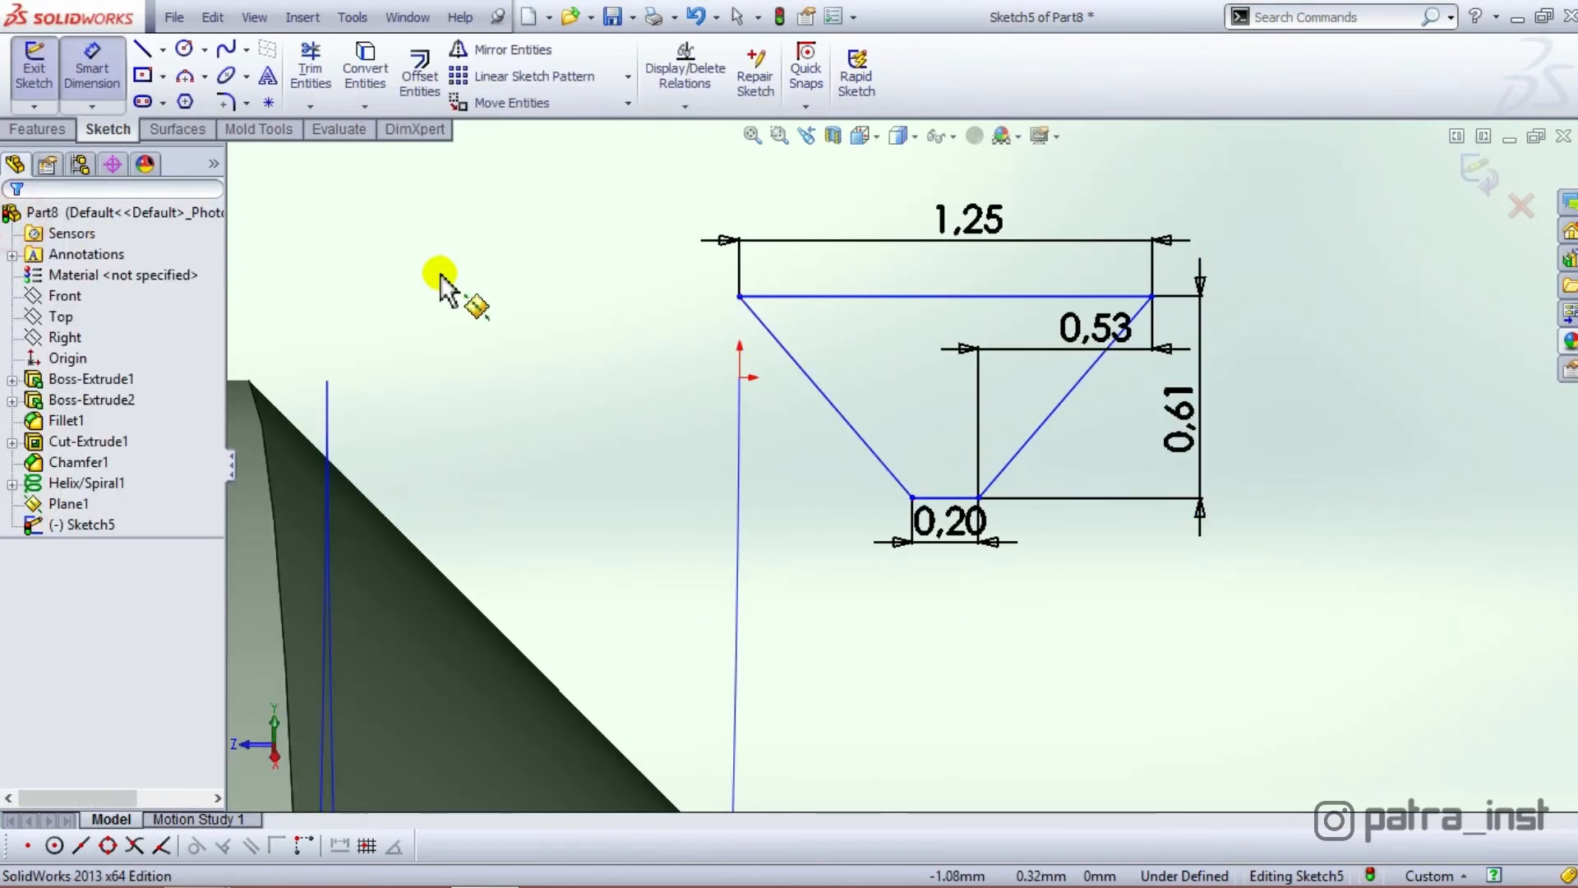
pyautogui.press('Escape')
# Place the profile's upper corner point nearest the origin at X 0 and Y 0
pyautogui.scroll(5, 750, 362)
pyautogui.click(744, 246)
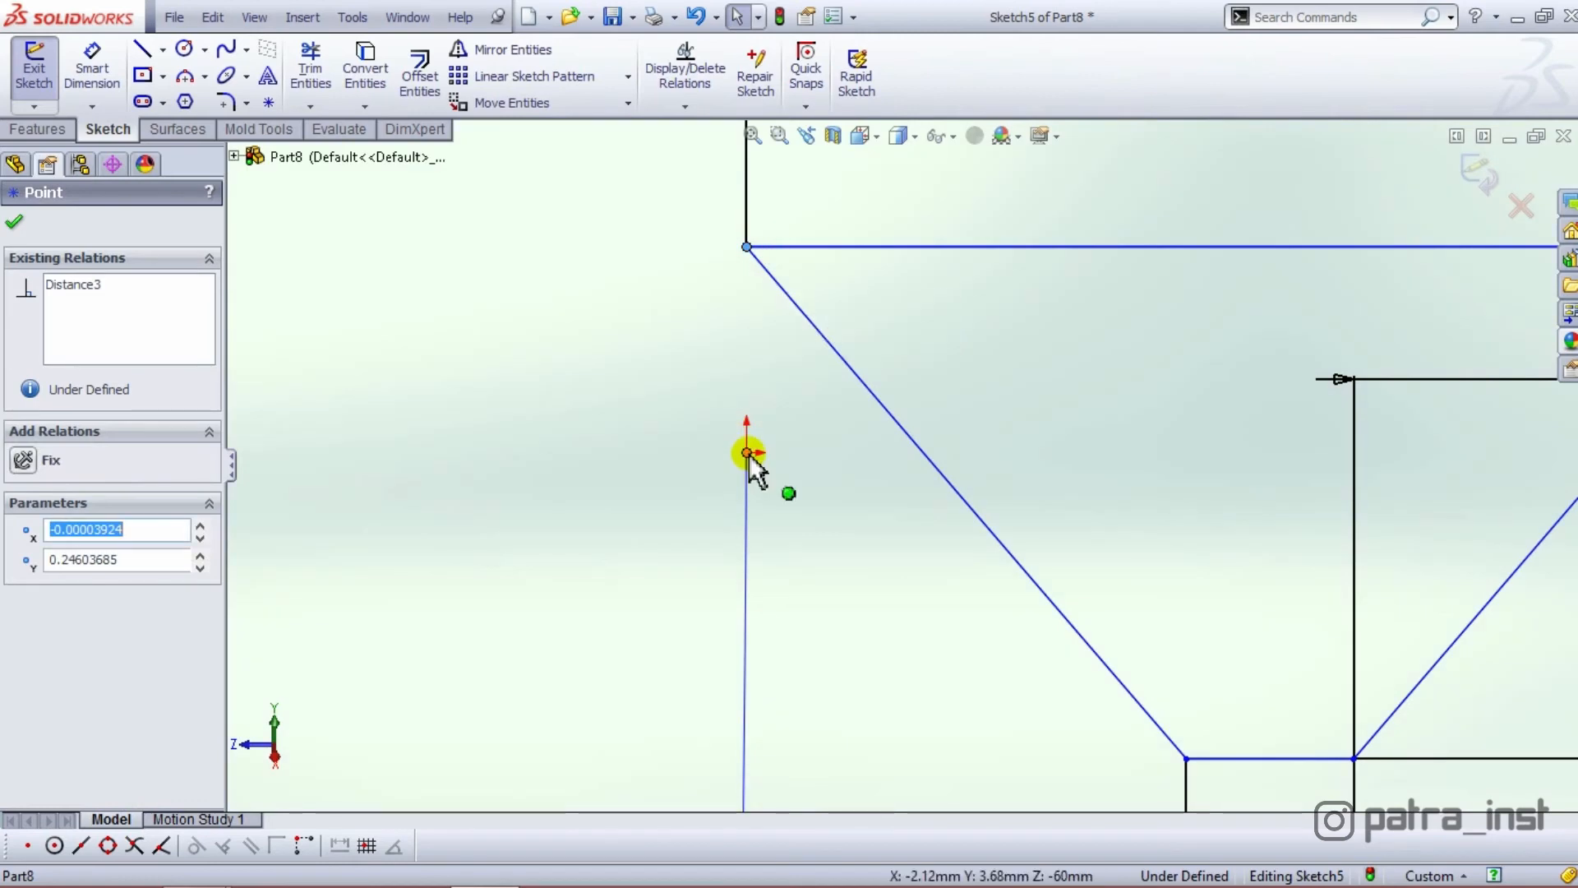
pyautogui.keyDown('ctrl'); pyautogui.click(748, 453); pyautogui.keyUp('ctrl')
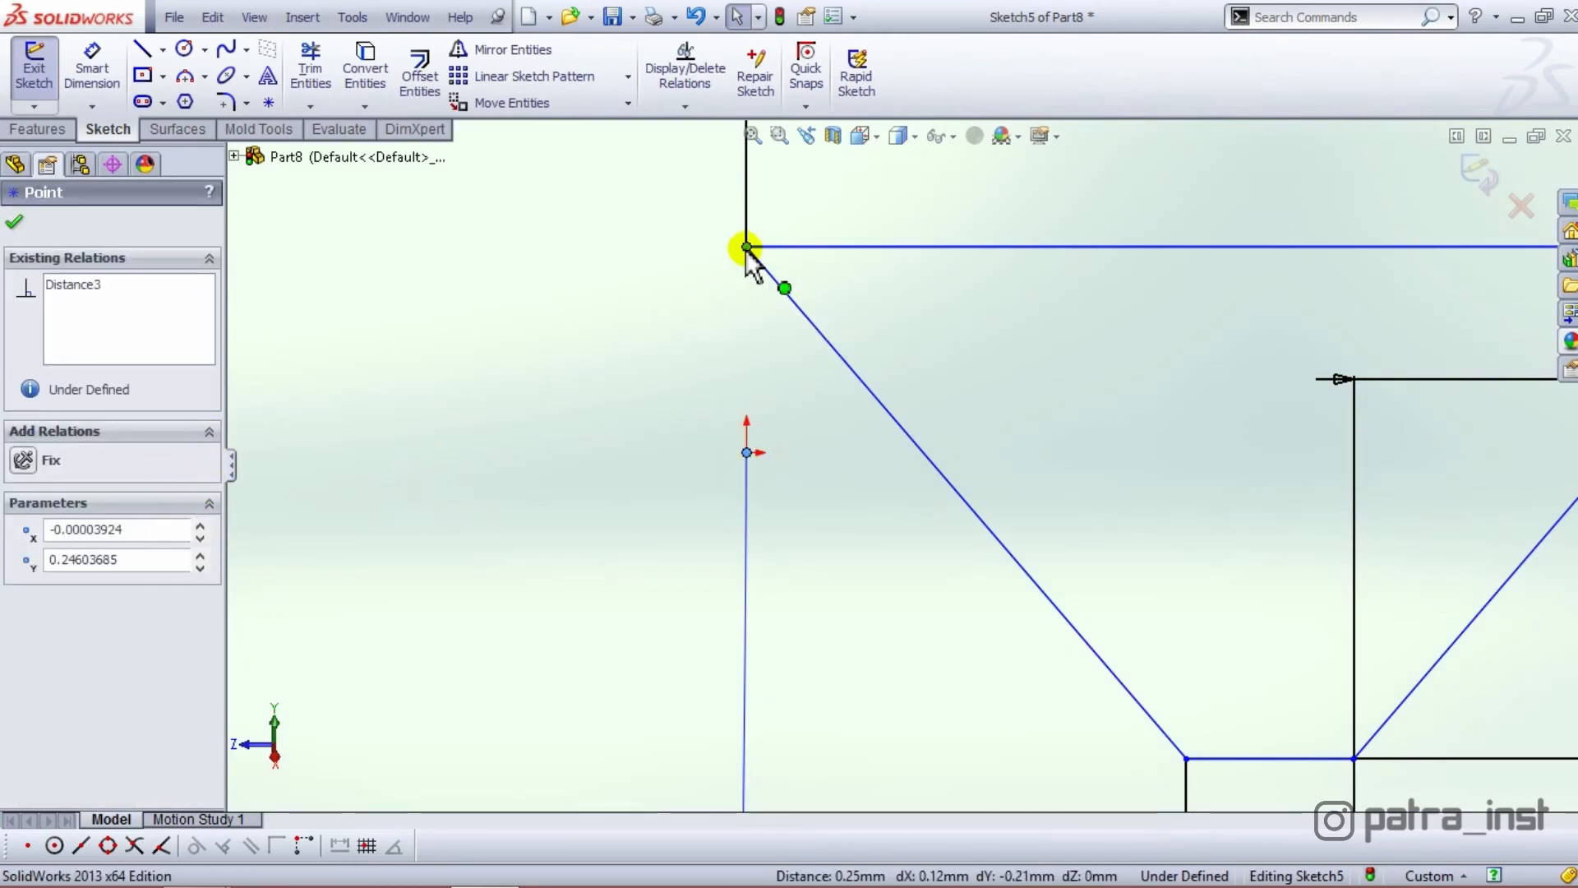
pyautogui.moveTo(176, 529); pyautogui.dragTo(51, 531)
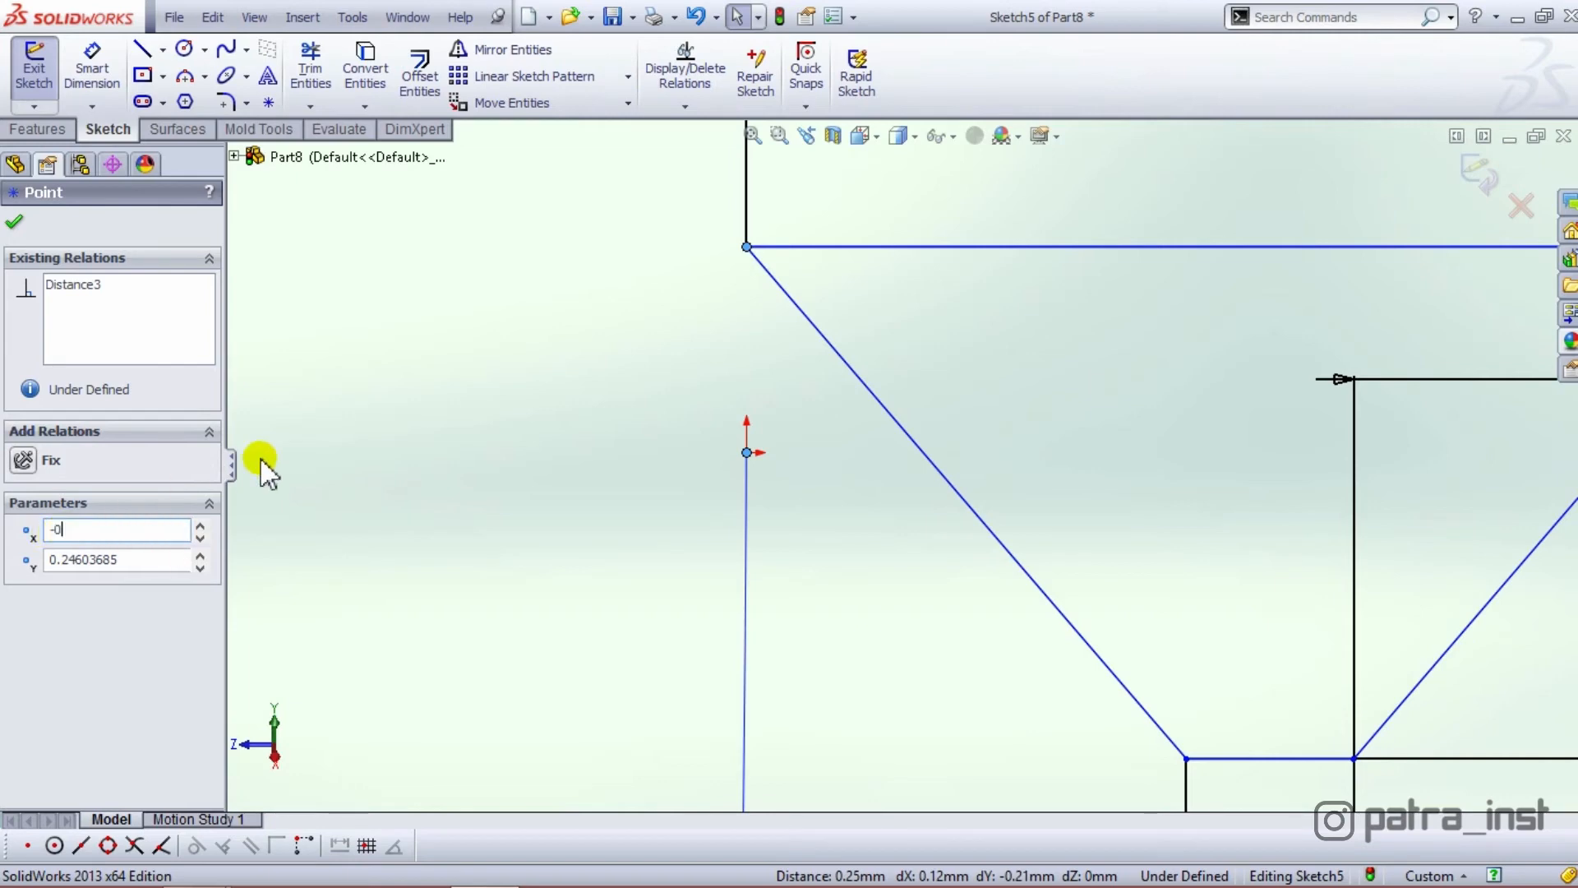
pyautogui.click(416, 411)
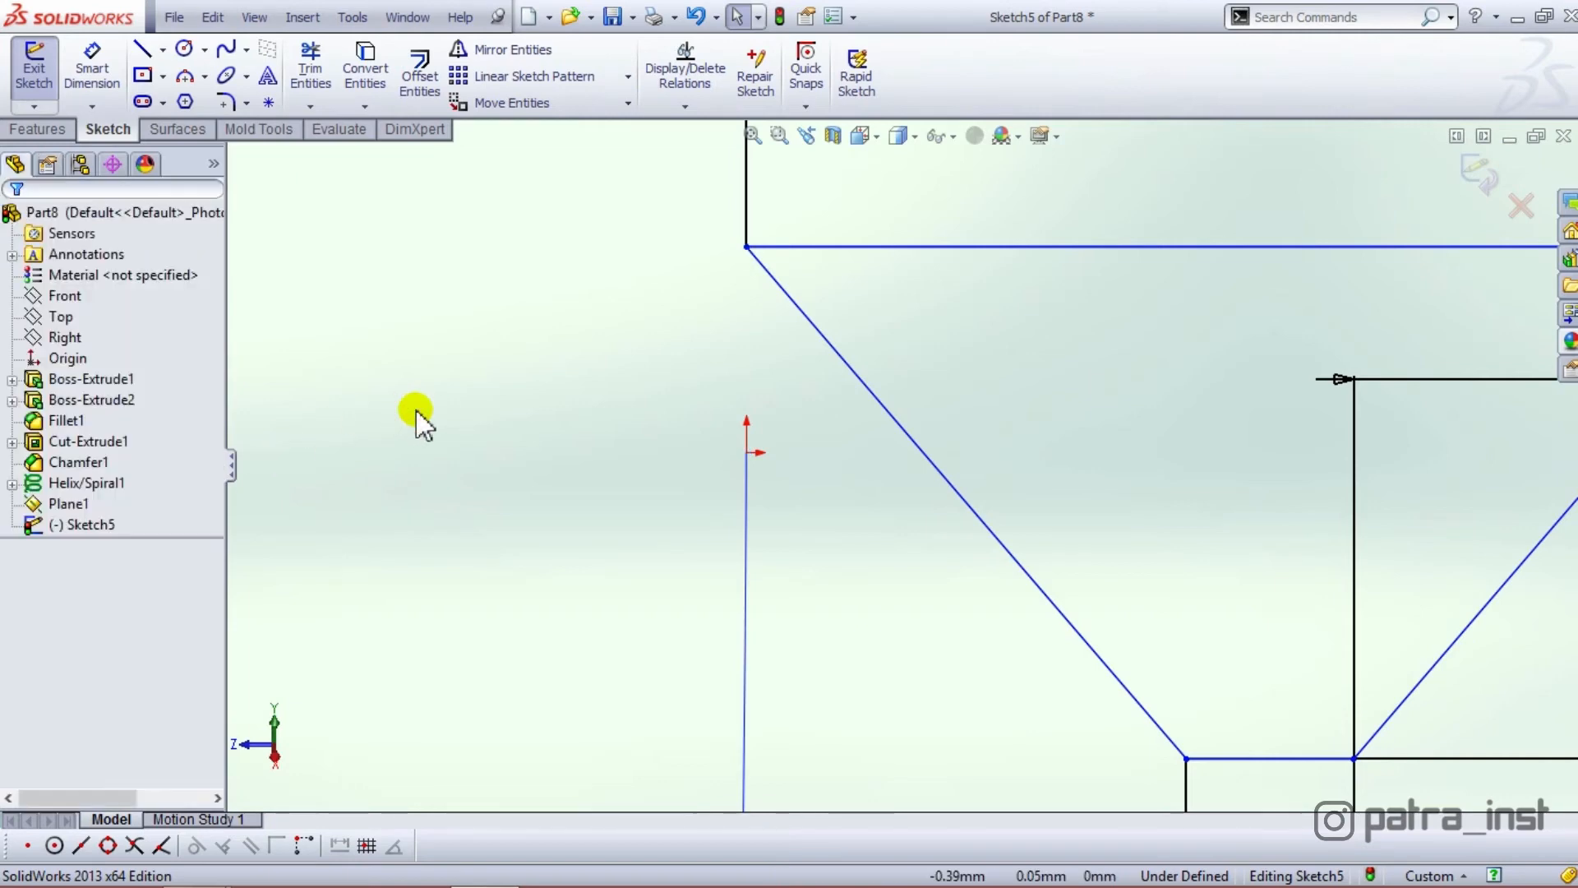
pyautogui.click(746, 246)
pyautogui.moveTo(142, 562); pyautogui.dragTo(22, 567)
pyautogui.write('0')
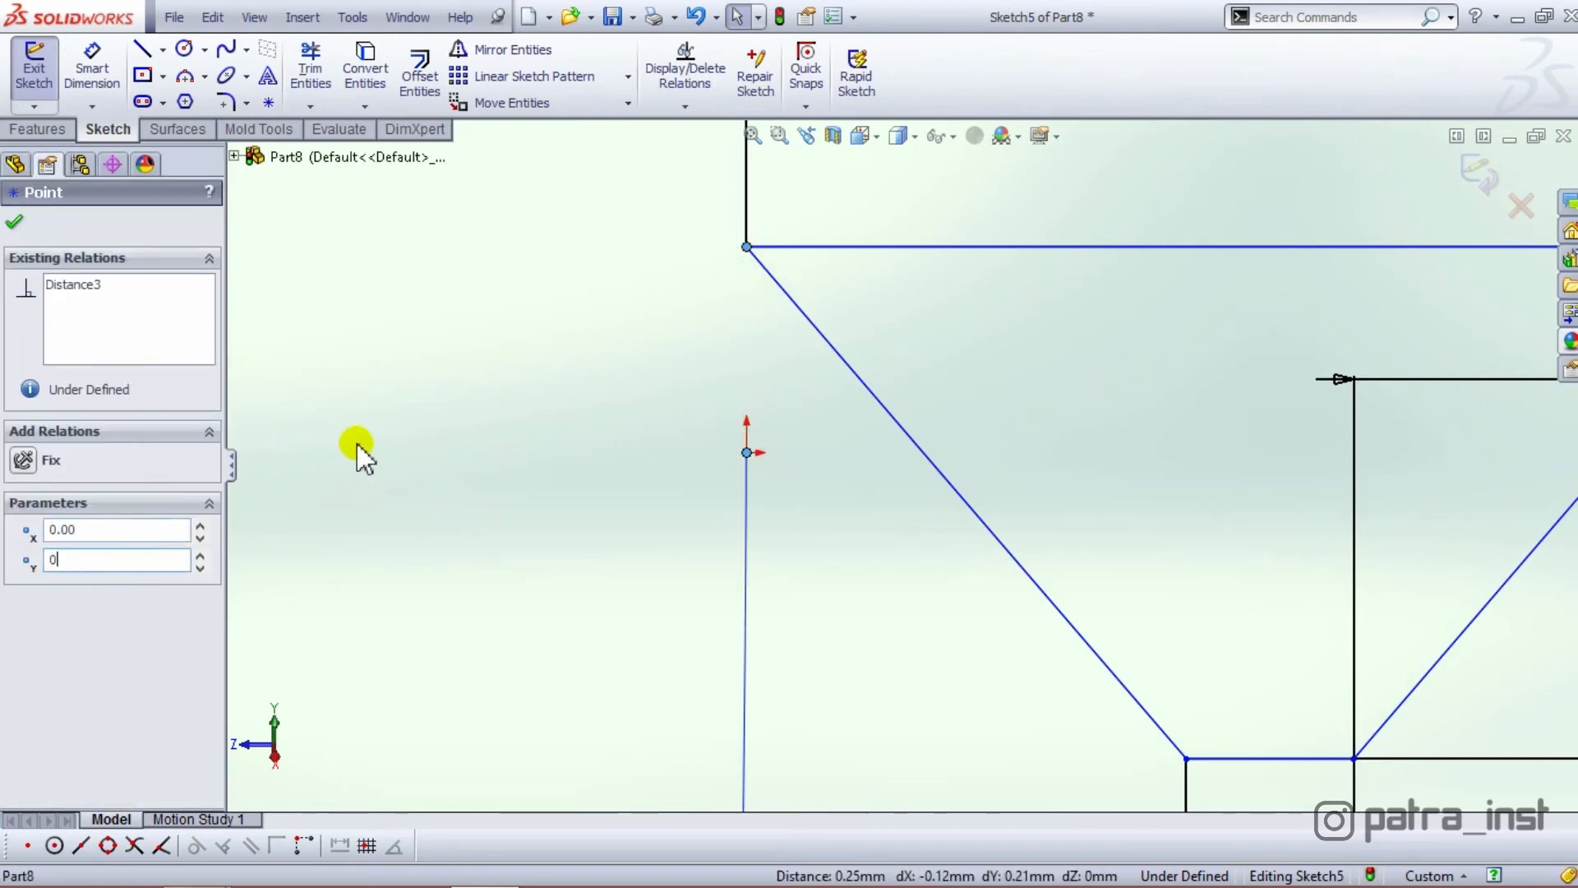
pyautogui.press('Return')
# Reposition the 1.25 mm and 0.525 mm dimensions higher above the profile's upper line and close the sketch
pyautogui.scroll(2, 1198, 559)
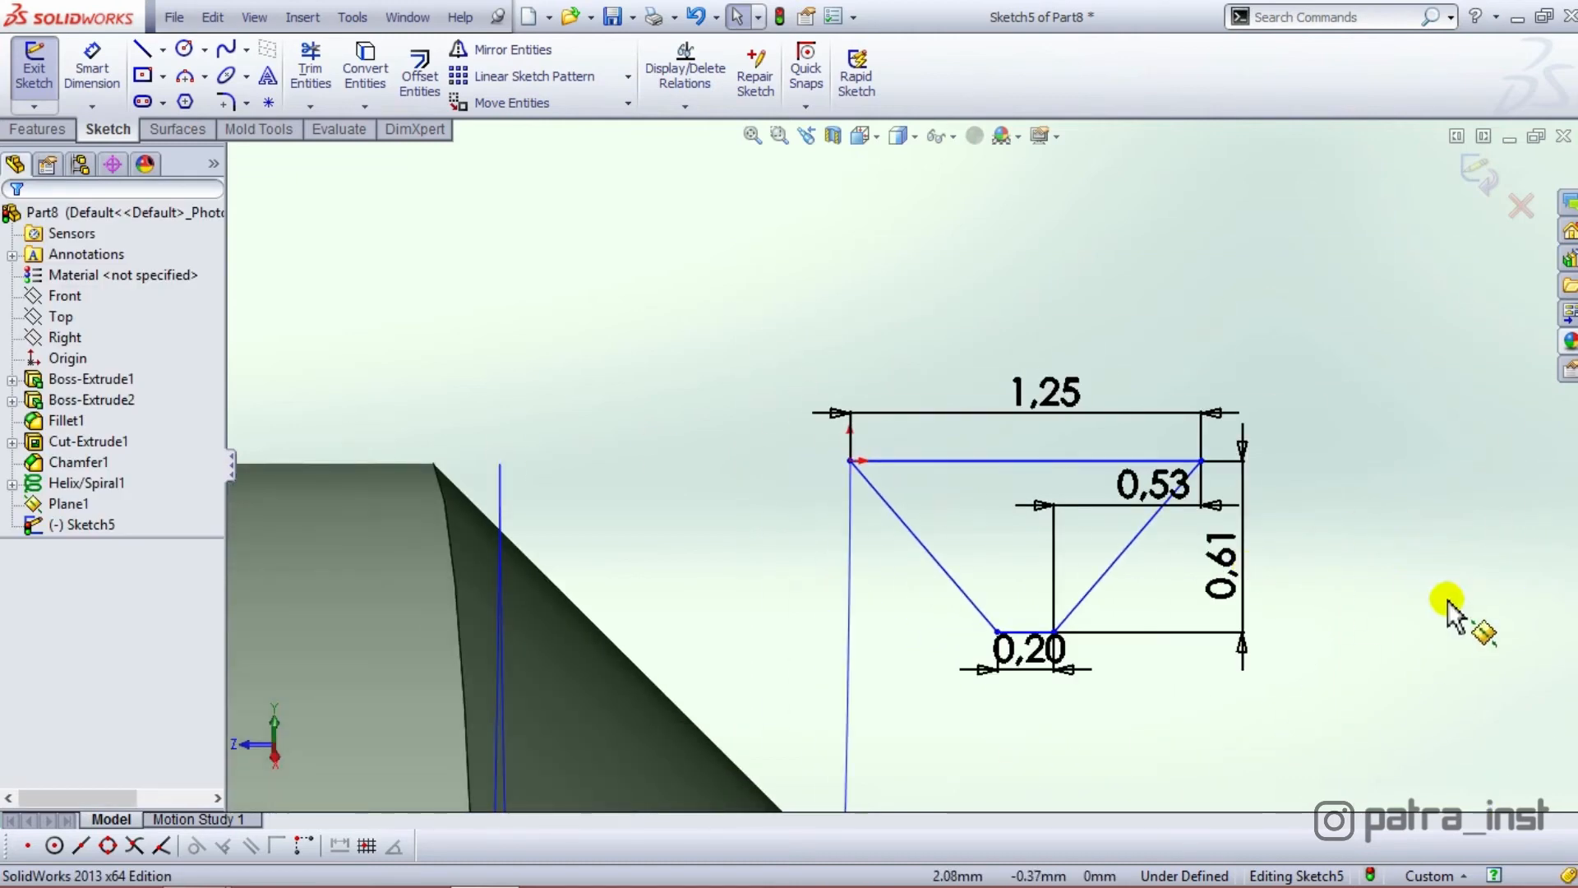
pyautogui.scroll(-2, 1444, 616)
pyautogui.moveTo(975, 373); pyautogui.dragTo(974, 263)
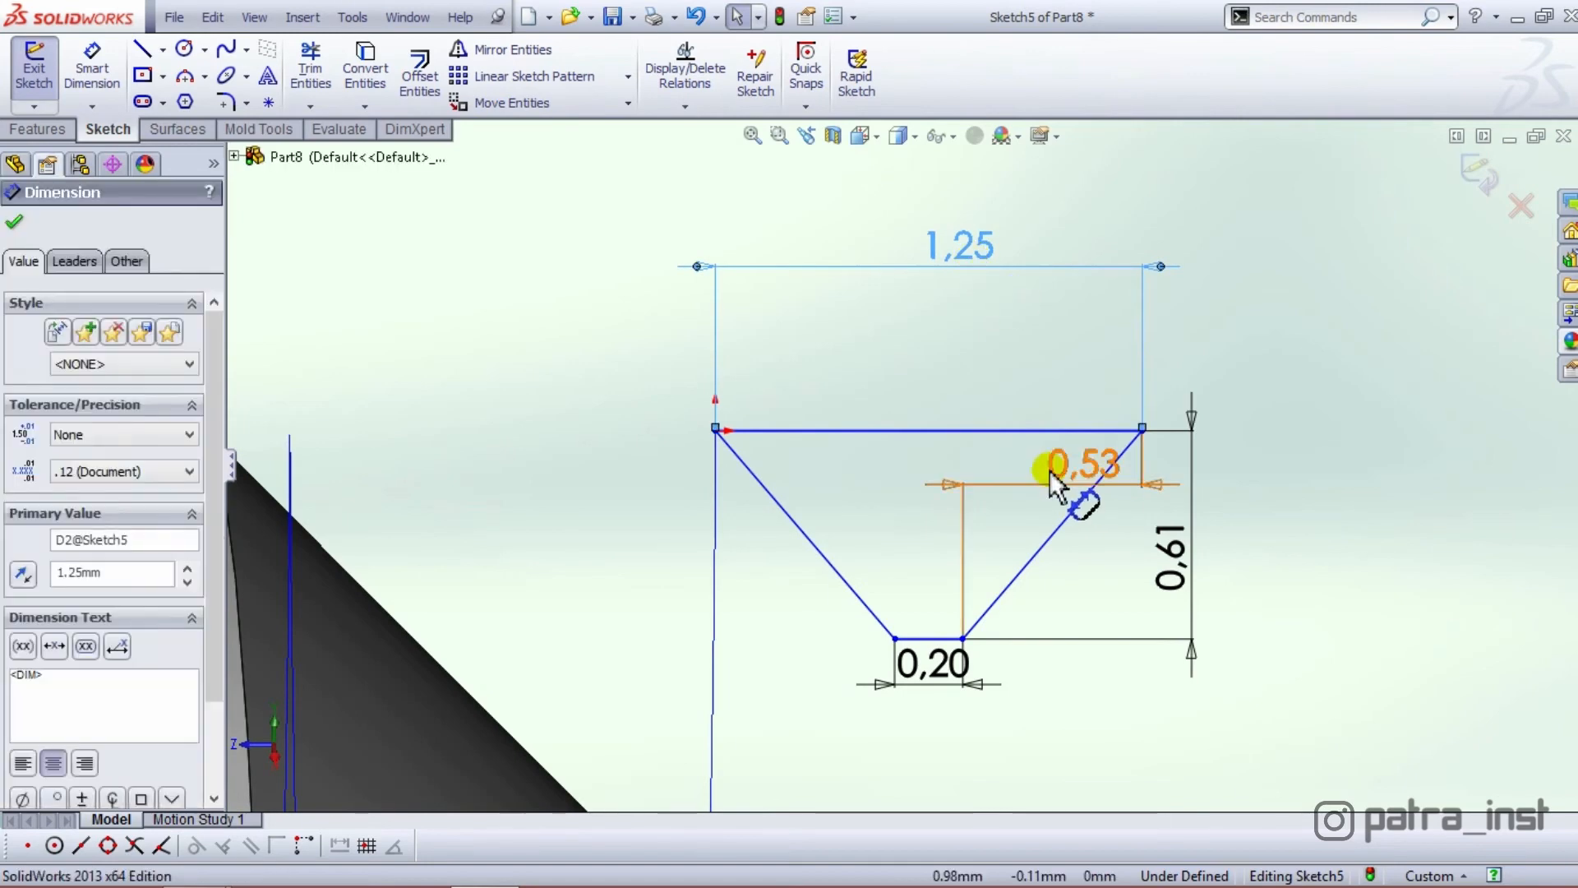
pyautogui.moveTo(1082, 468); pyautogui.dragTo(1076, 313)
pyautogui.scroll(1, 858, 436)
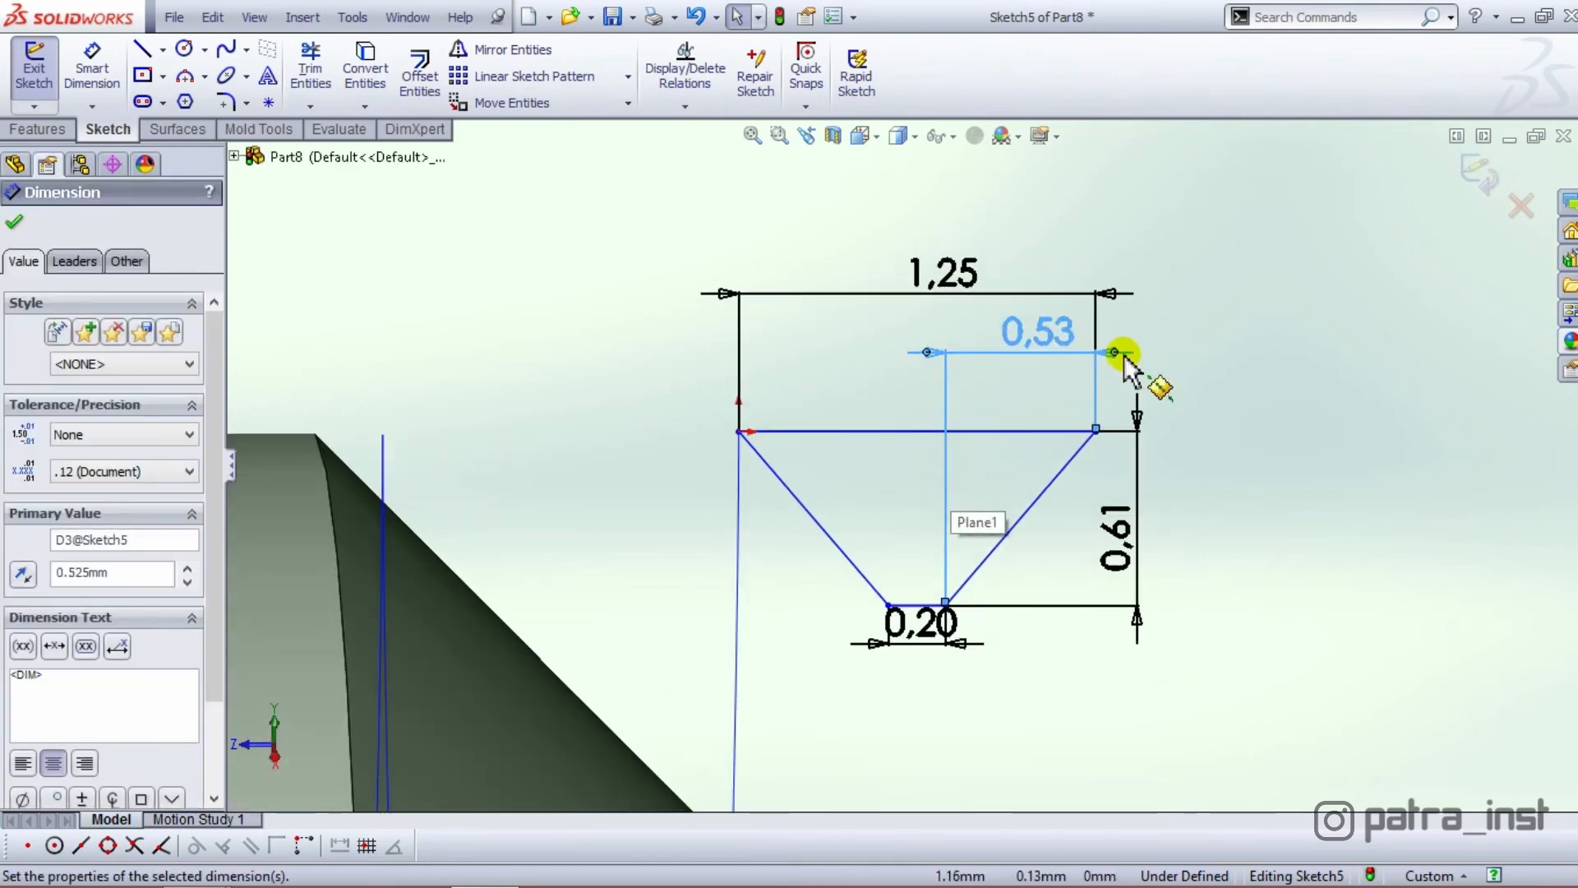
pyautogui.click(1475, 172)
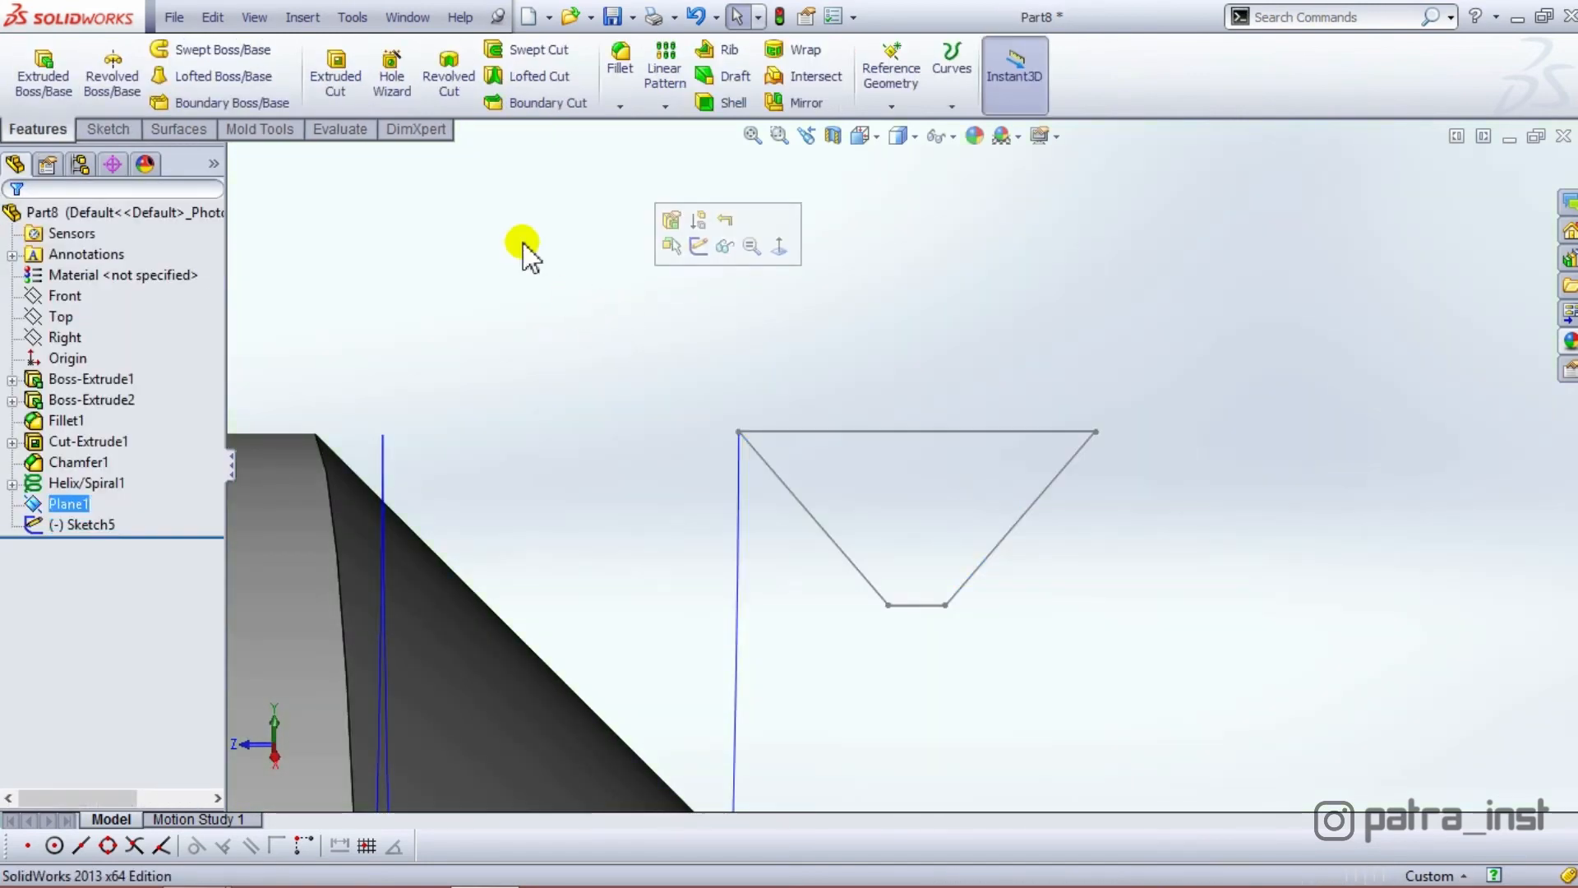
# Create a swept cut using the trapezoidal sketch as profile and the helix as path
pyautogui.click(535, 51)
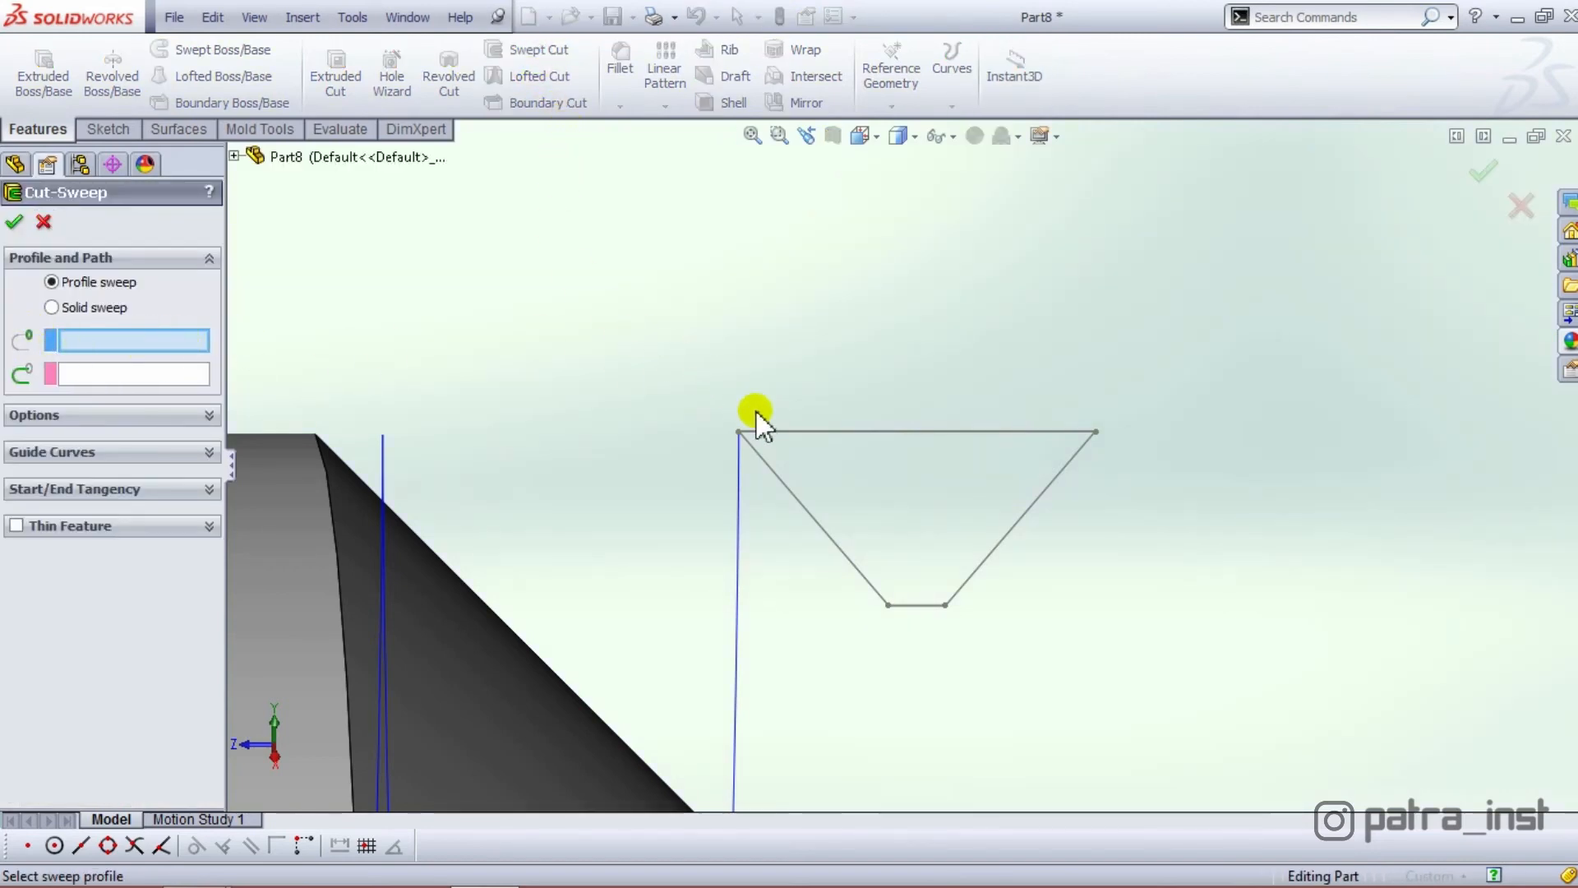
pyautogui.click(783, 431)
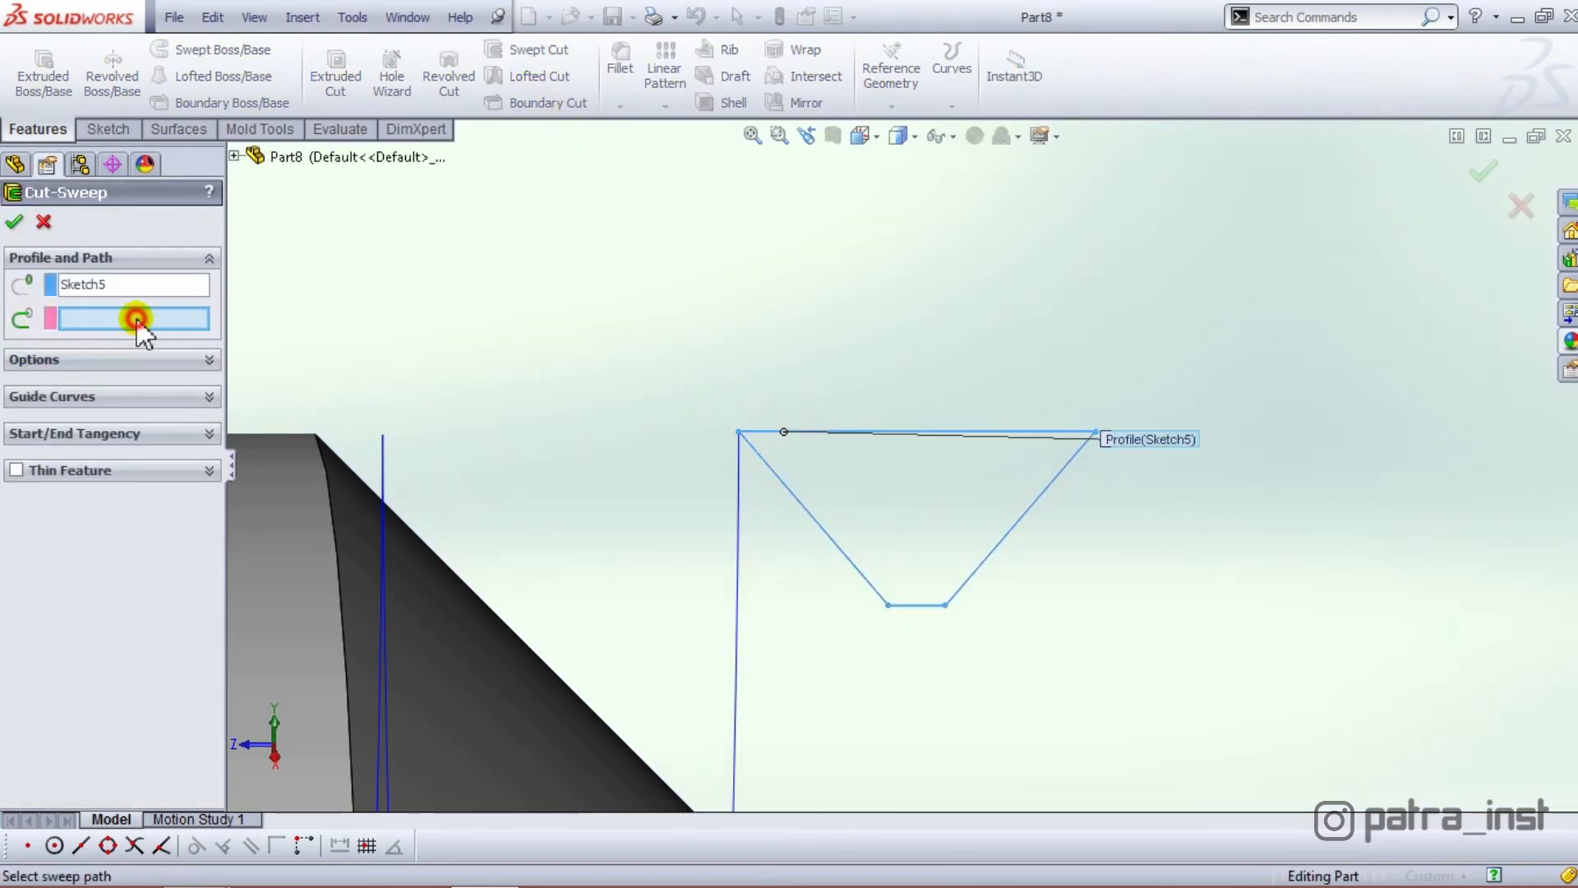
pyautogui.click(739, 506)
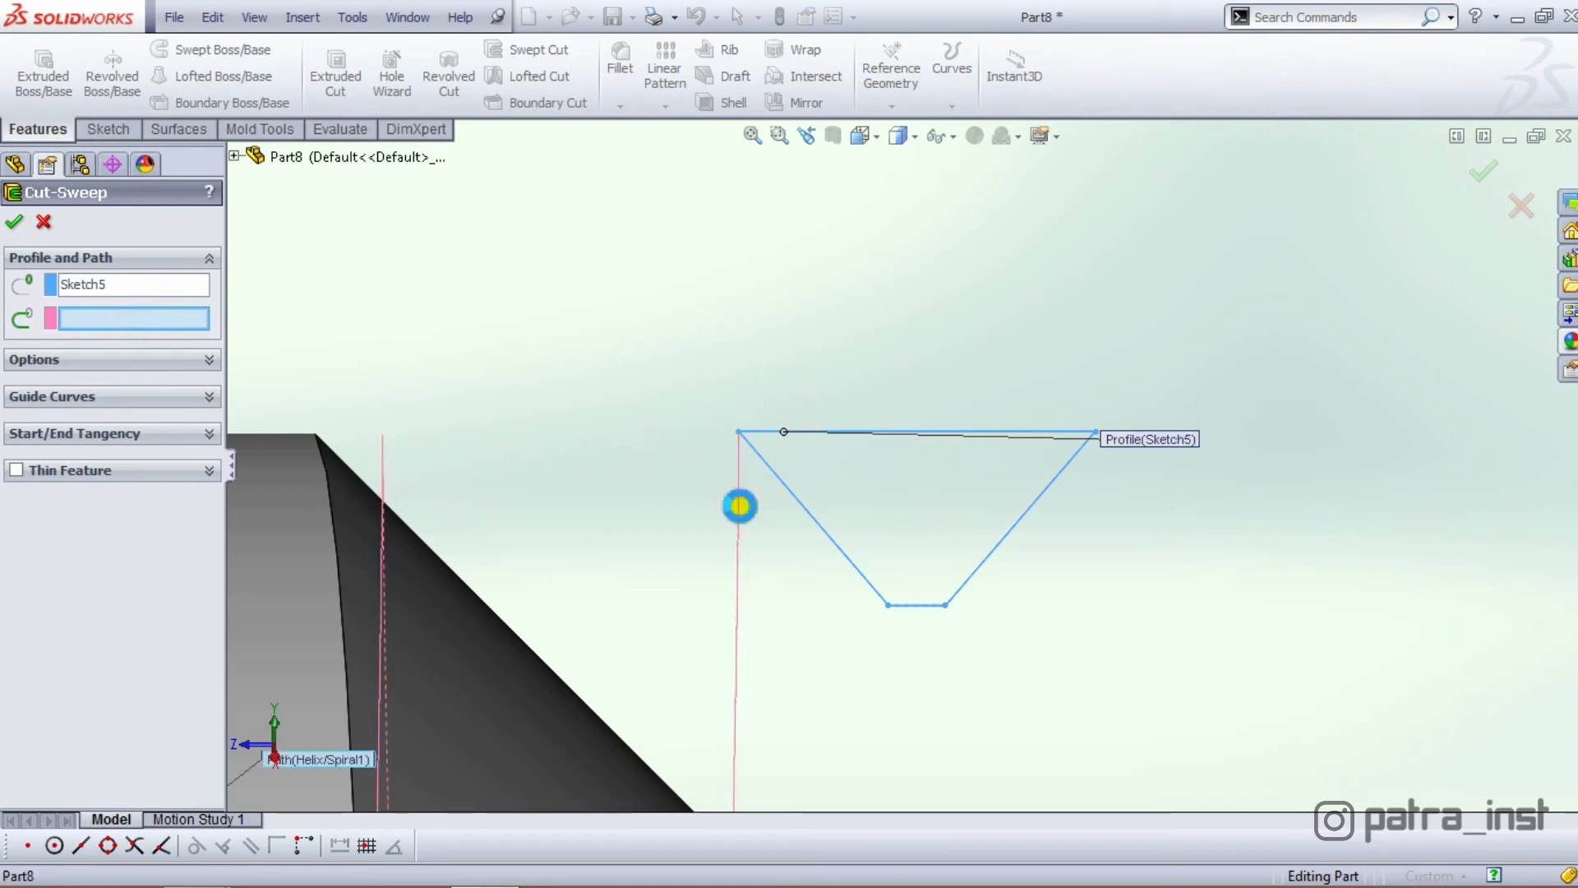
pyautogui.scroll(-10, 610, 549)
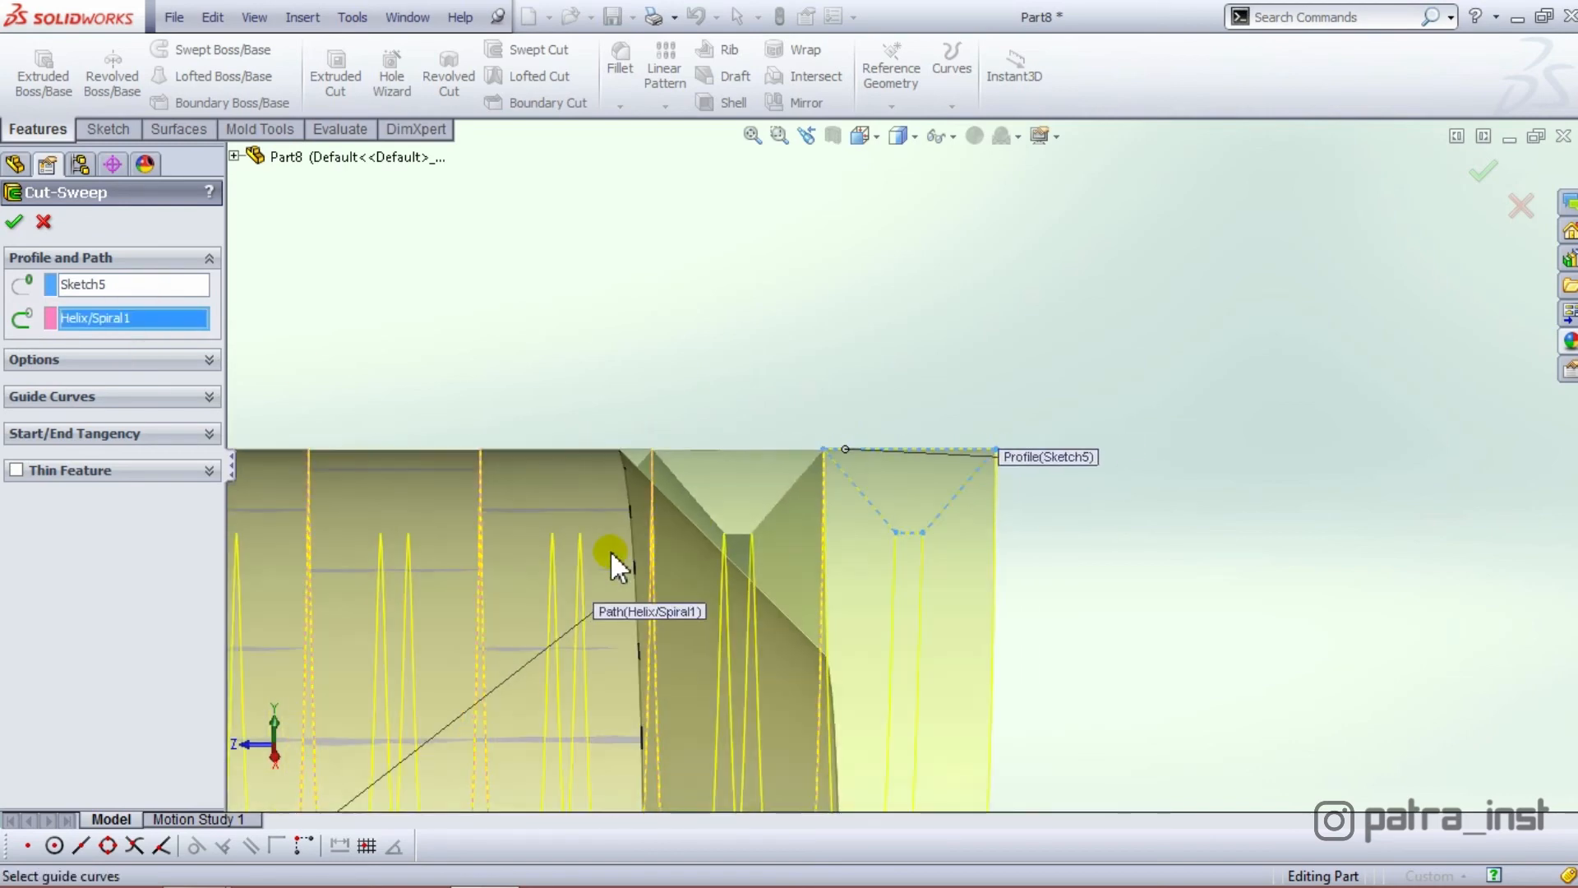
pyautogui.scroll(3, 575, 516)
pyautogui.click(14, 222)
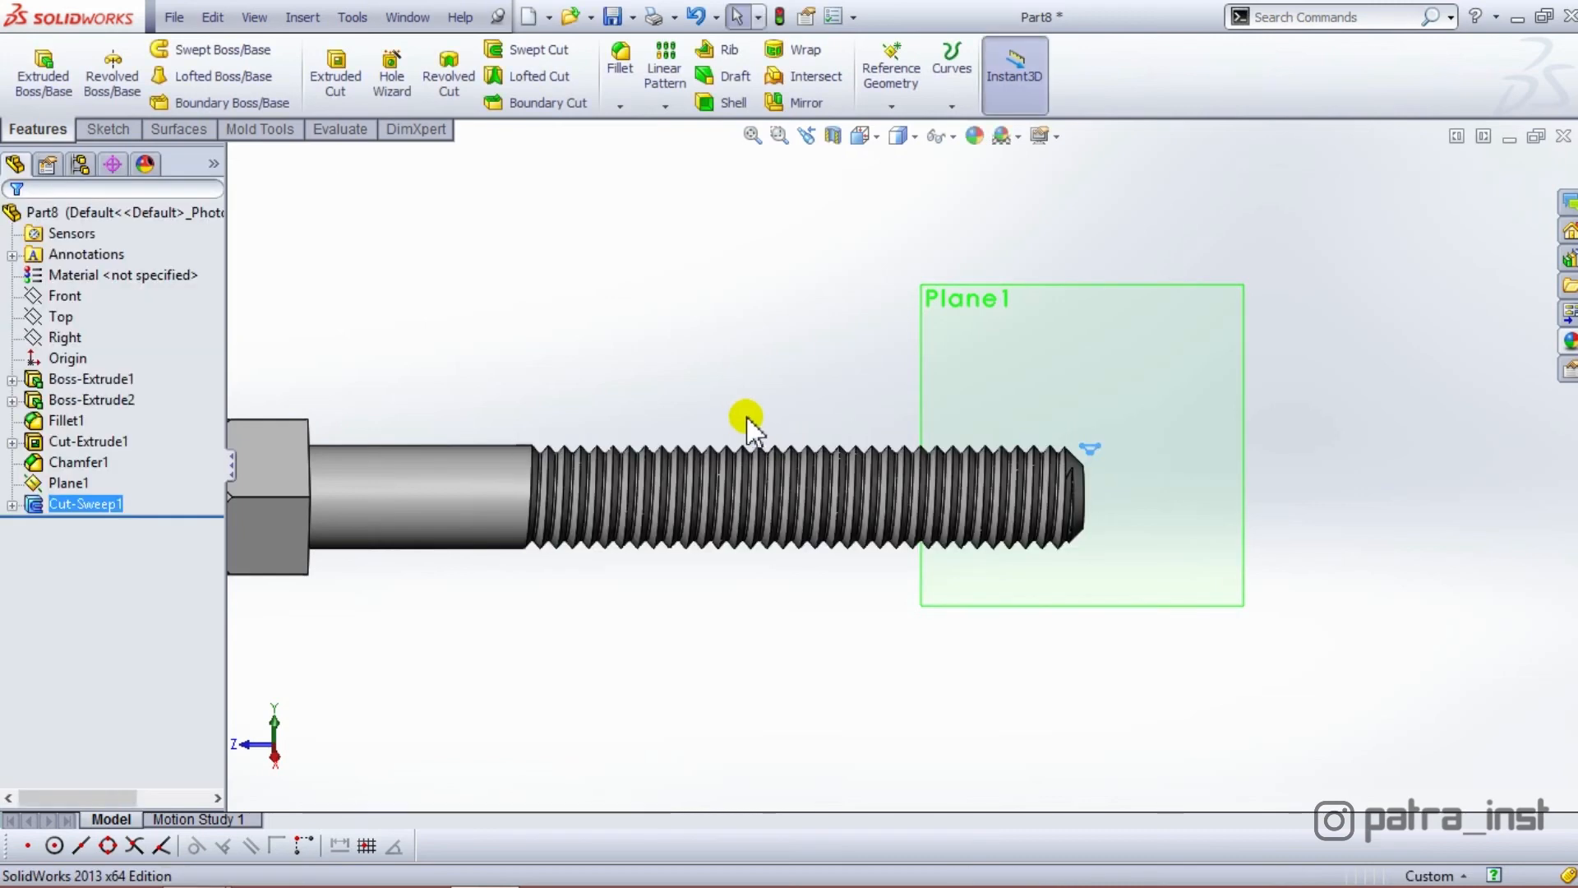
# Hide Plane1, the reference plane at the threaded end of the bolt
pyautogui.scroll(2, 909, 451)
pyautogui.scroll(-2, 909, 444)
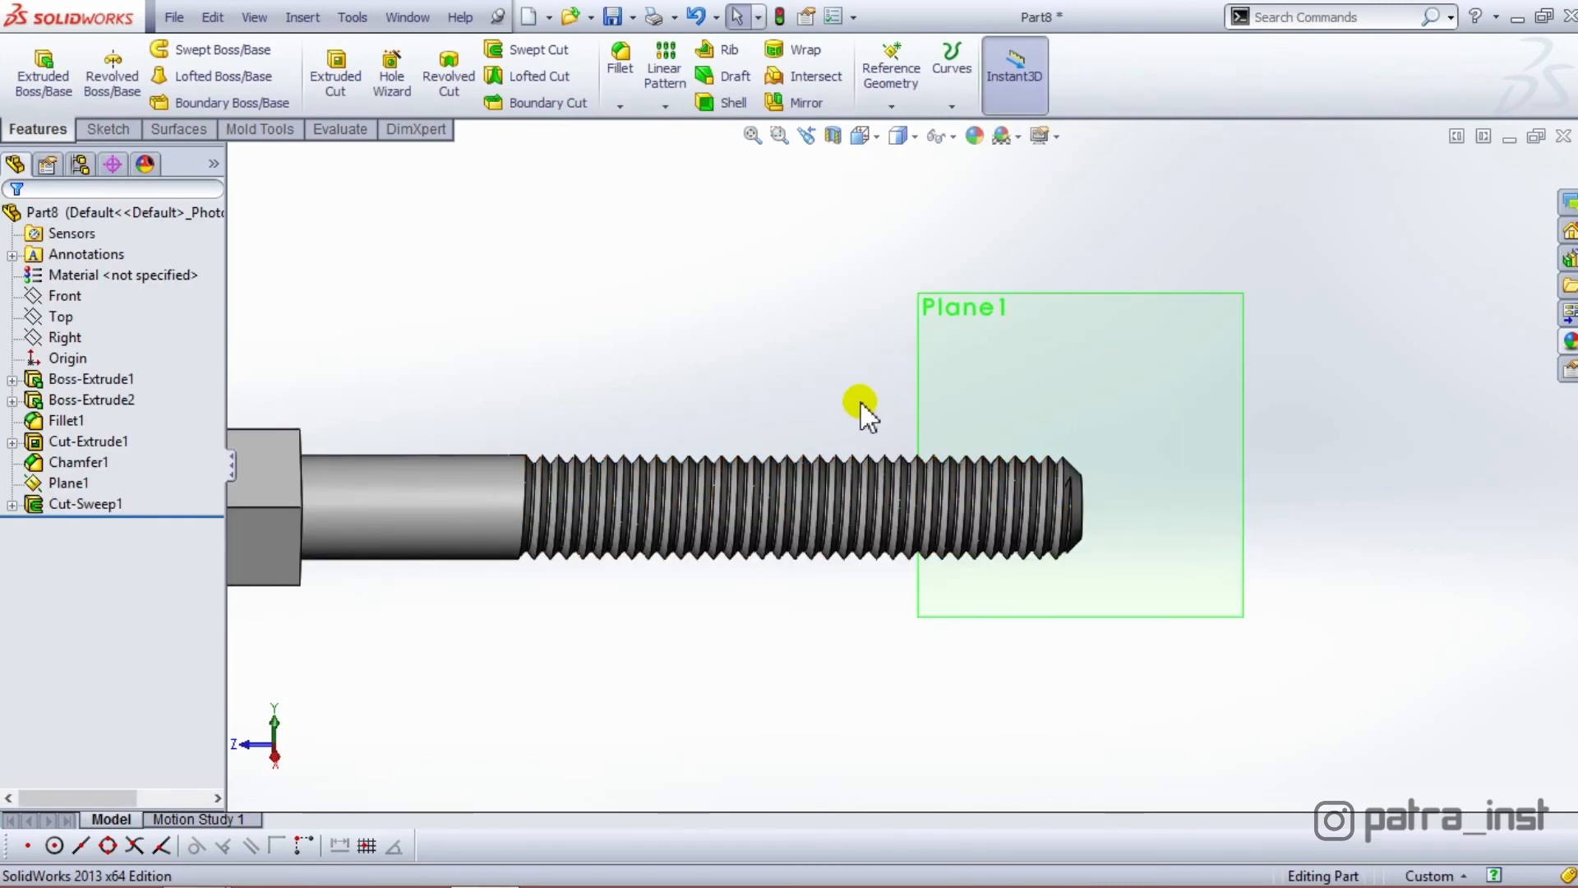
pyautogui.rightClick(945, 344)
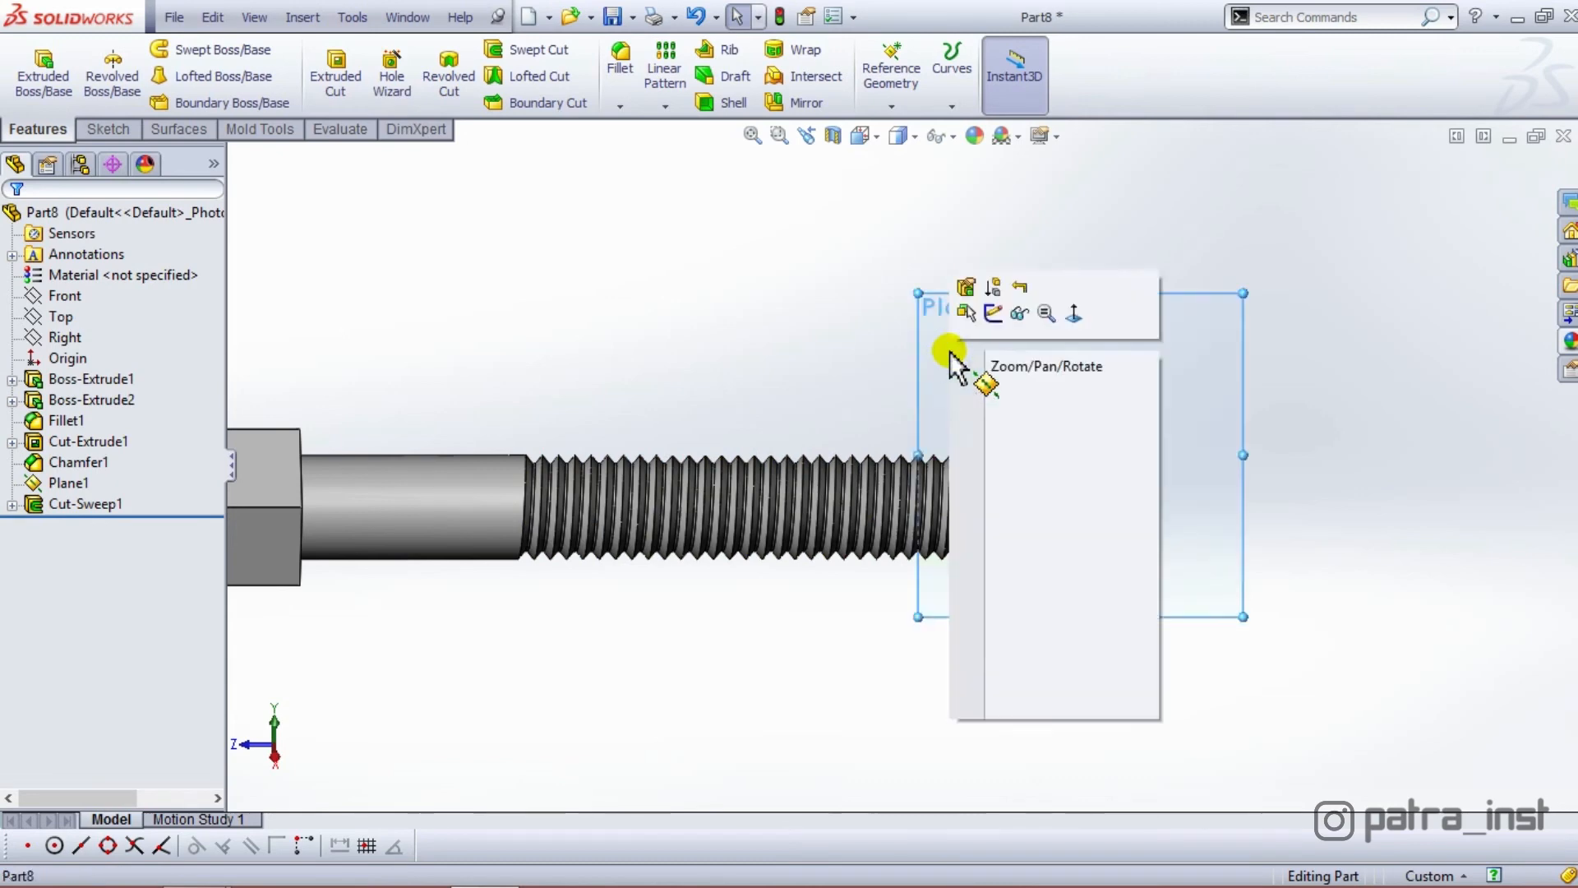
pyautogui.click(1017, 318)
# Apply the chromium plate appearance from the Metal category to the bolt
pyautogui.scroll(3, 962, 440)
pyautogui.moveTo(959, 434); pyautogui.dragTo(693, 683, button='middle')
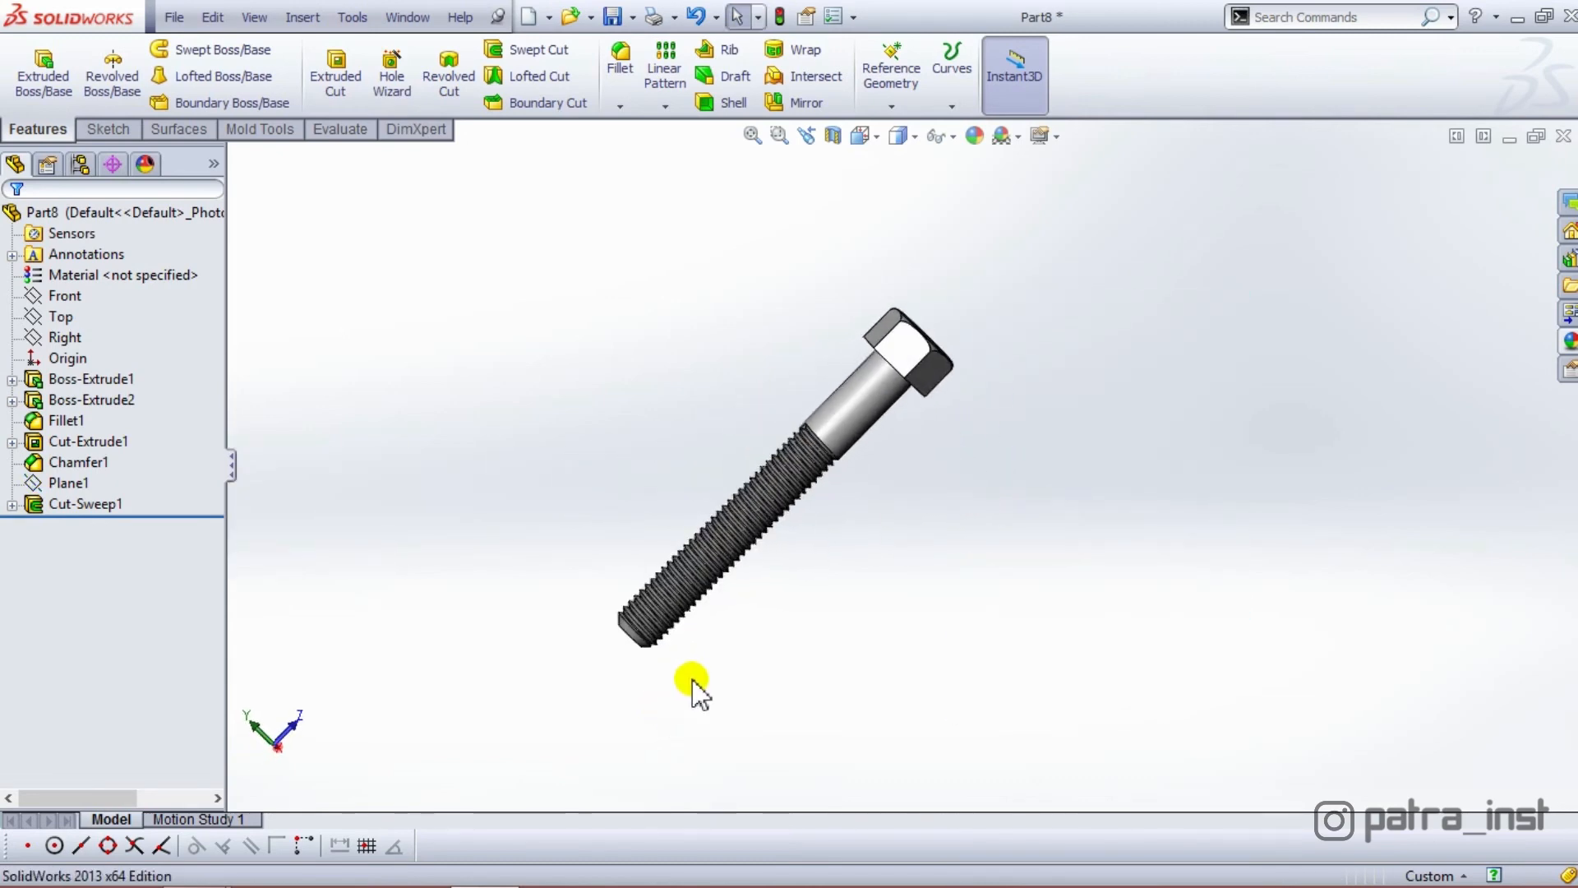
pyautogui.click(1567, 339)
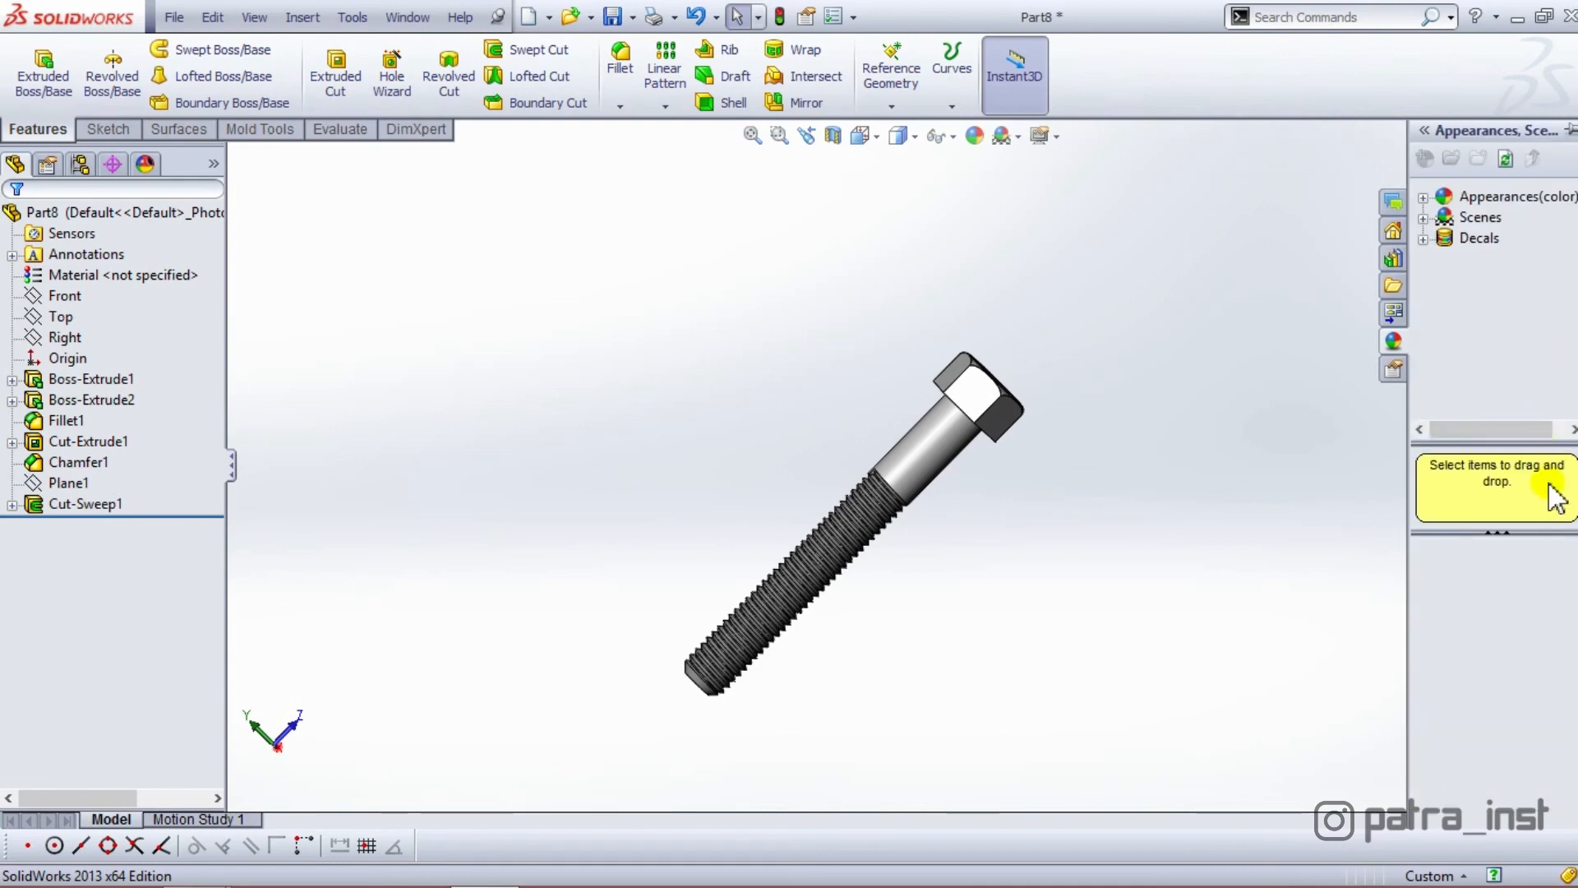
pyautogui.click(1423, 198)
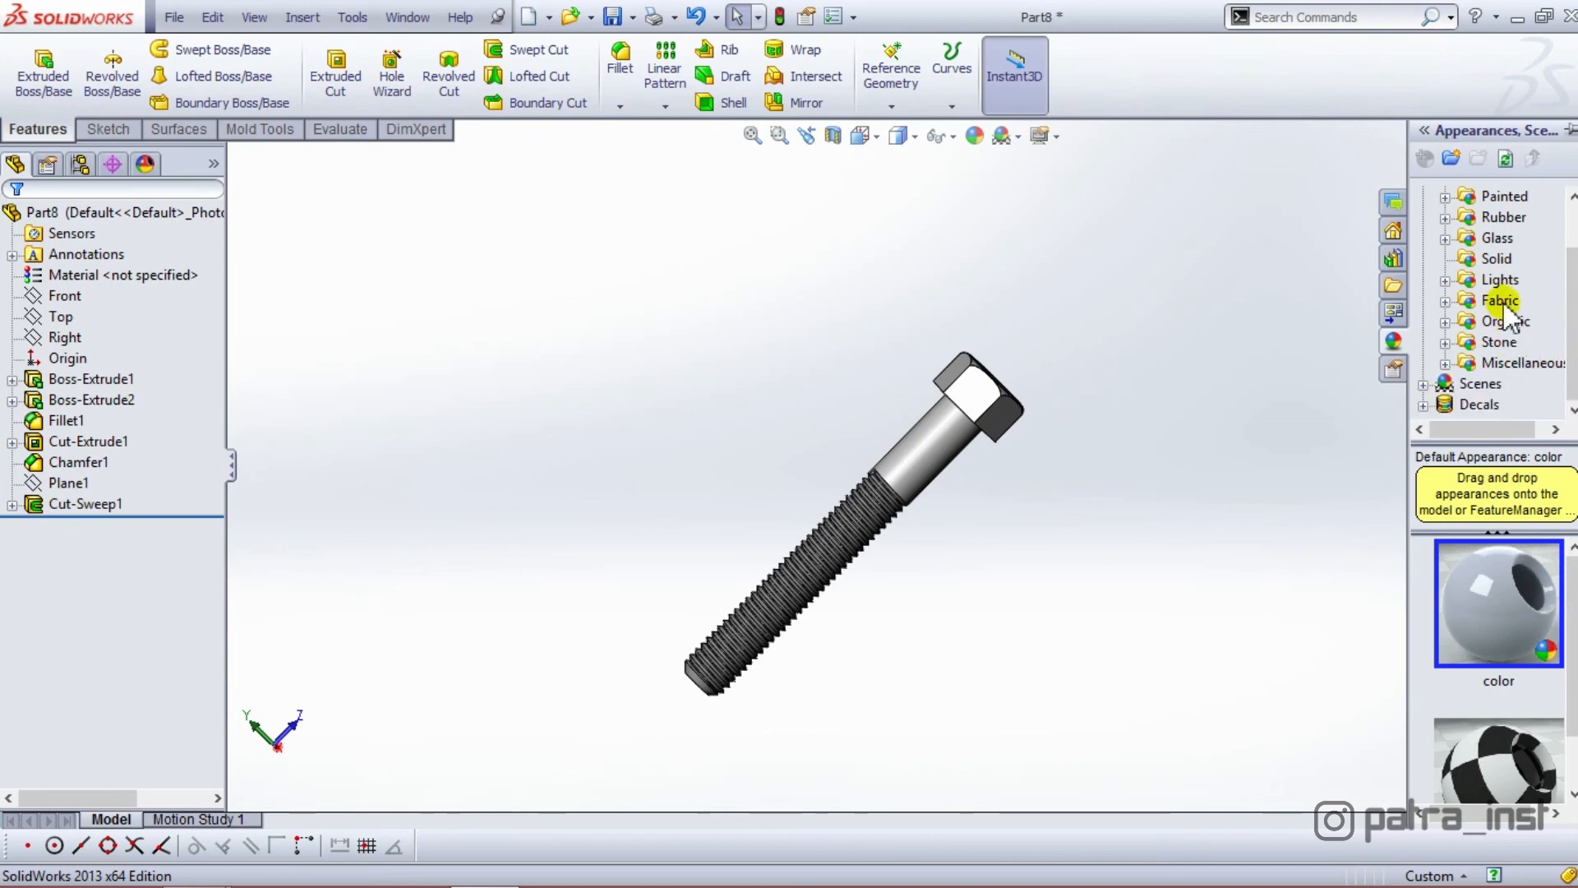
pyautogui.click(1496, 259)
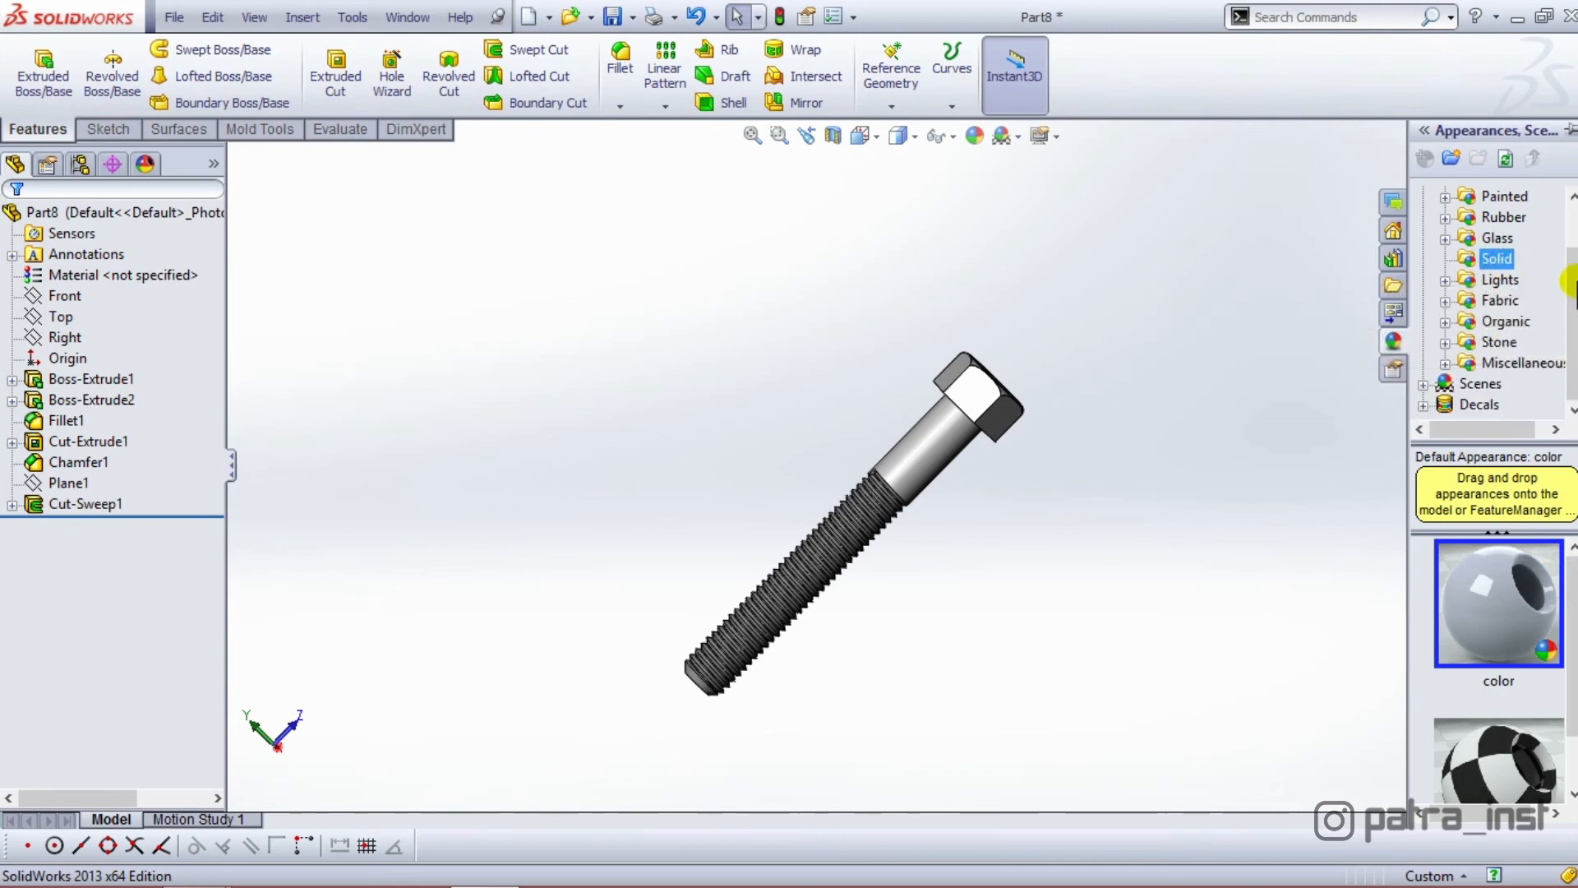
pyautogui.moveTo(1571, 279)
pyautogui.mouseDown()
pyautogui.moveTo(1572, 262)
pyautogui.moveTo(1573, 325)
pyautogui.moveTo(1572, 285)
pyautogui.mouseUp()
pyautogui.click(1500, 277)
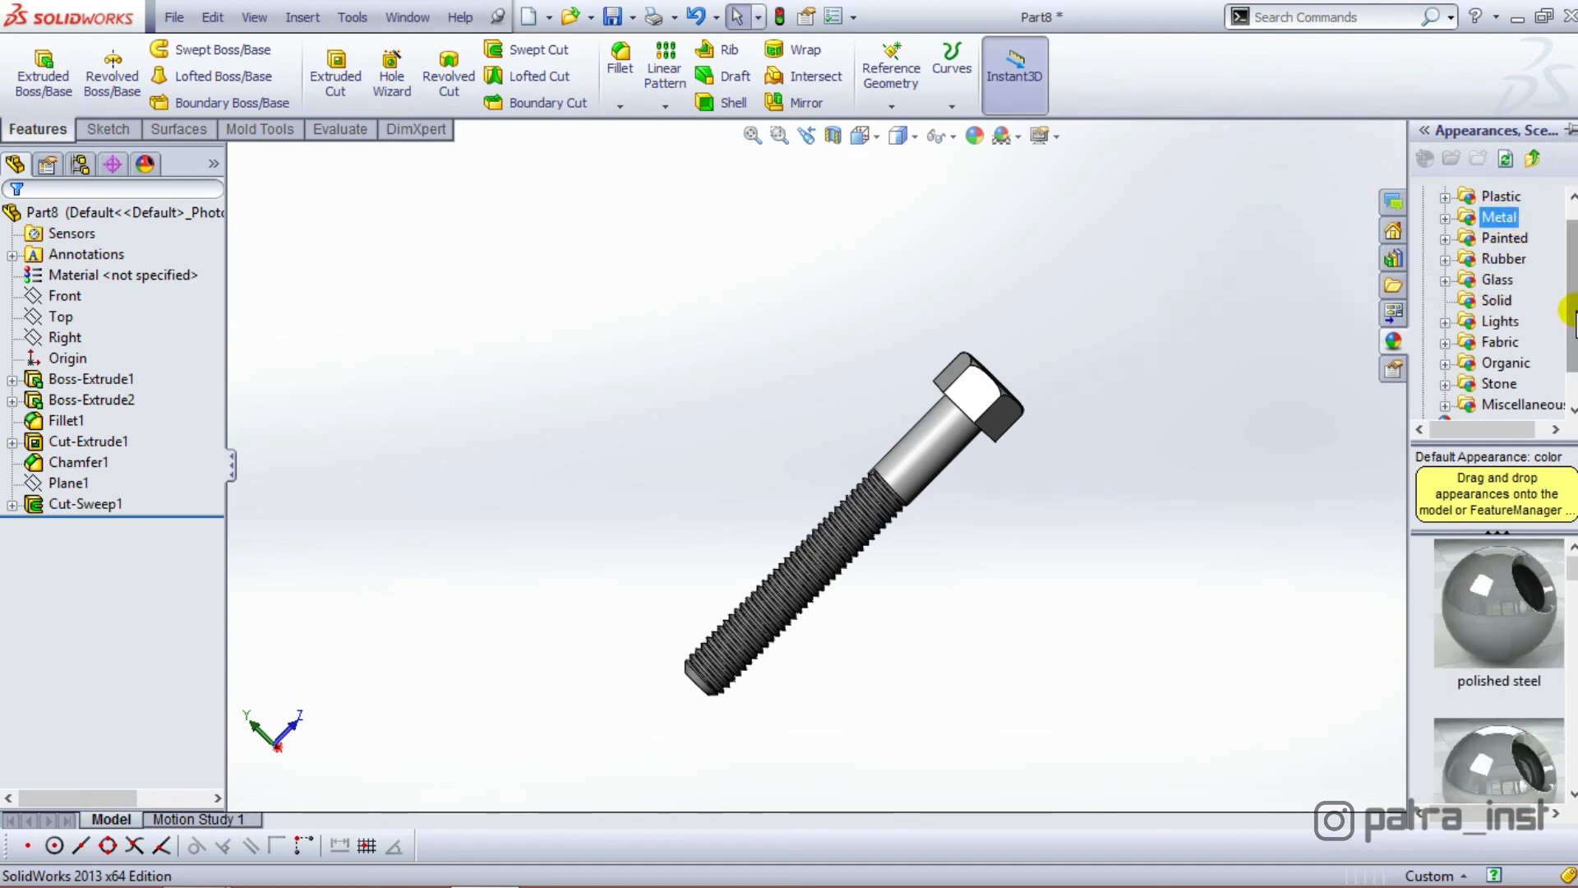
pyautogui.moveTo(1573, 311); pyautogui.dragTo(1573, 338)
pyautogui.scroll(-1, 1520, 629)
pyautogui.click(1511, 602)
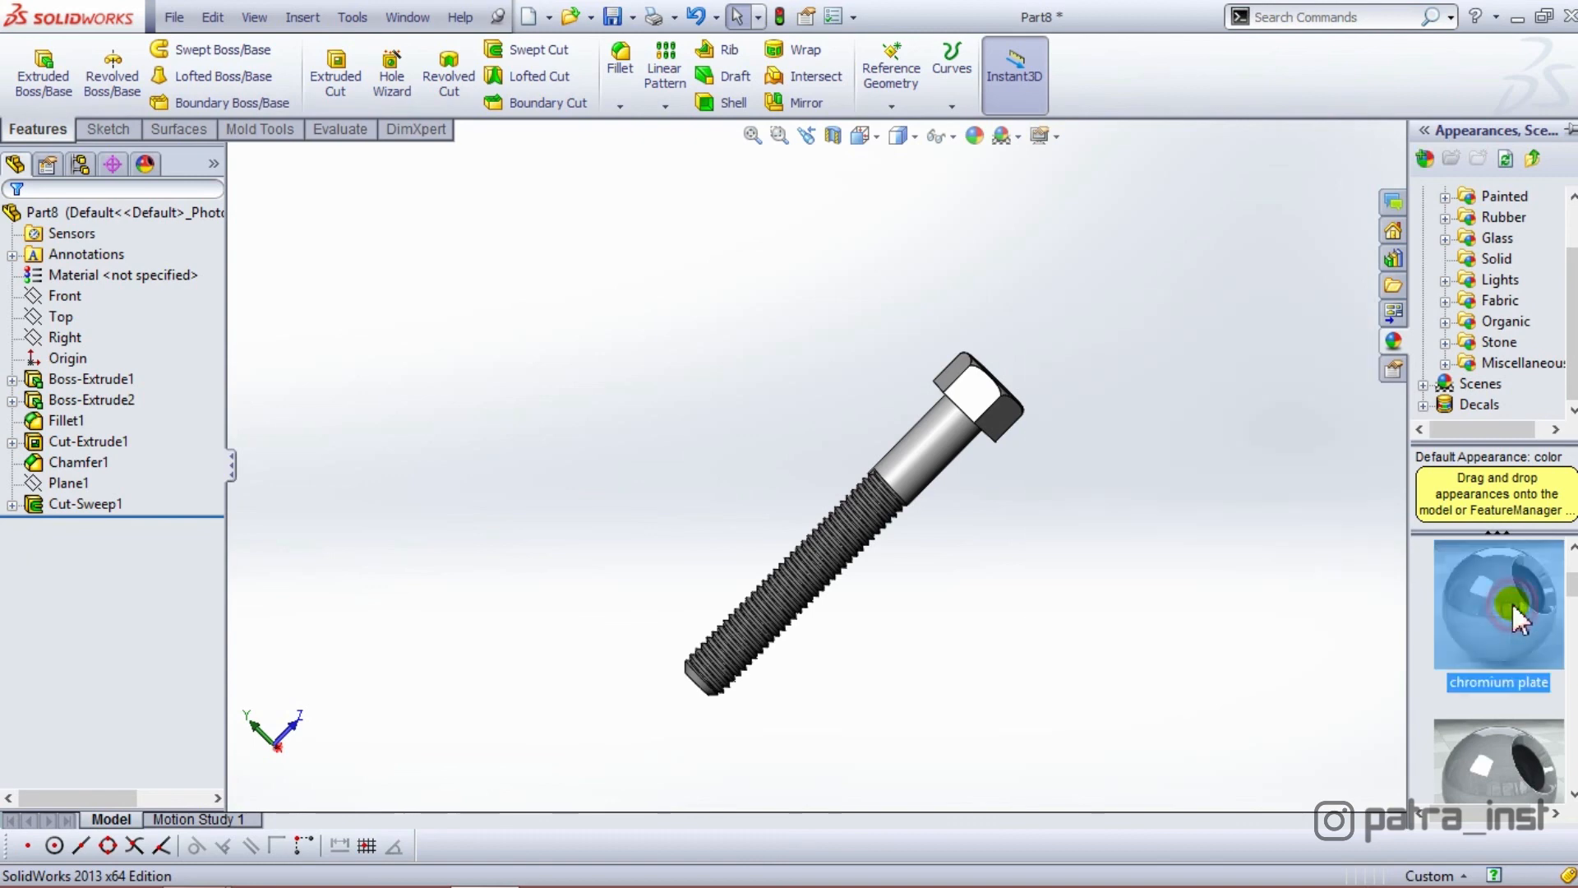
pyautogui.moveTo(1507, 602); pyautogui.dragTo(1016, 522)
# Examine the bolt's head, shank and thread from several directions, ending with the standard Left view
pyautogui.moveTo(1015, 521); pyautogui.dragTo(690, 401, button='middle')
pyautogui.scroll(2, 686, 386)
pyautogui.scroll(-4, 699, 386)
pyautogui.scroll(1, 806, 383)
pyautogui.scroll(-1, 937, 444)
pyautogui.scroll(3, 943, 498)
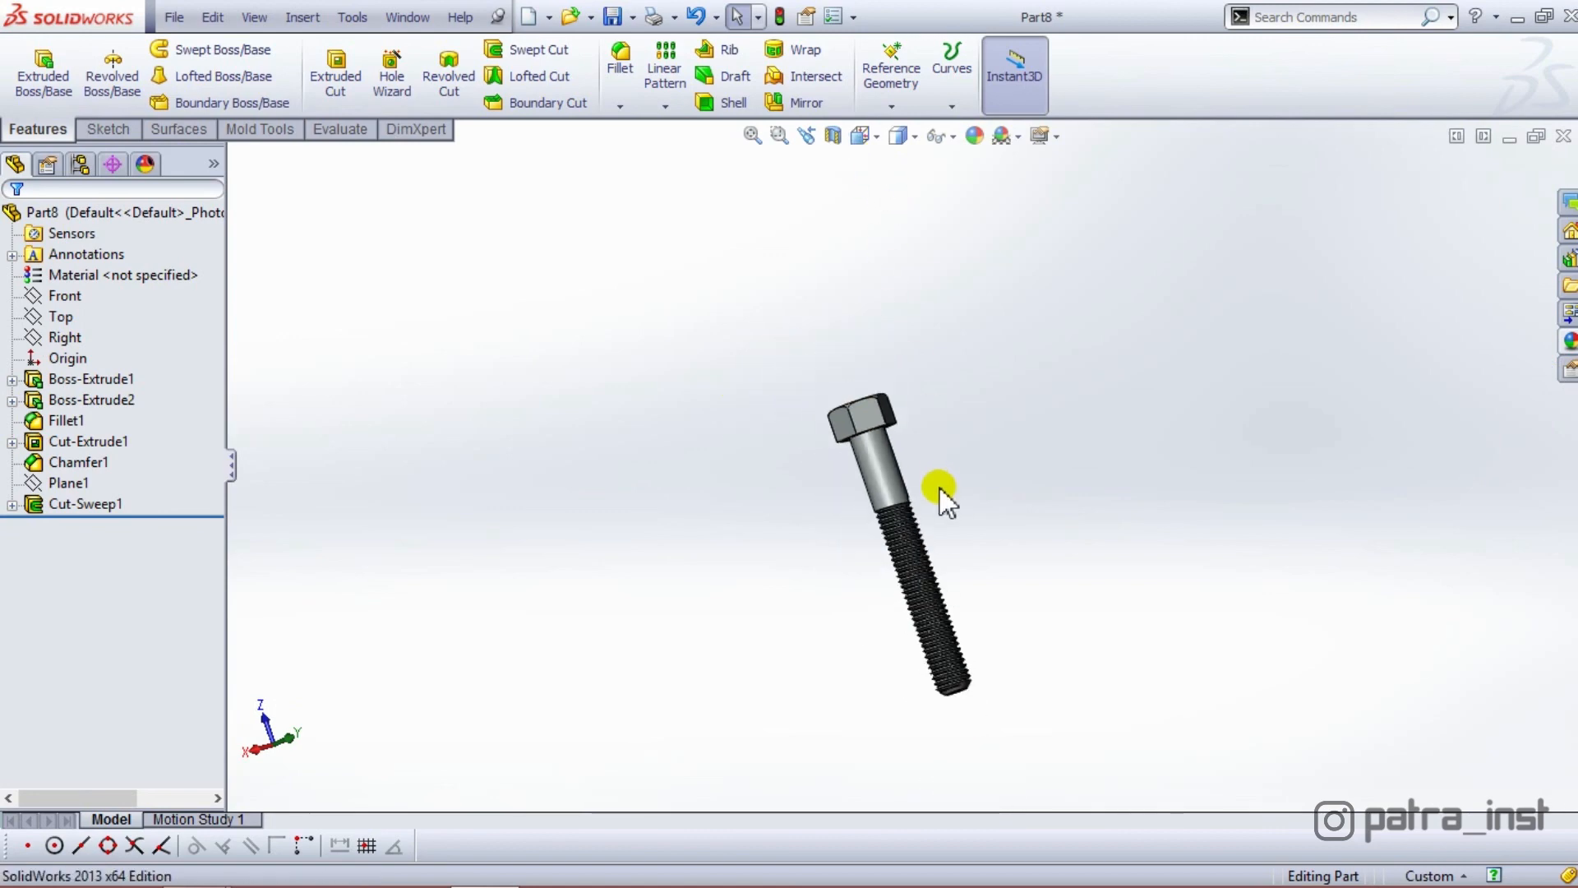
pyautogui.scroll(-3, 927, 547)
pyautogui.moveTo(900, 558); pyautogui.dragTo(892, 251, button='middle')
pyautogui.click(860, 136)
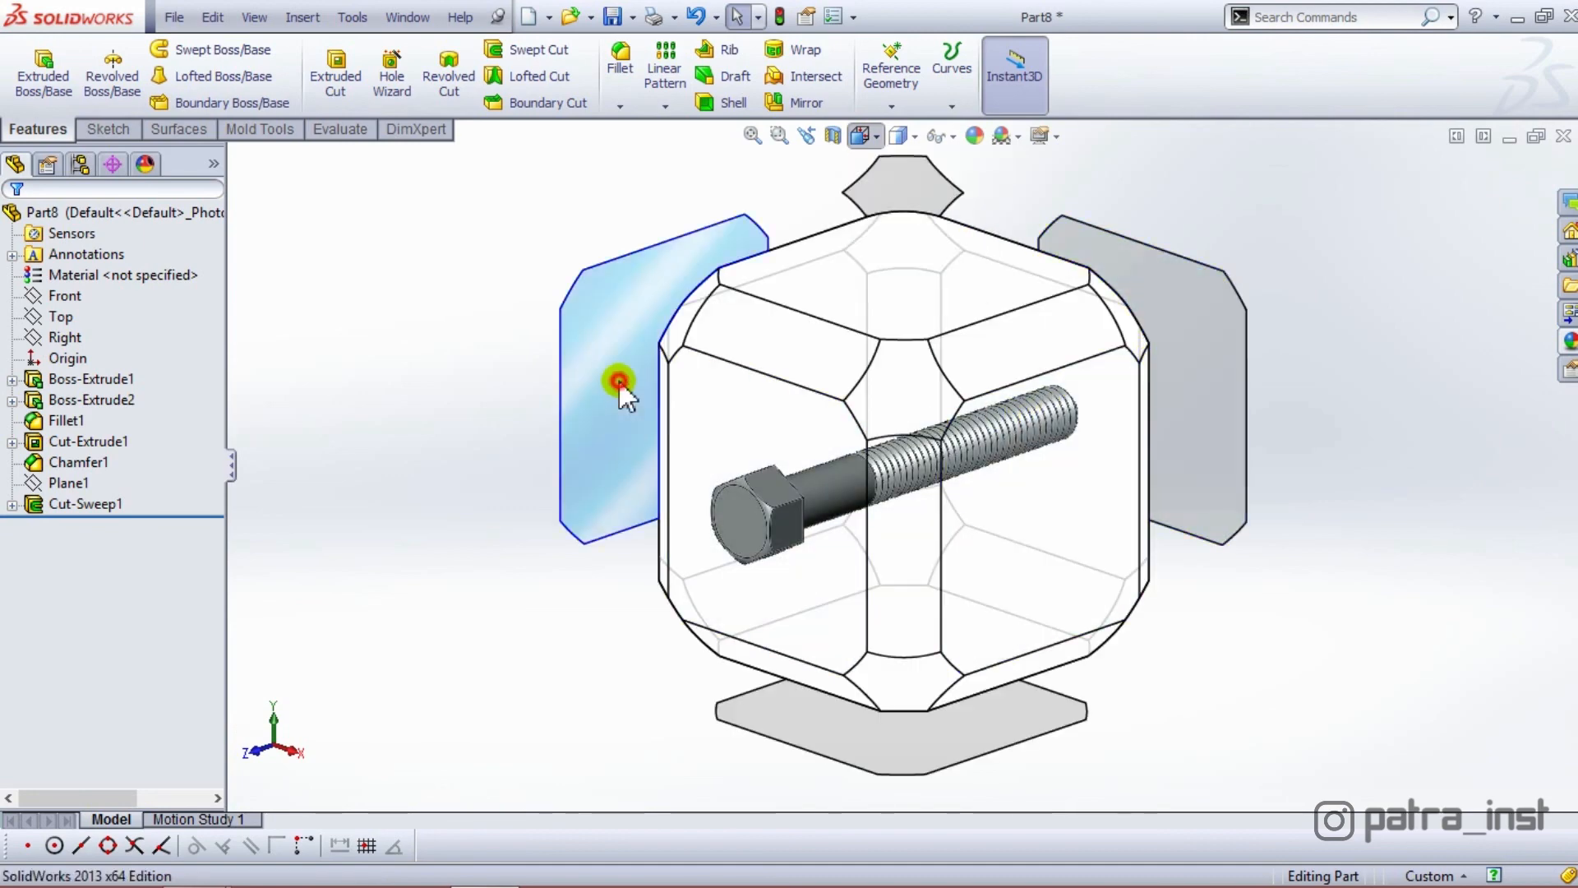
pyautogui.click(618, 389)
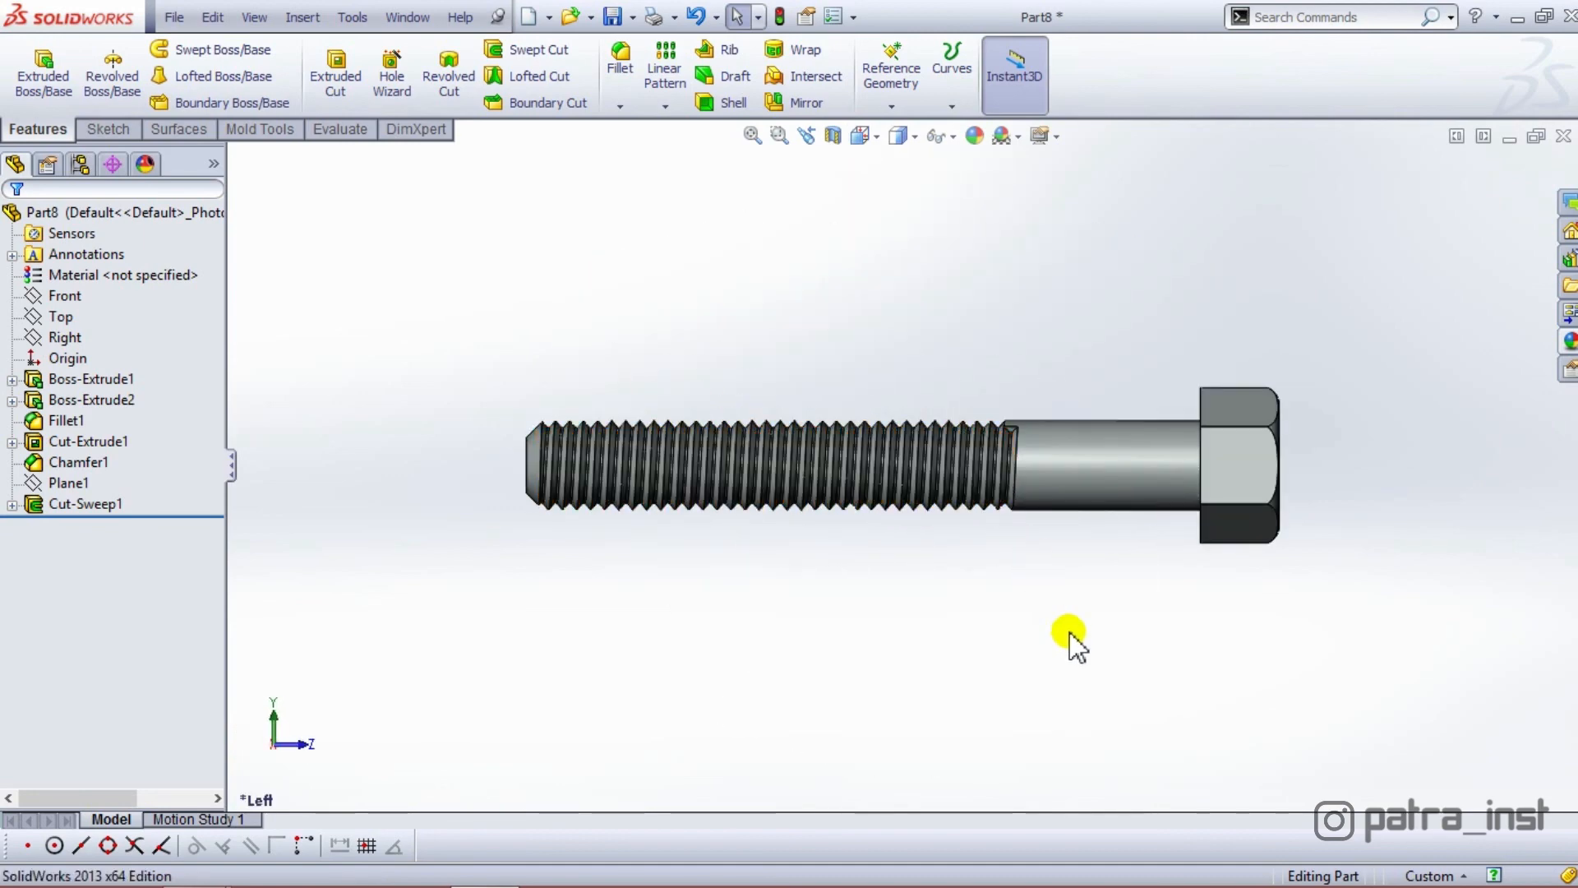